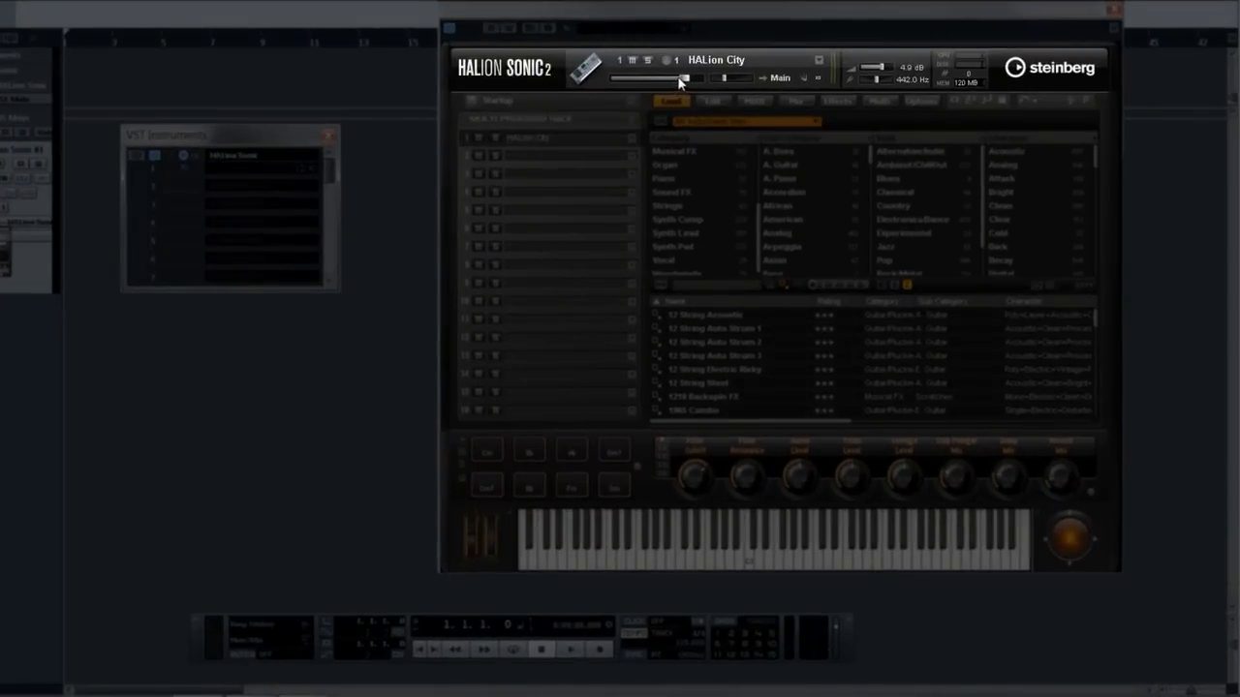
Set the plug-in's master volume to -2.9 dB and the master tune to 444.0 Hz.
left_click_drag(882, 72, 733, 79)
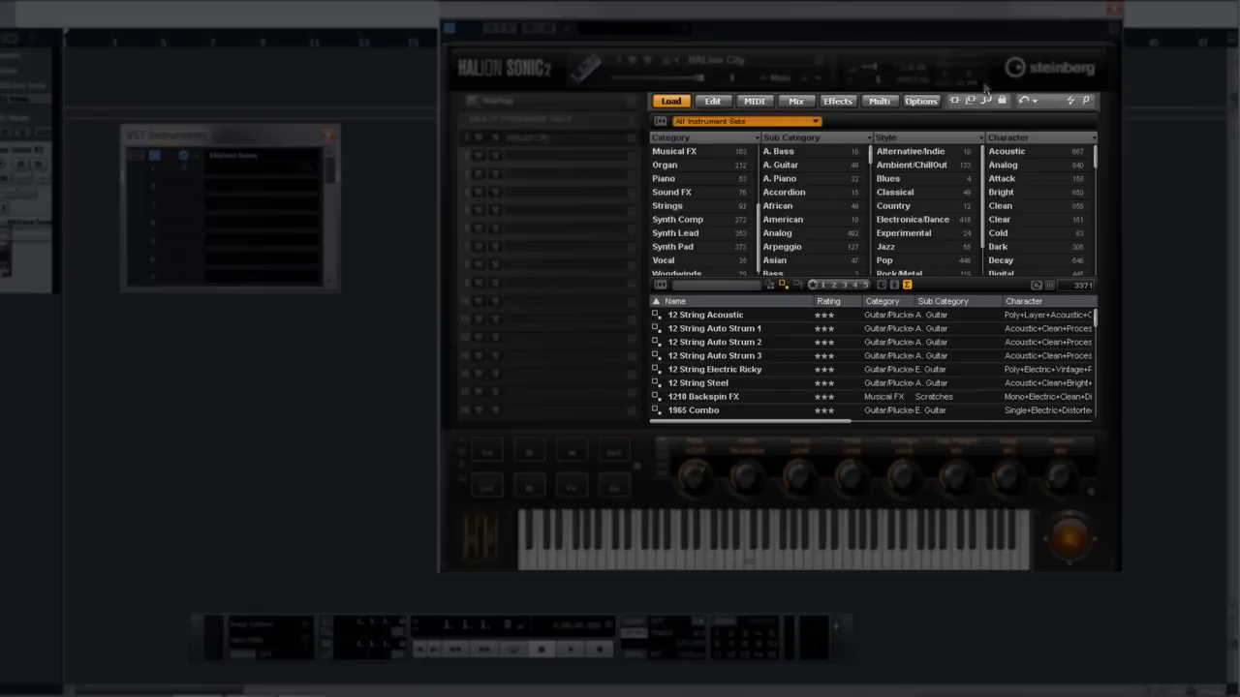
Look through the Options, Multi, Effects, Mix, MIDI and Edit pages, ending on the Load page.
left_click(925, 101)
left_click(879, 101)
left_click(836, 101)
left_click(794, 102)
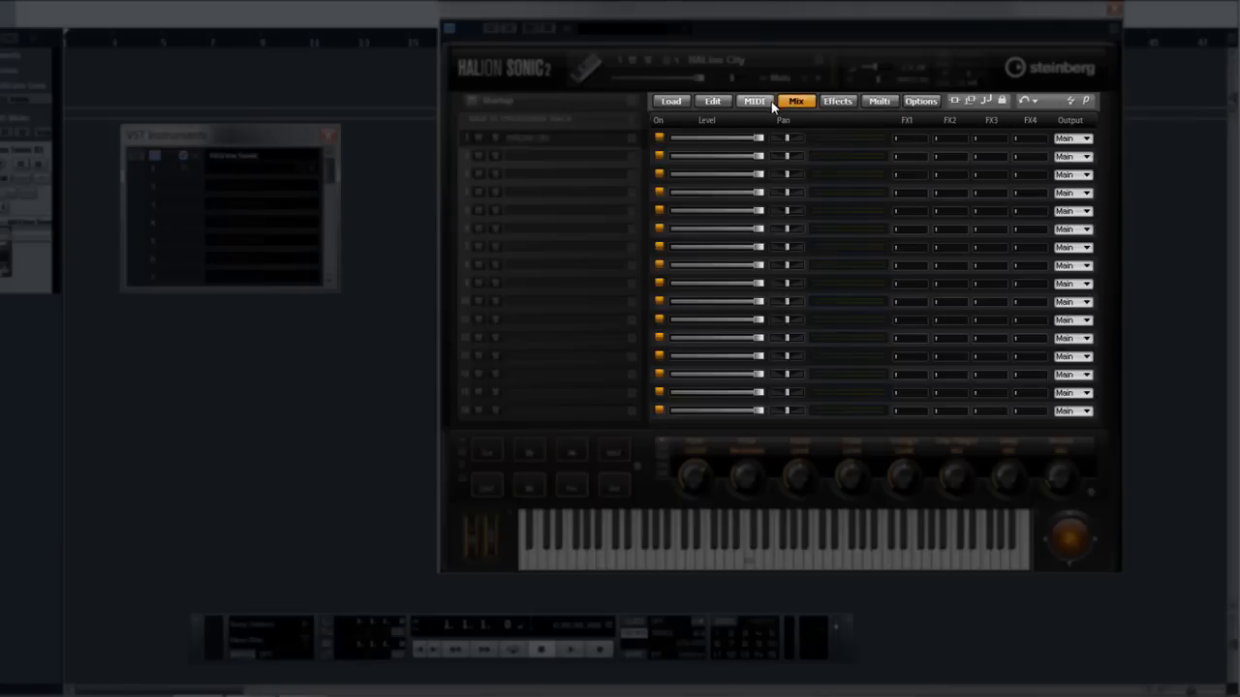
left_click(753, 102)
left_click(722, 103)
left_click(683, 103)
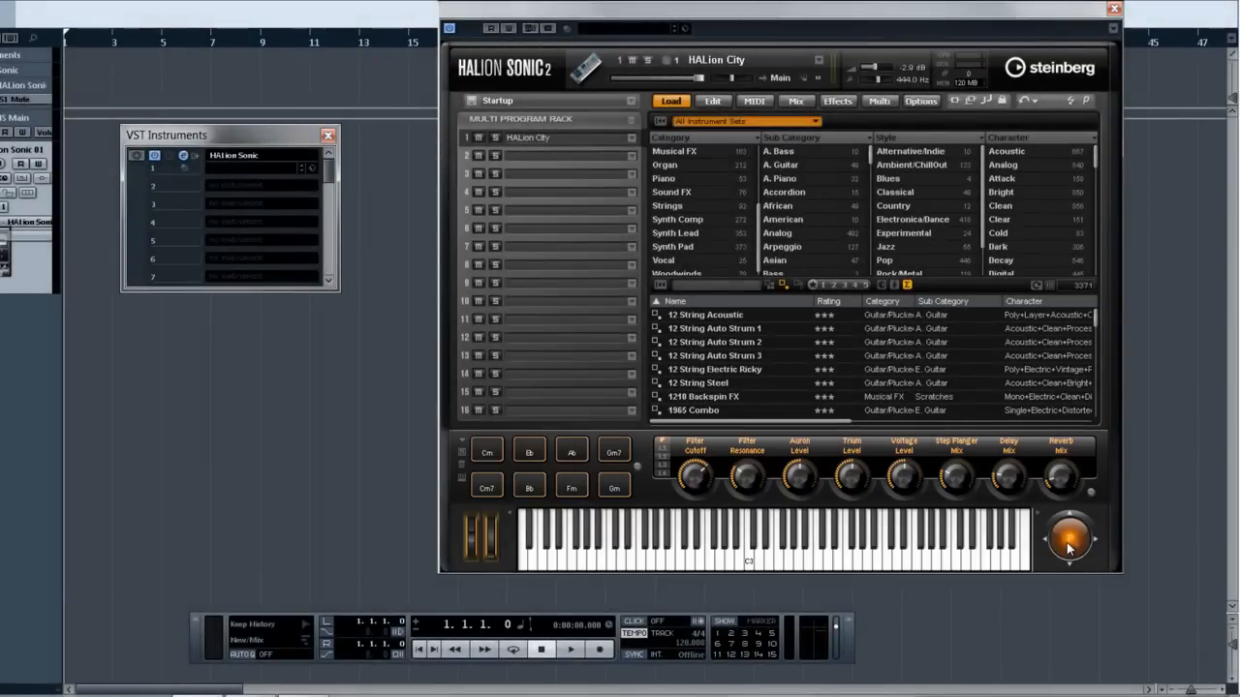
Remove all programs from the multi program rack.
left_click(632, 121)
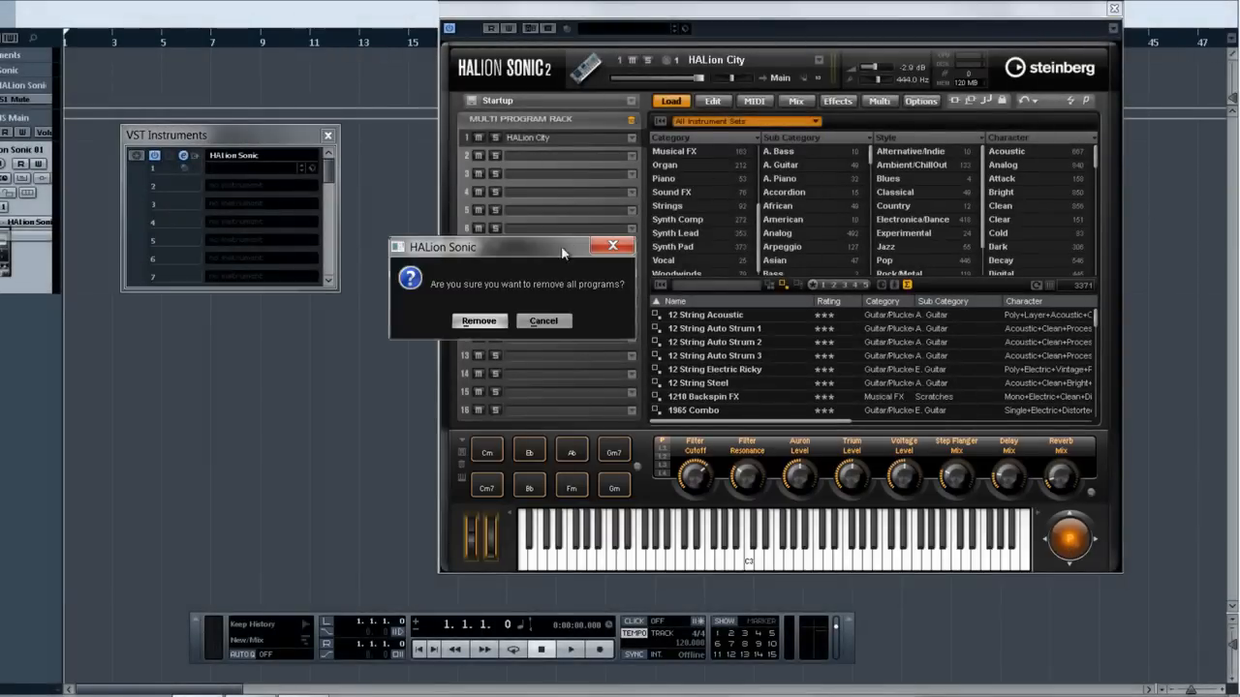
left_click(478, 321)
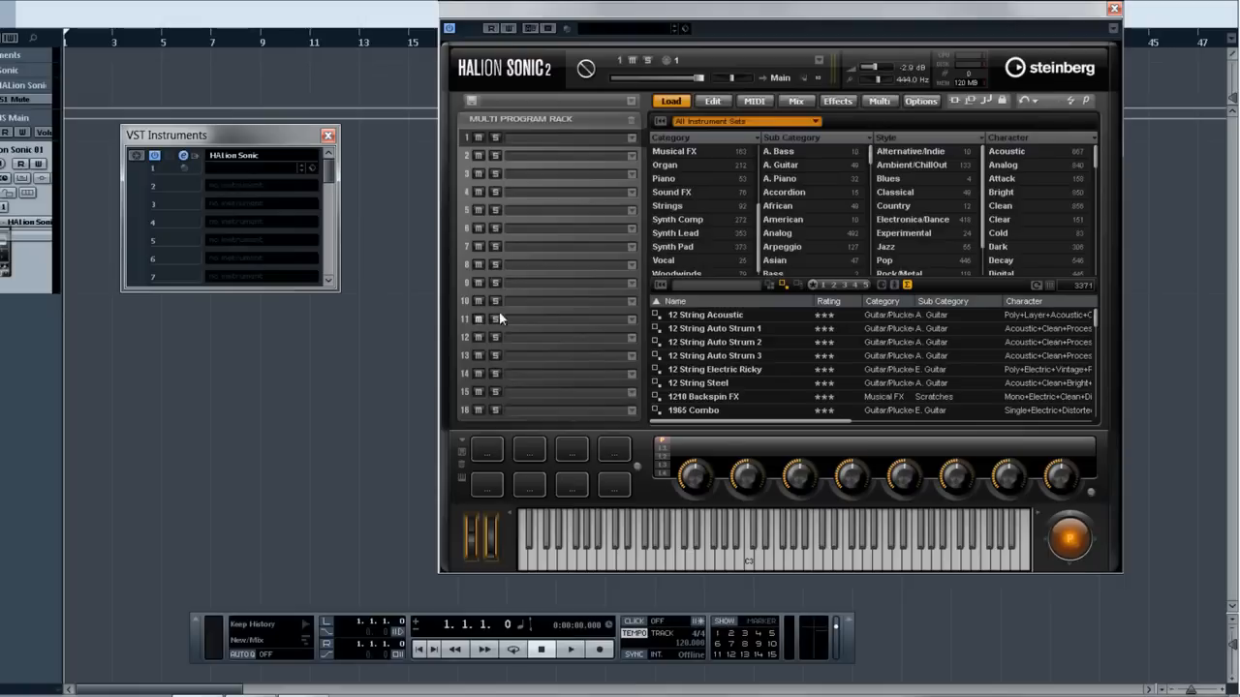
Load the Gnocchi program from the HALion Sonic 2 Combis instrument set into slot 1.
left_click(812, 122)
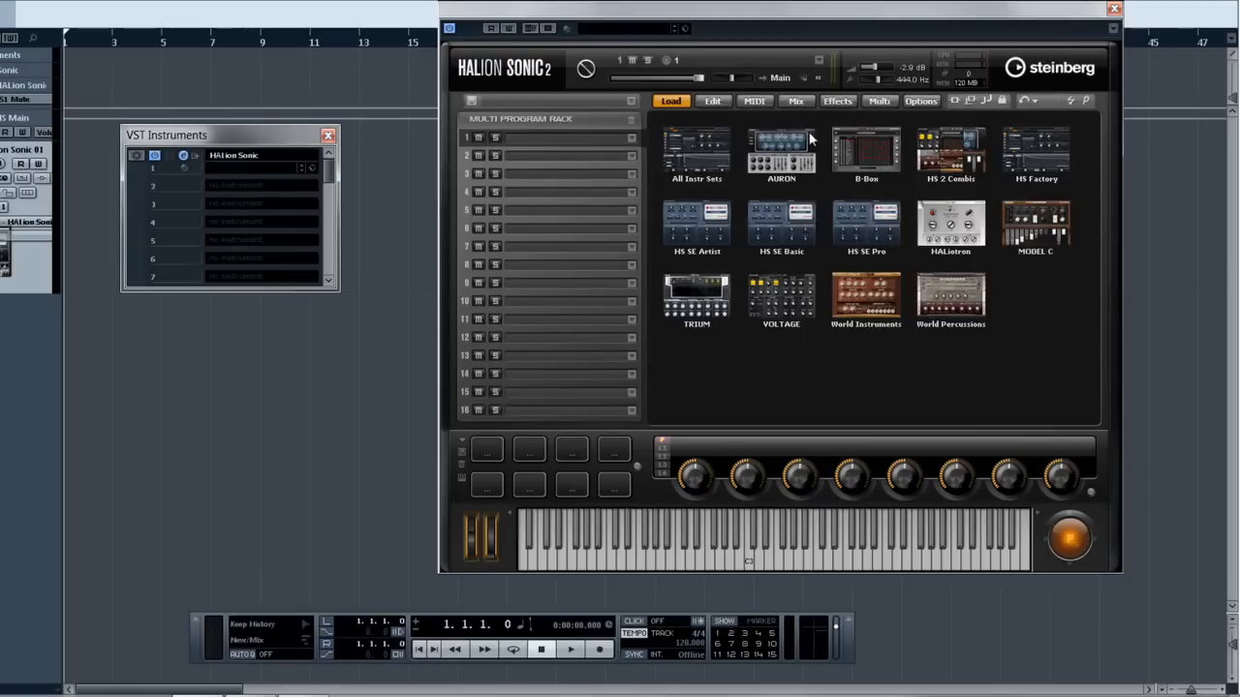
left_click(939, 152)
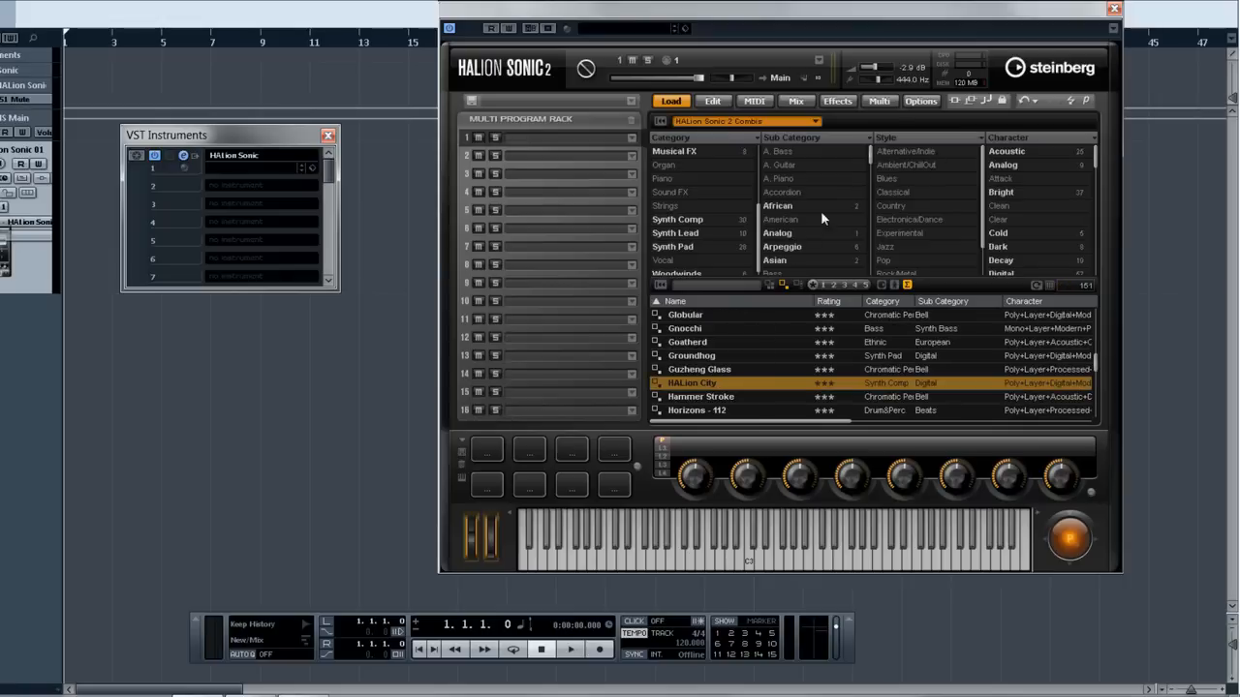
double_click(705, 329)
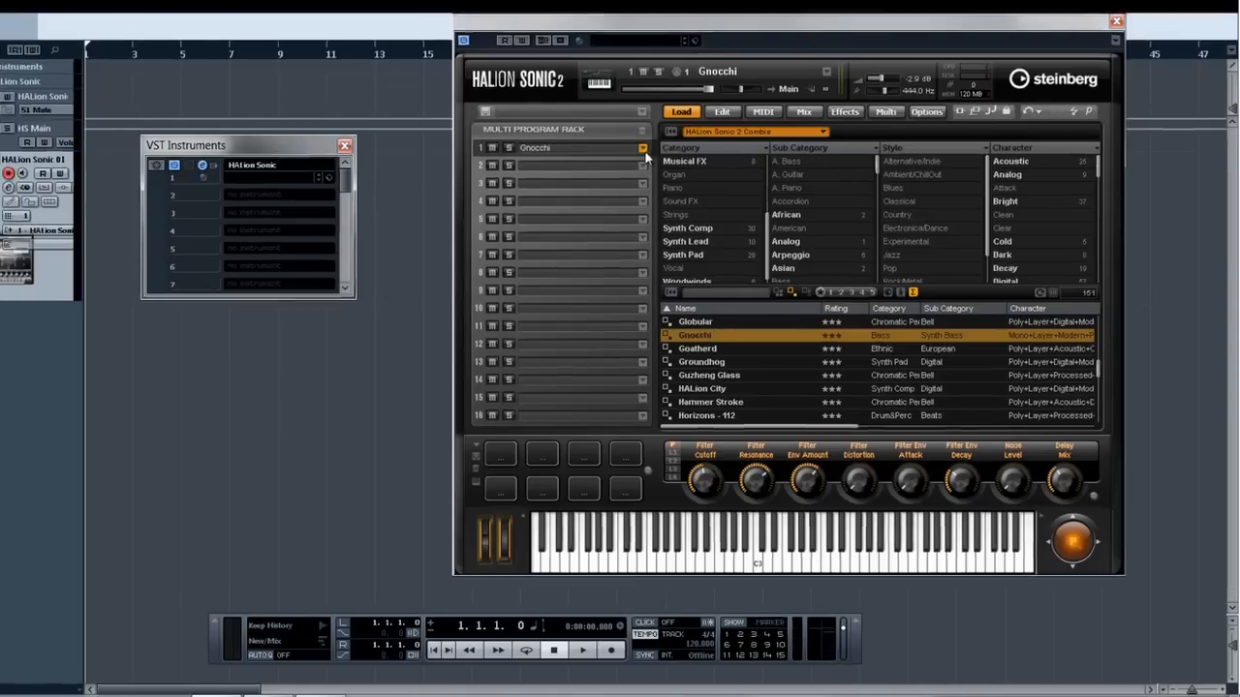
Open the program load dialog for slot 1, filter it to Bass and E. Bass, and select [GM 037] Slap Bass 1.
left_click(643, 148)
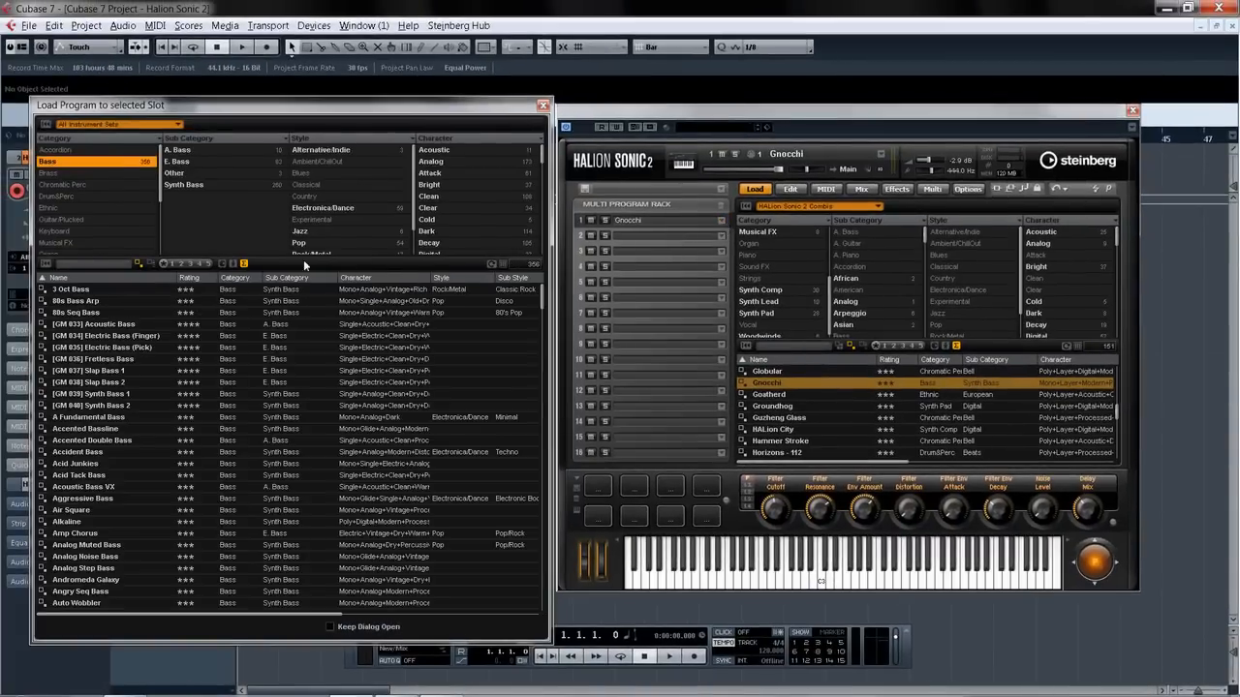
left_click(95, 167)
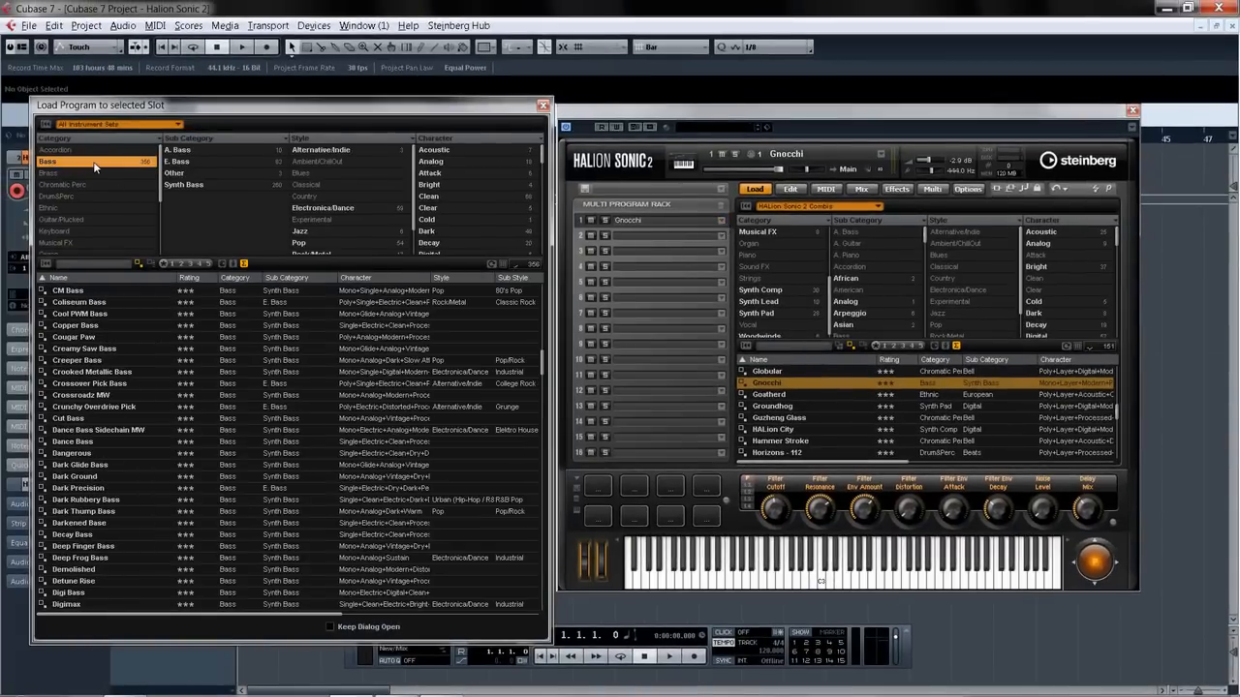
left_click(172, 162)
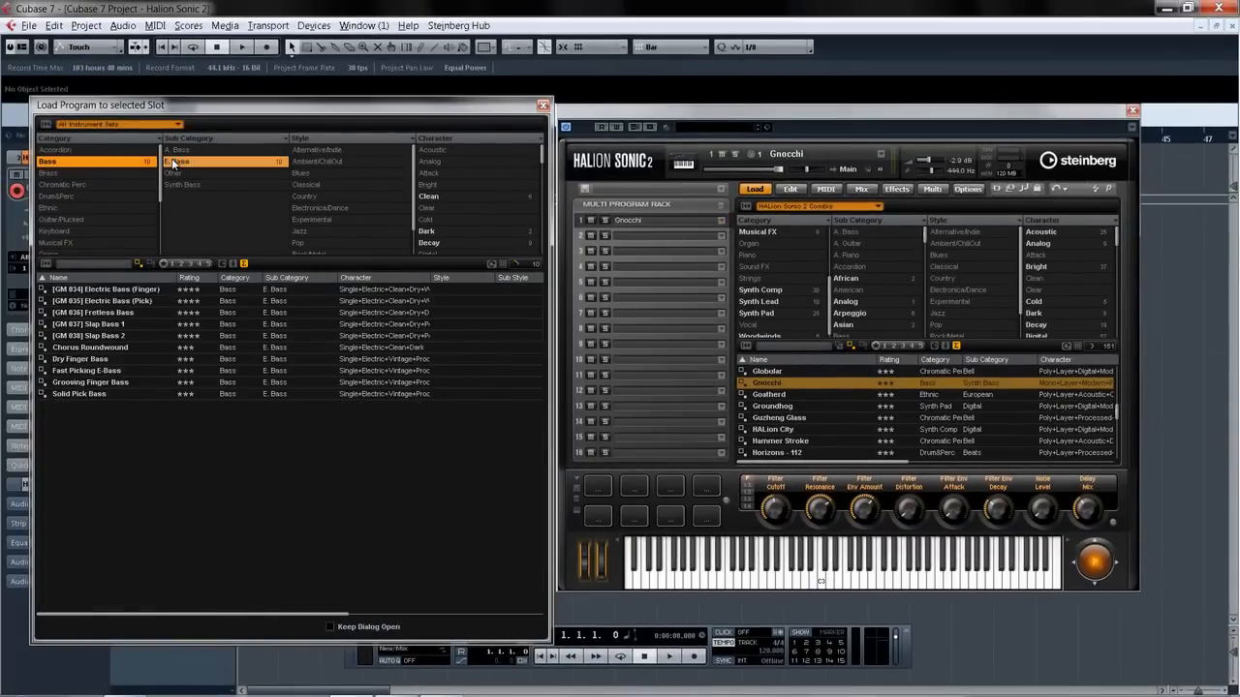
left_click(114, 327)
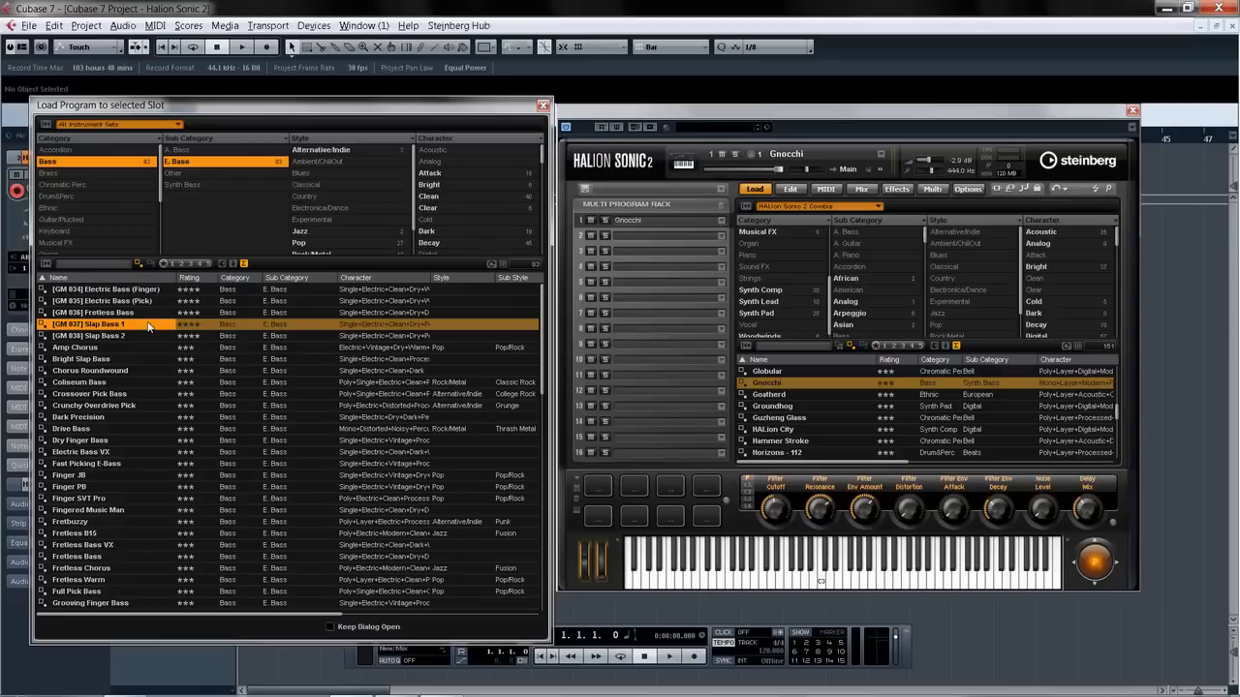
Load Crossover Pick Bass into slot 1 with Keep Dialog Open enabled, and replace it with Amp Chorus with that option disabled.
left_click(794, 190)
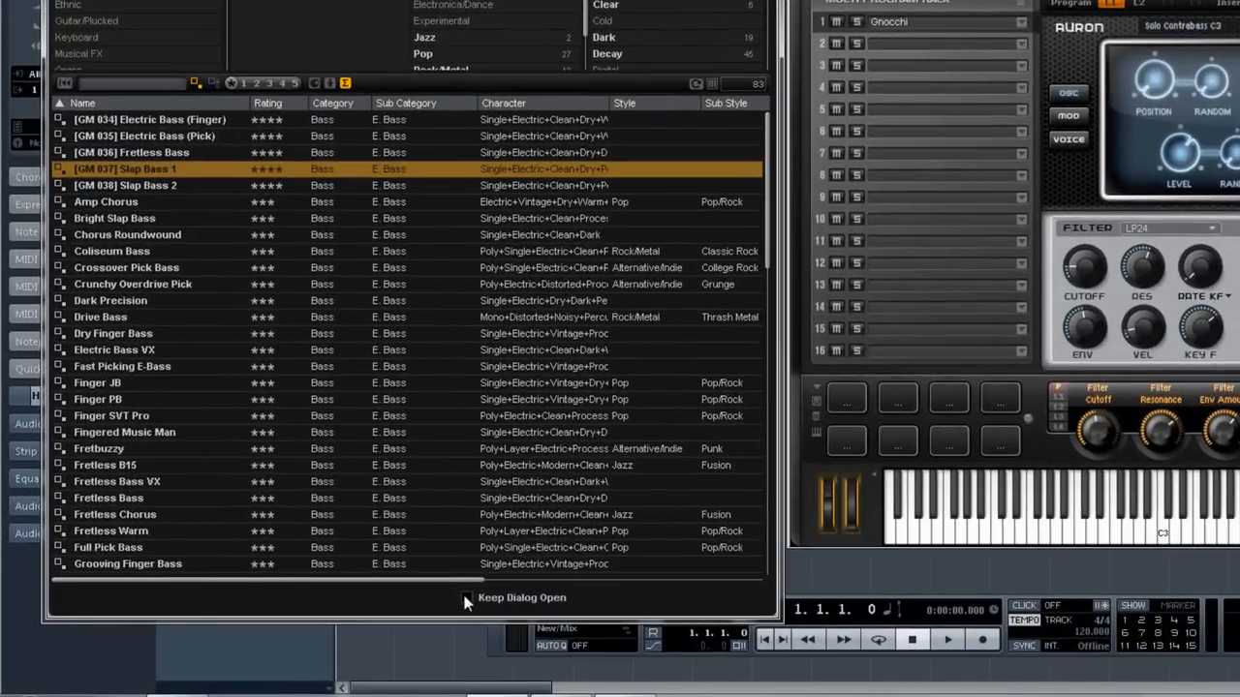
left_click(461, 599)
double_click(108, 269)
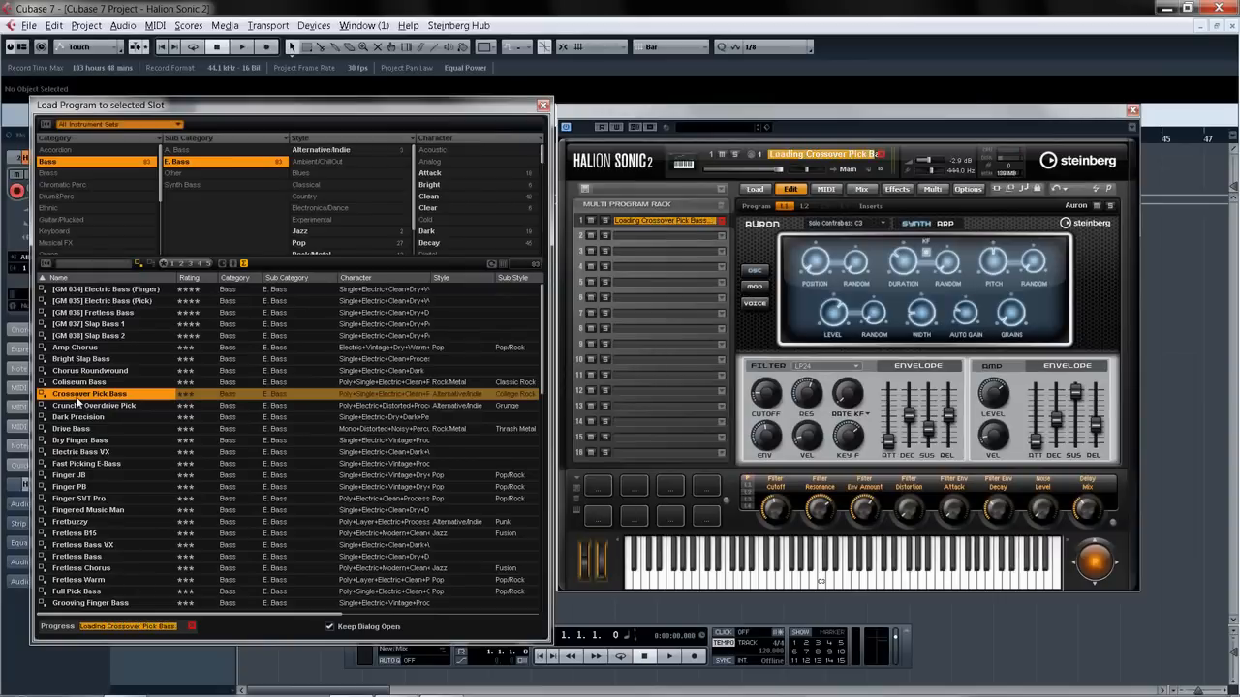
left_click(331, 626)
double_click(117, 346)
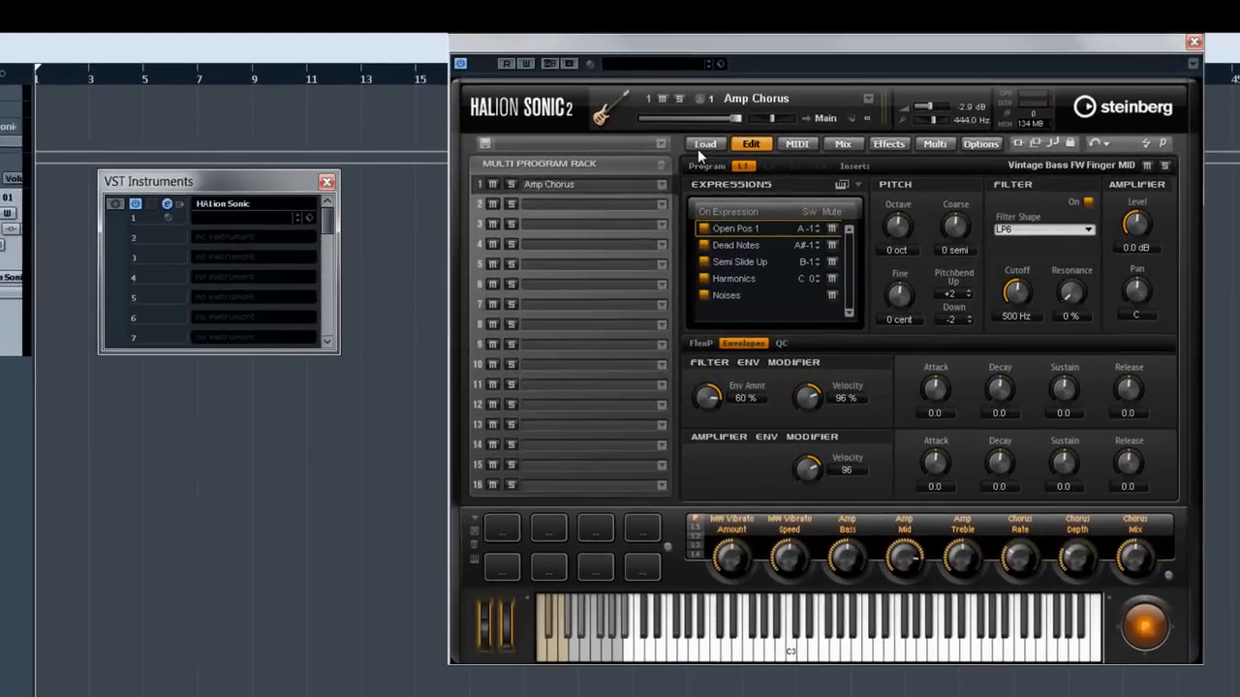
Return to the Load page and set its program browser to all instrument sets.
left_click(698, 147)
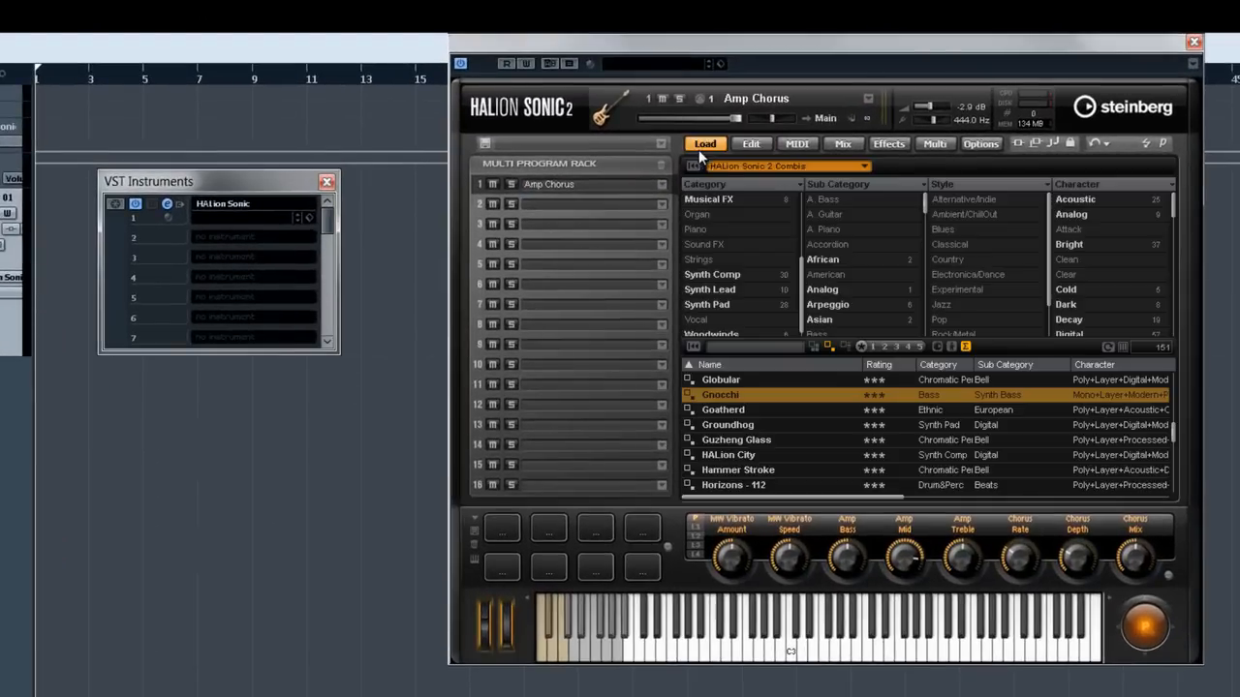
left_click(729, 165)
left_click(728, 196)
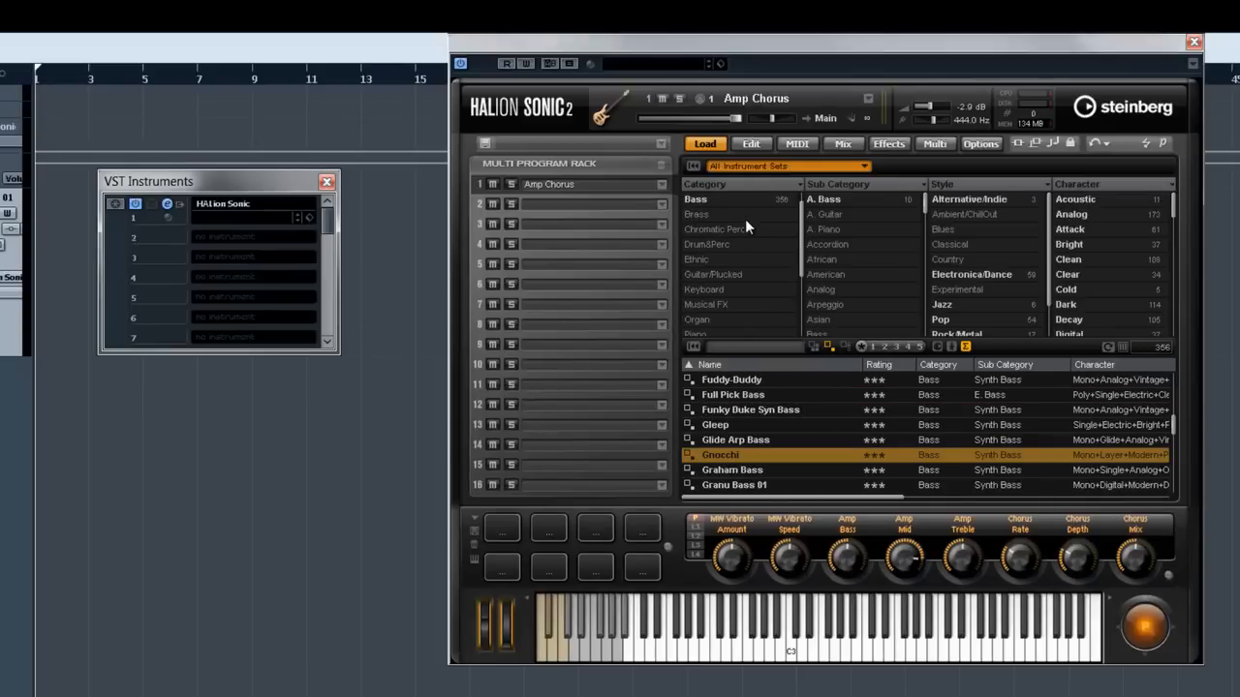
Filter the programs by Keyboard, E. Piano, Jazz and Bright, and load Flex Suitcase into slot 1.
left_click(729, 289)
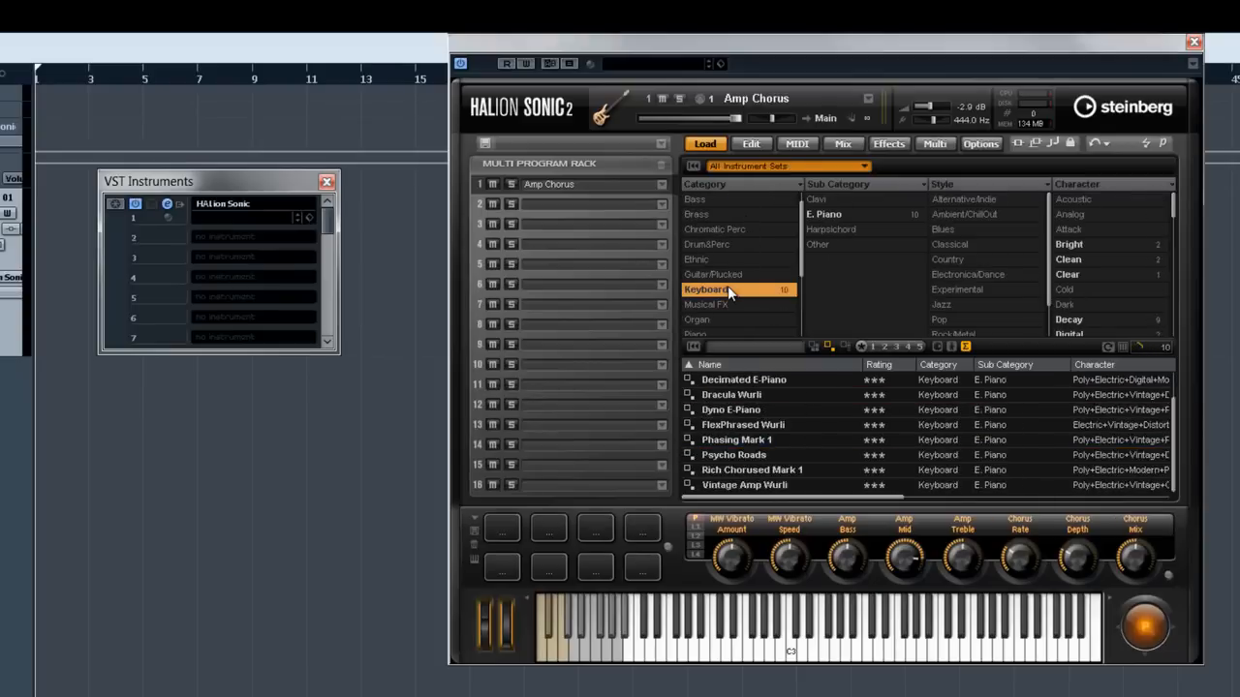
left_click(828, 215)
left_click(947, 304)
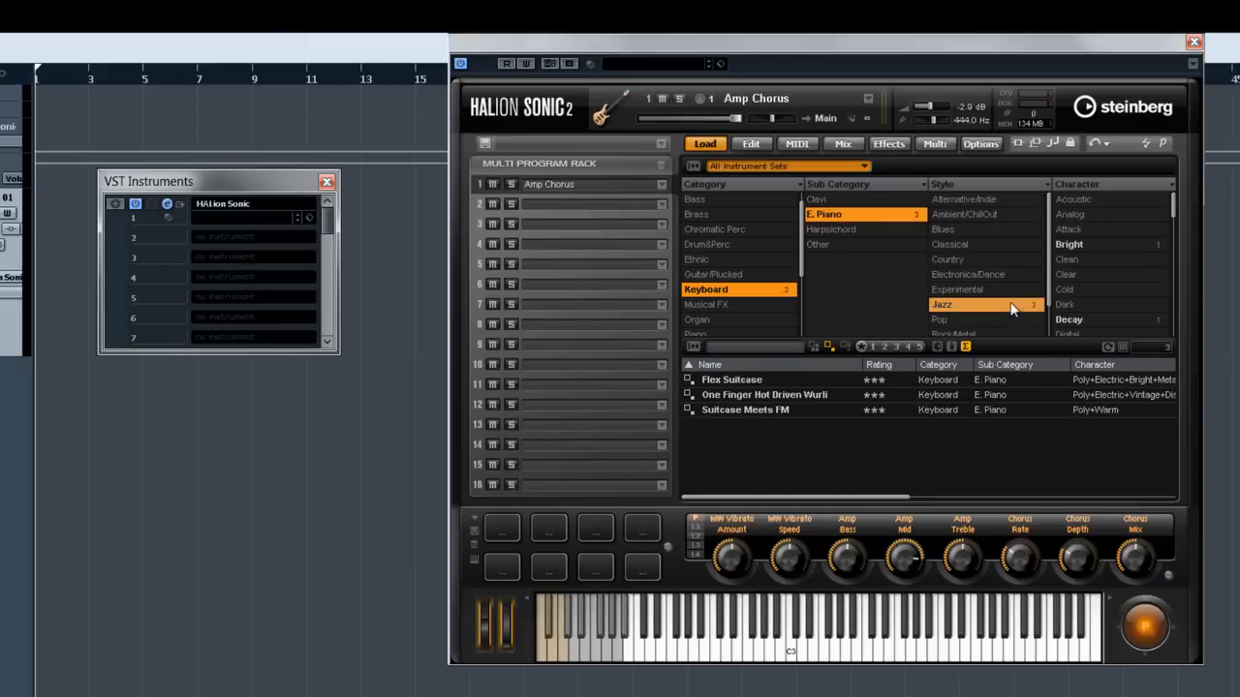
left_click(1078, 248)
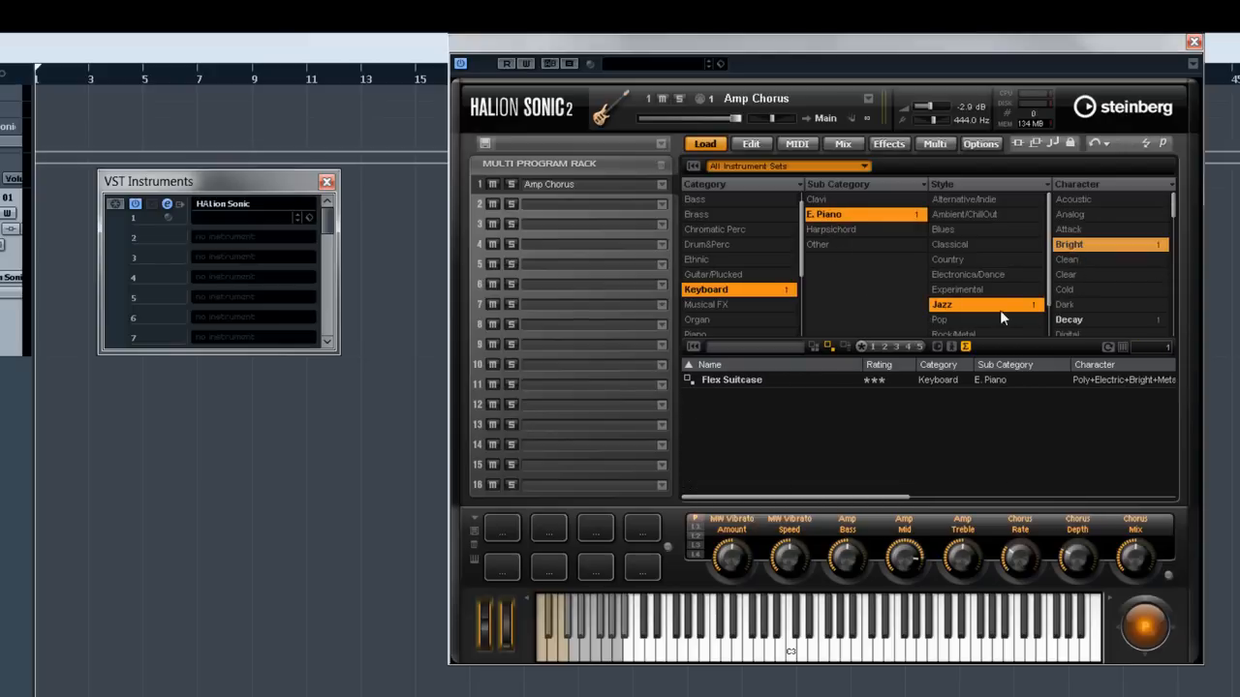
double_click(783, 379)
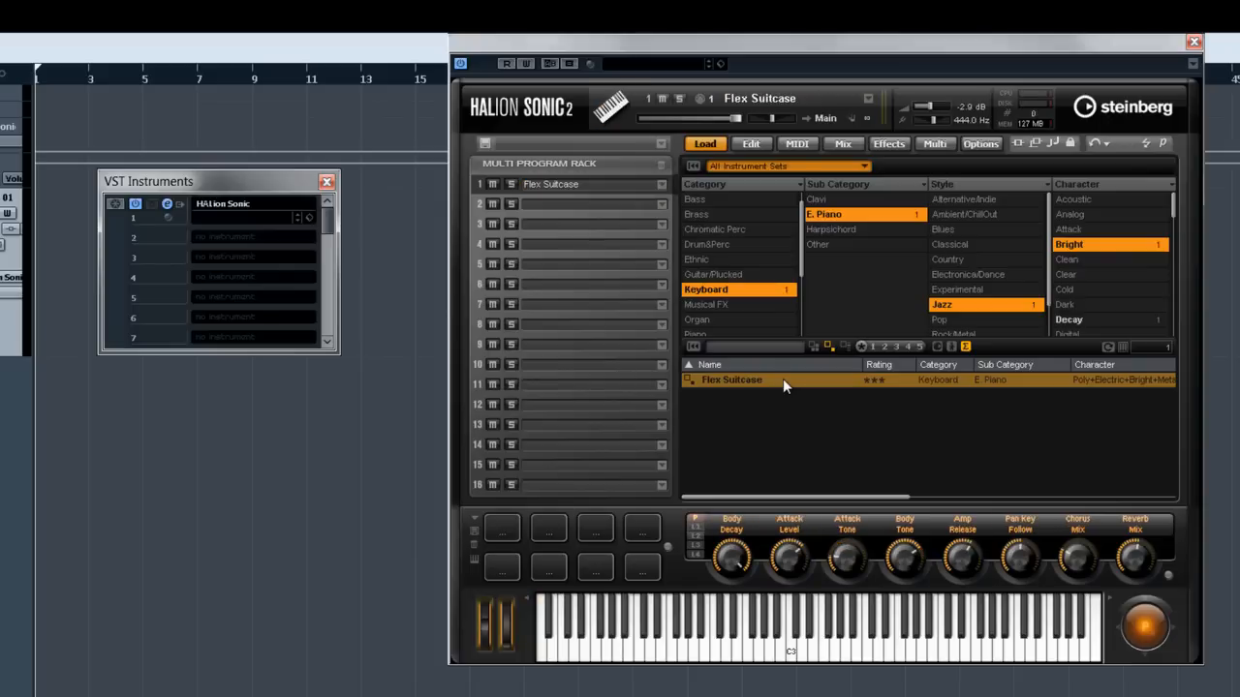
Remove the Bright and Jazz filters and reset the remaining category filters in the program browser.
left_click(1109, 249)
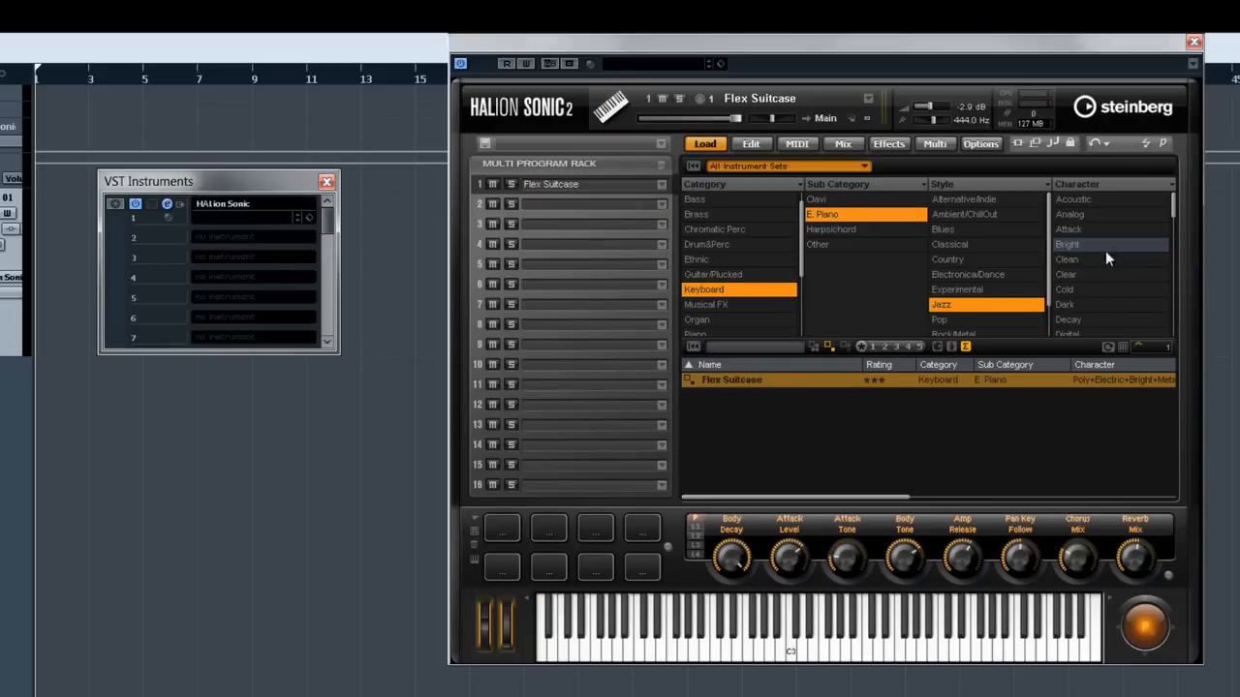
left_click(996, 306)
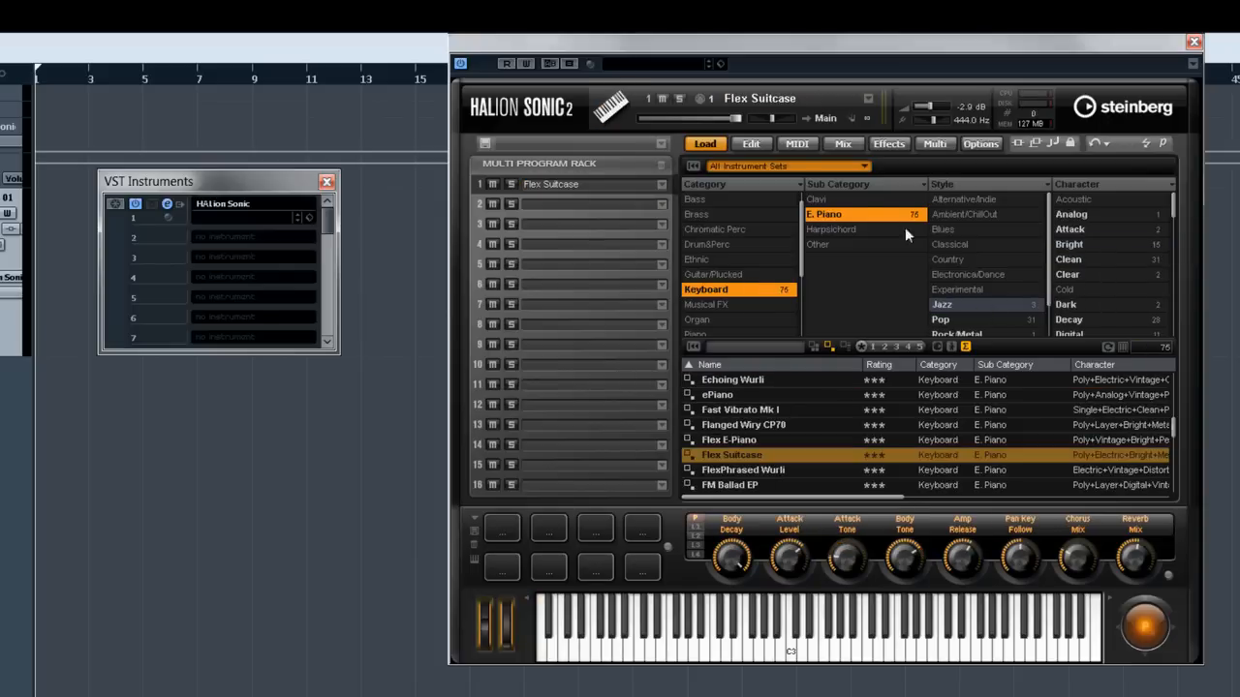
left_click(693, 166)
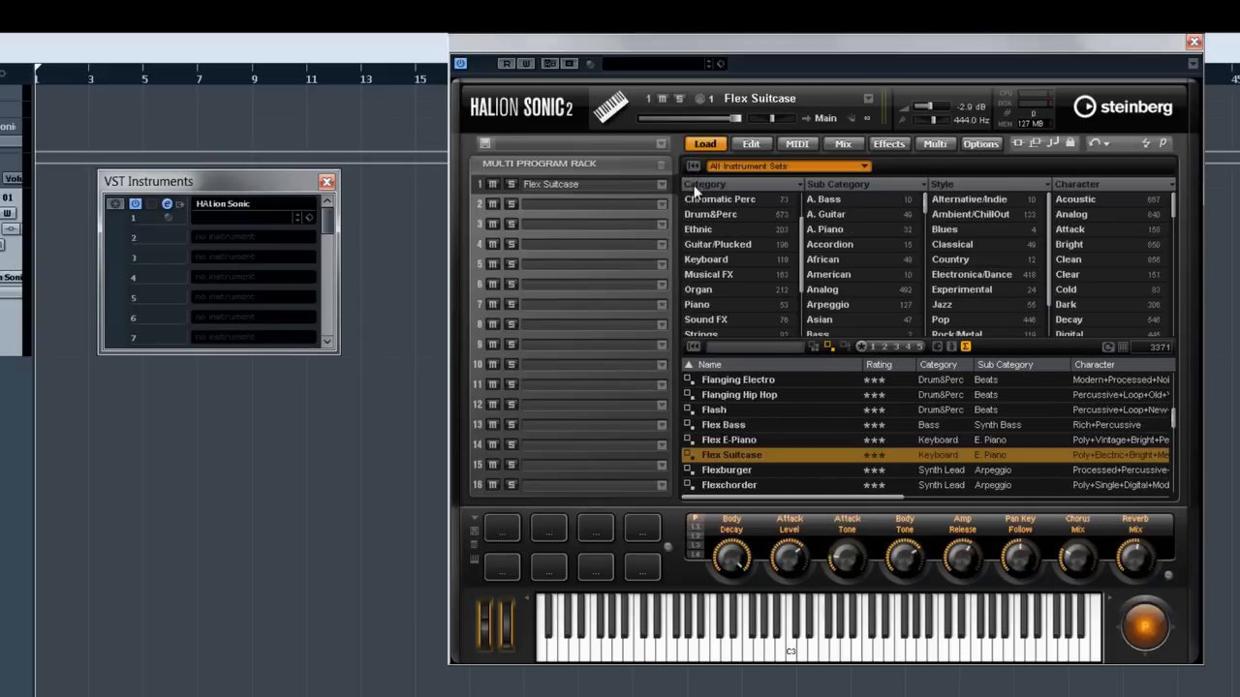
Examine the slots' channel assignments on the MIDI page and return to the Load page.
left_click(790, 145)
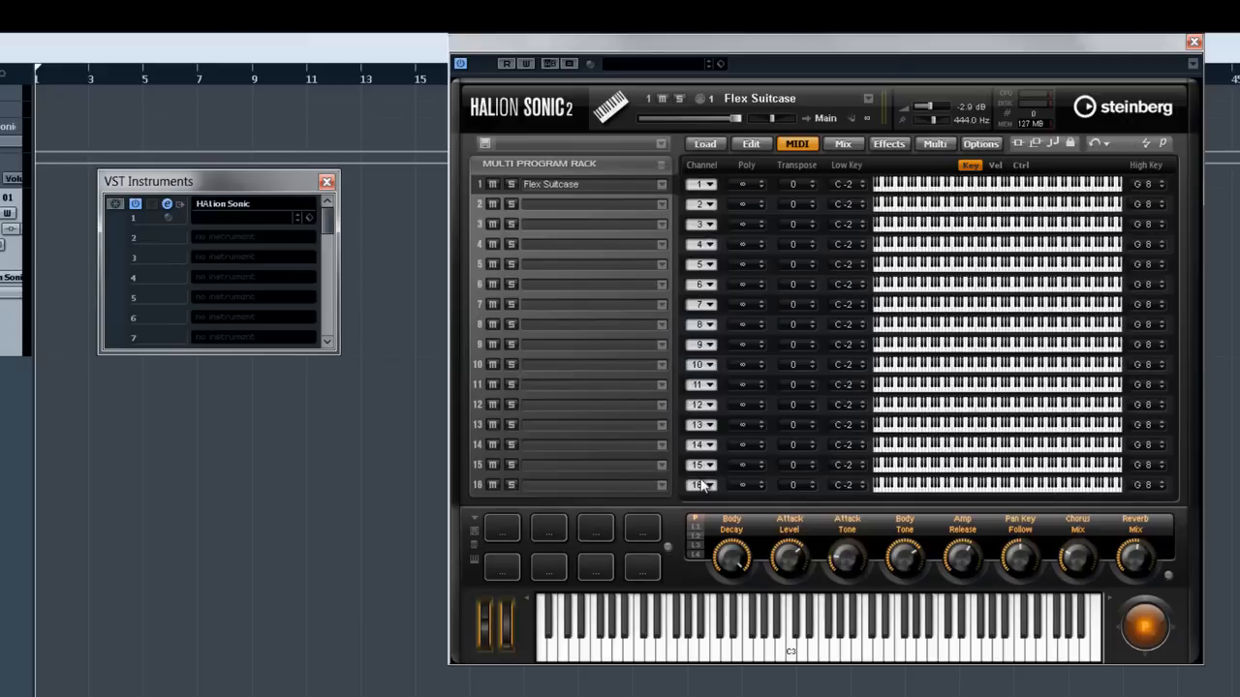
left_click(719, 147)
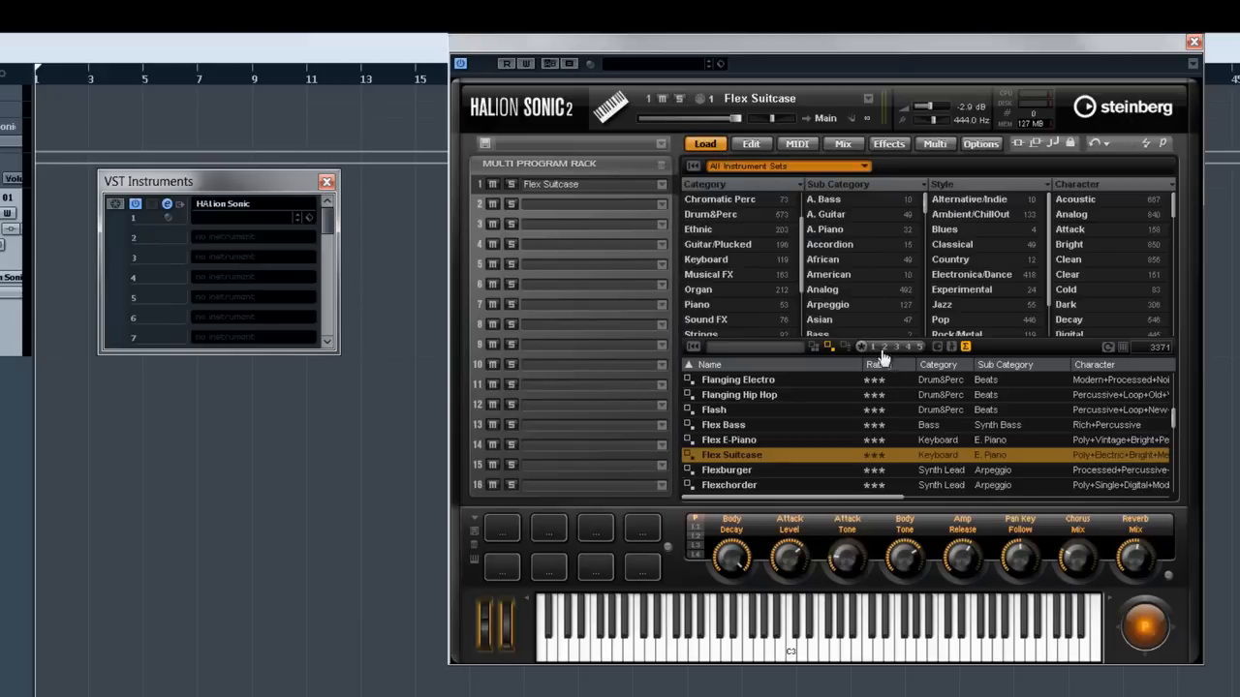
Rate the Flex Suitcase program five stars and set its category to Keyboard.
left_click(901, 455)
left_click(936, 459)
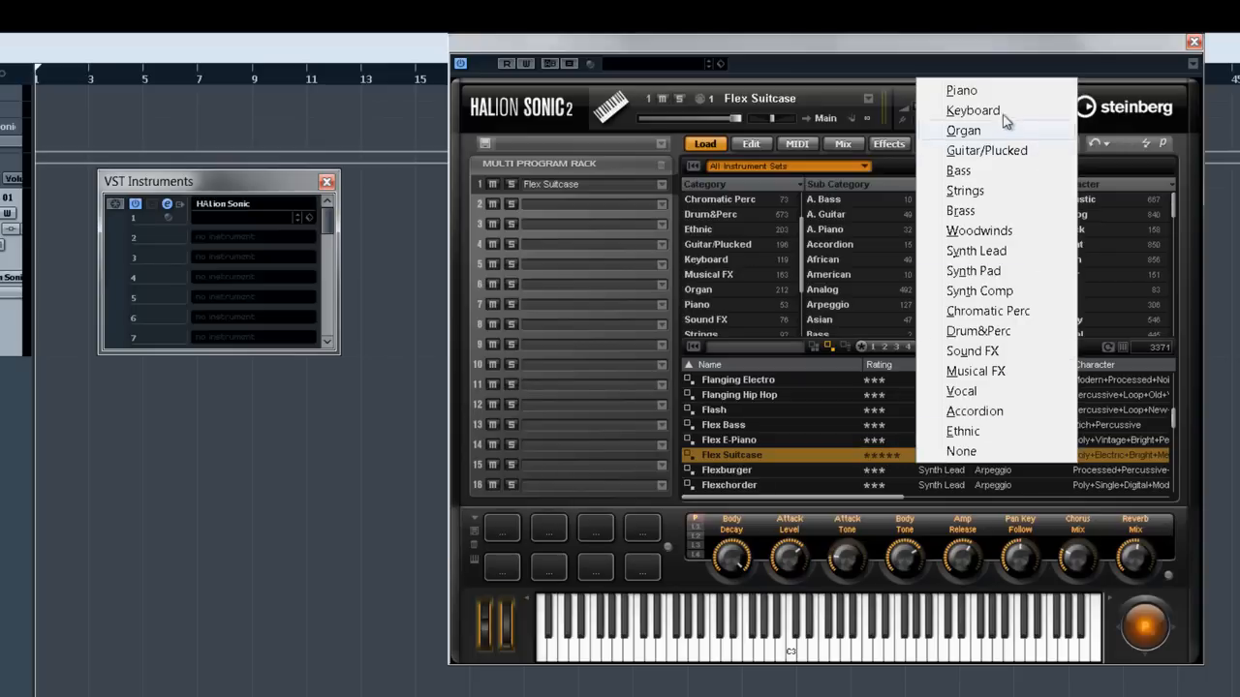
left_click(994, 110)
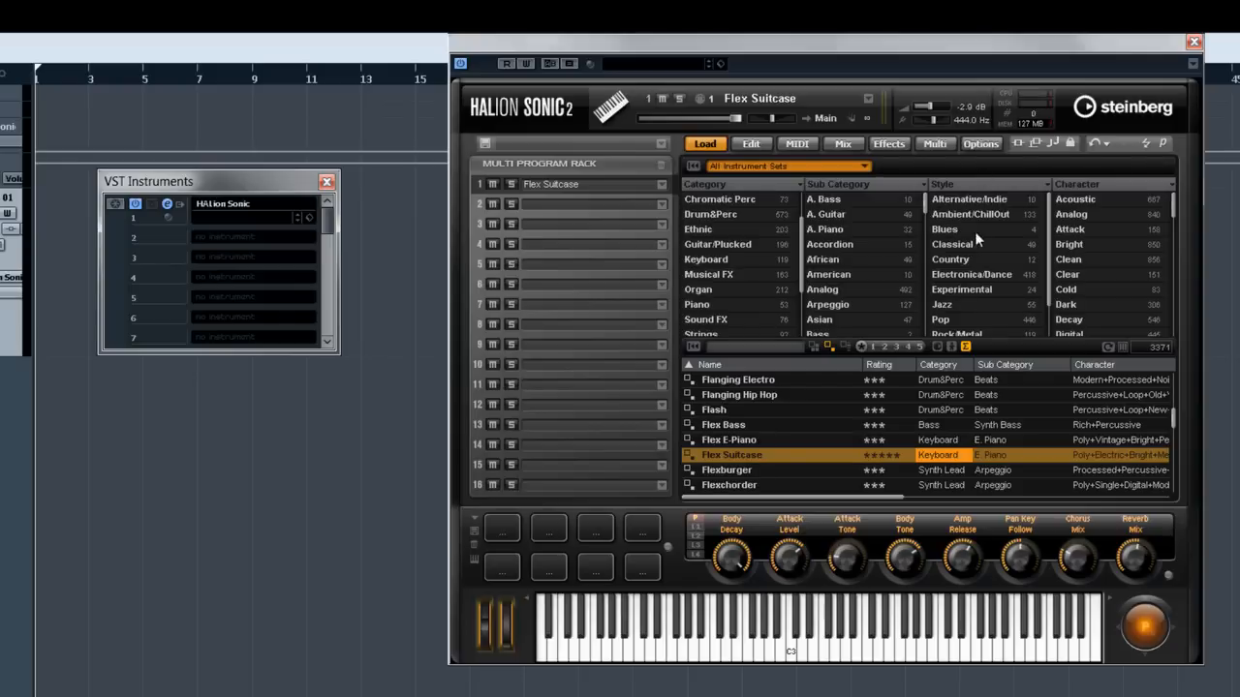
Add the Static and Fast Attack attributes to Flex Suitcase's character tags.
left_click(1094, 452)
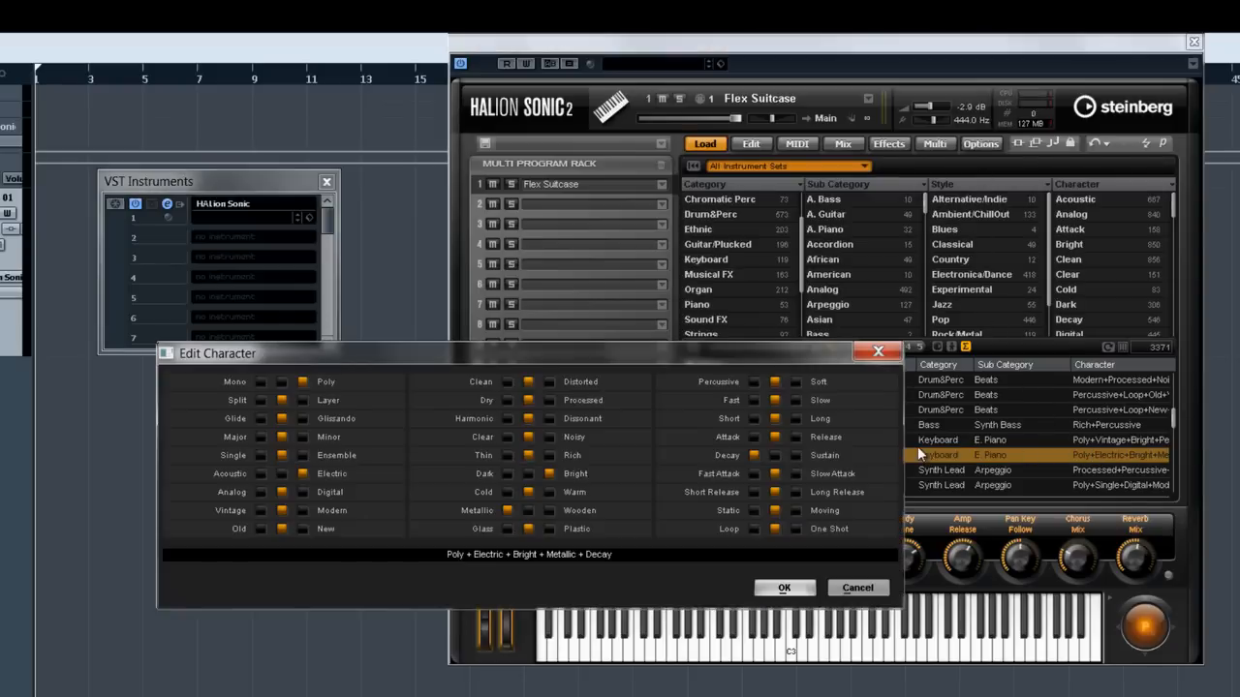
left_click(754, 510)
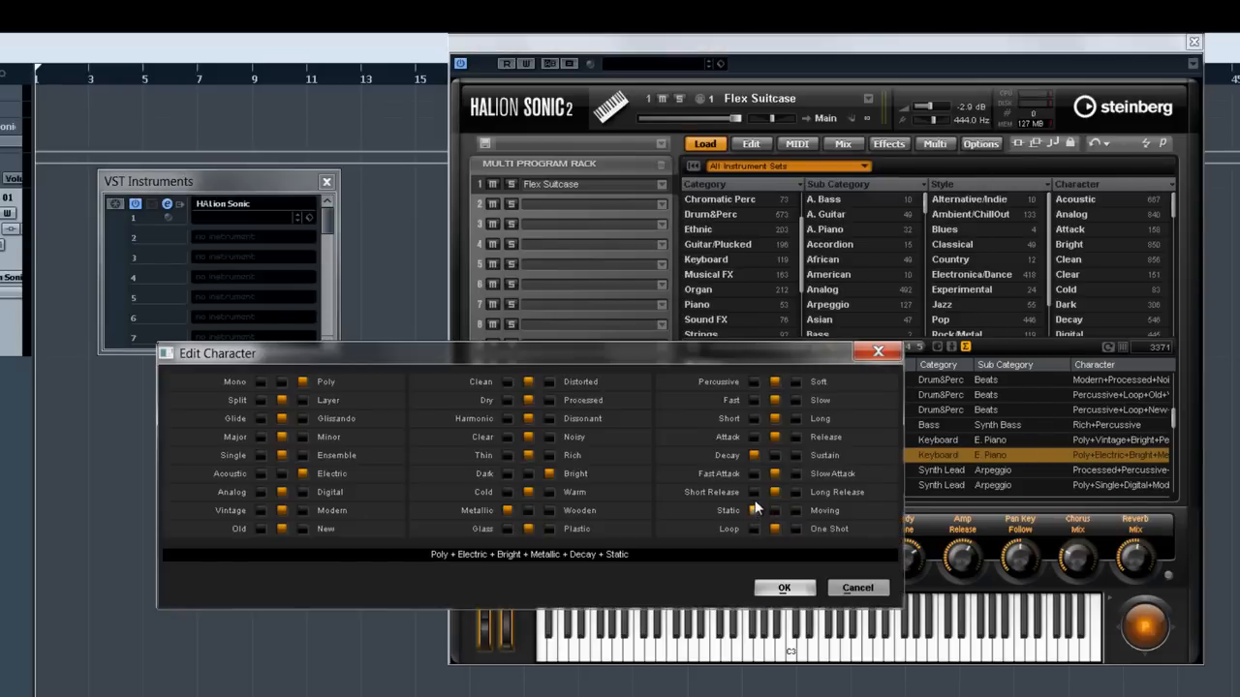
left_click(754, 475)
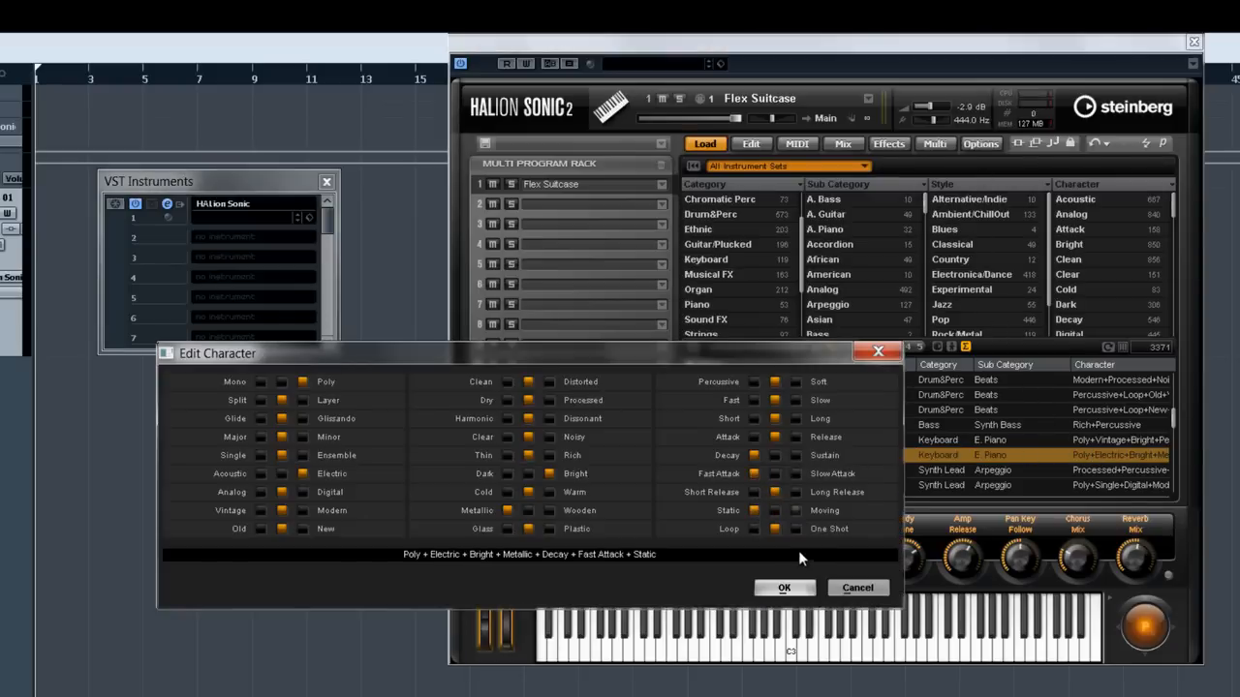
left_click(780, 587)
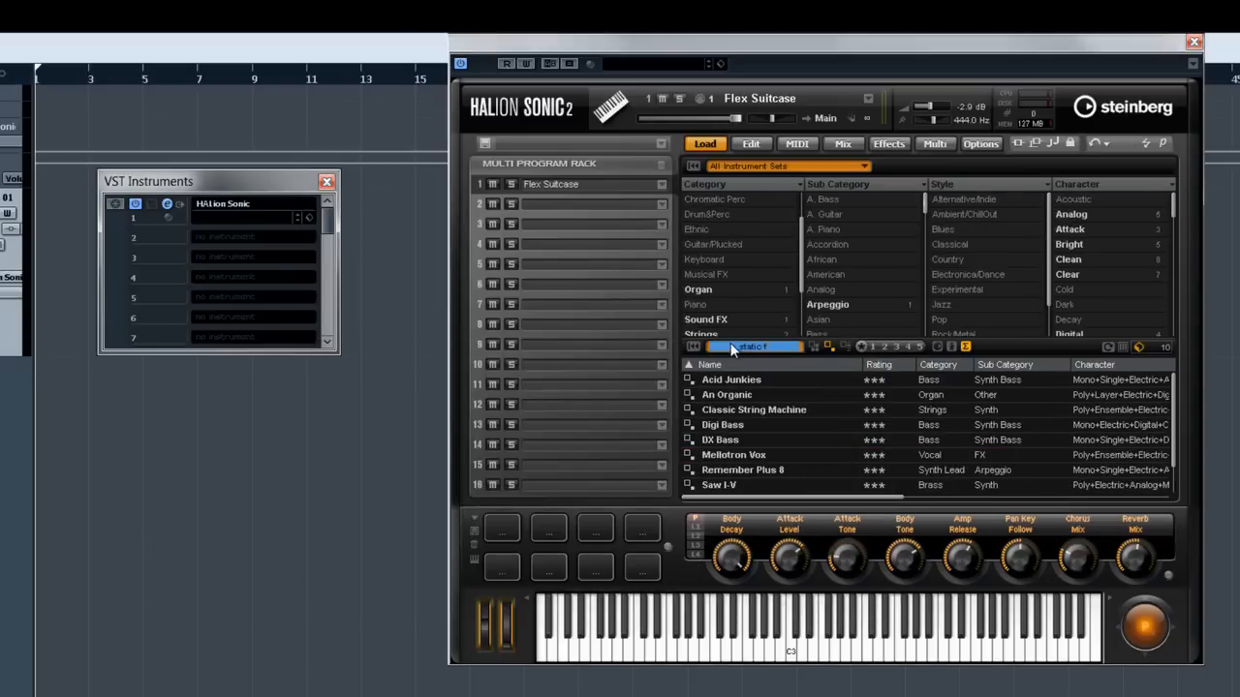
Clear the name search and load the HALion City program from the HALion Sonic 2 Combis set into slot 1.
left_click(696, 345)
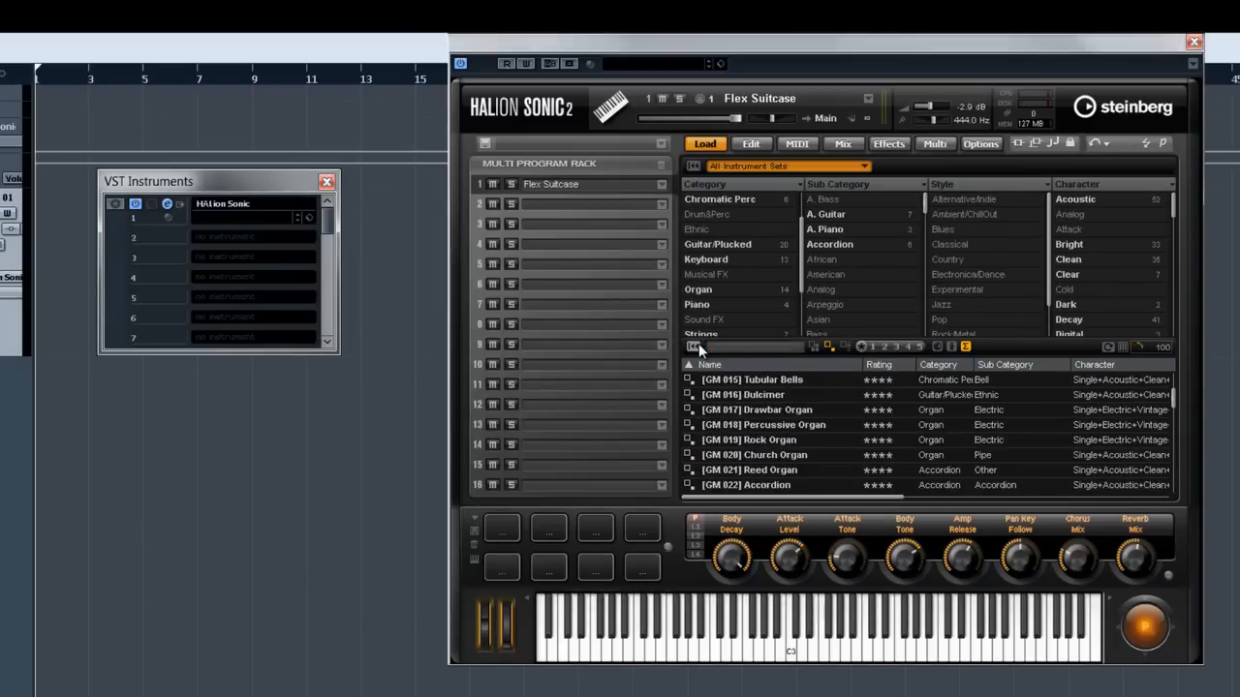
left_click(726, 166)
left_click(1003, 205)
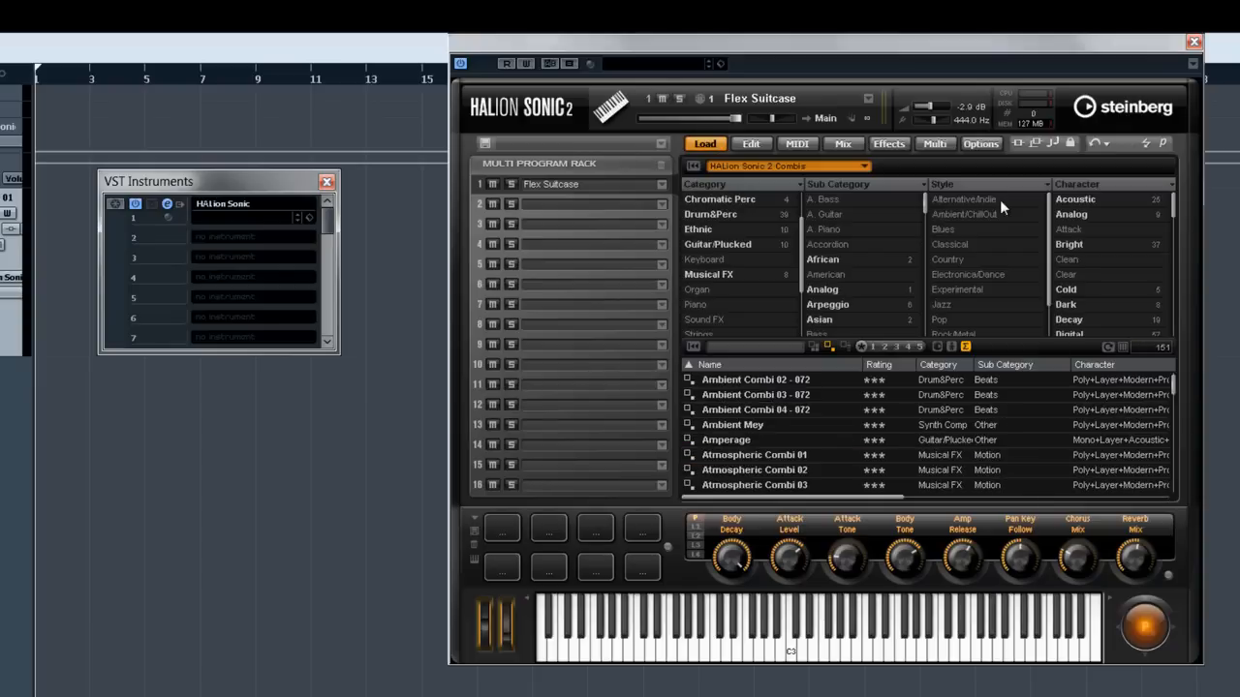
scroll(761, 397, "down", 20)
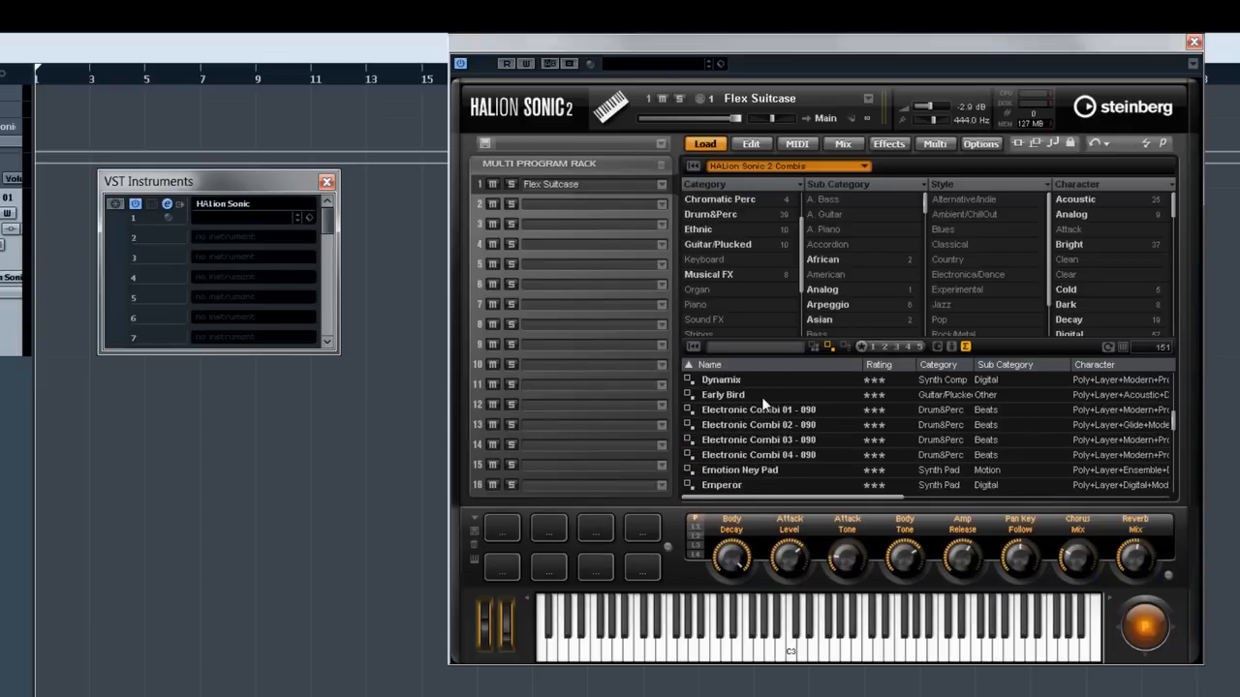
double_click(745, 424)
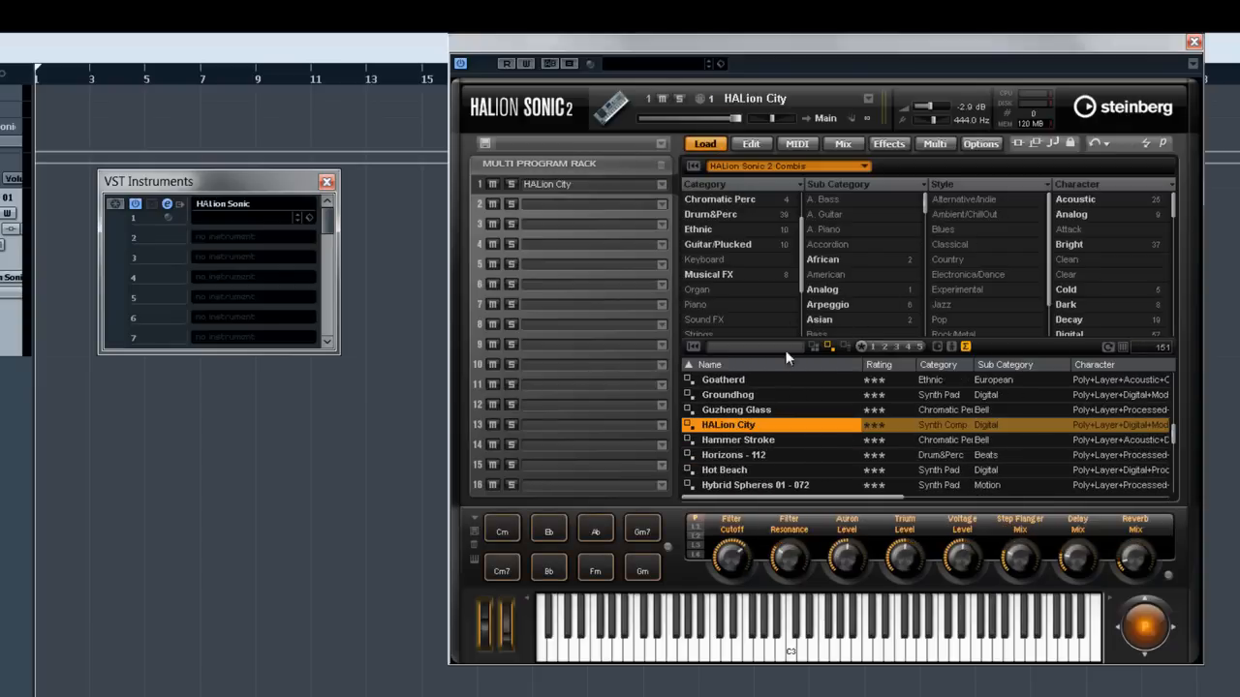
Load the 3o3 Saw 1 layer into HALion City's empty fourth layer from its program edit page.
left_click(753, 144)
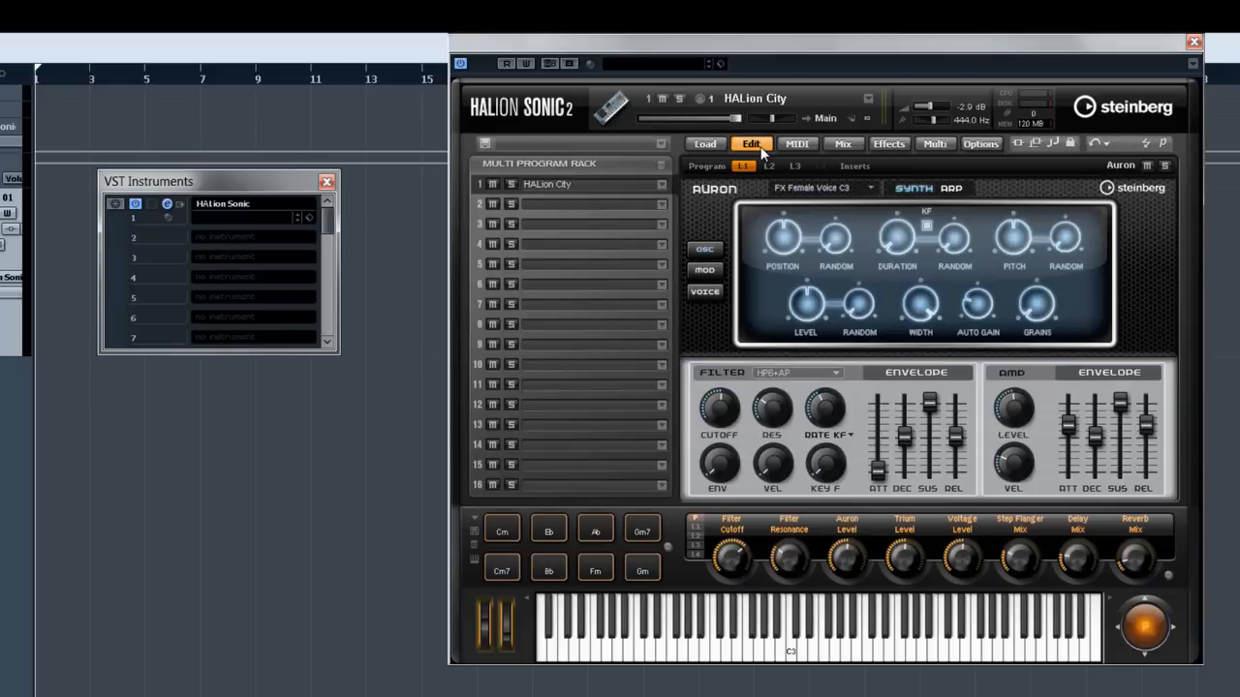
left_click(709, 166)
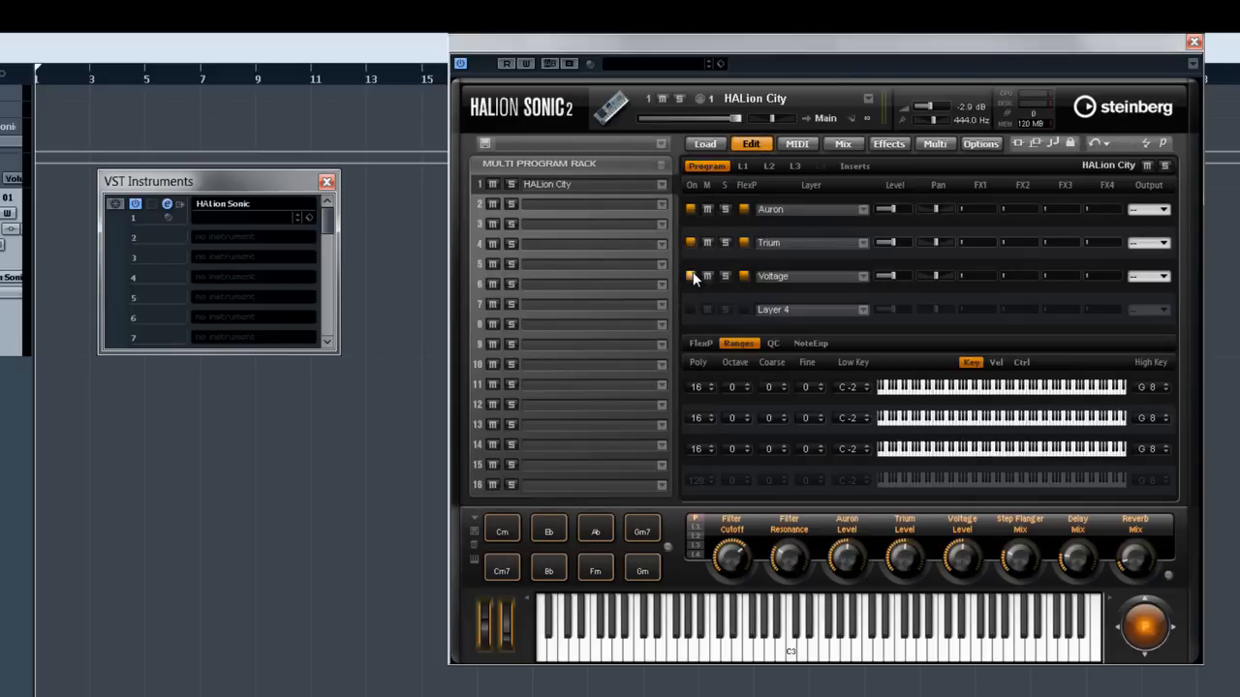
left_click(862, 309)
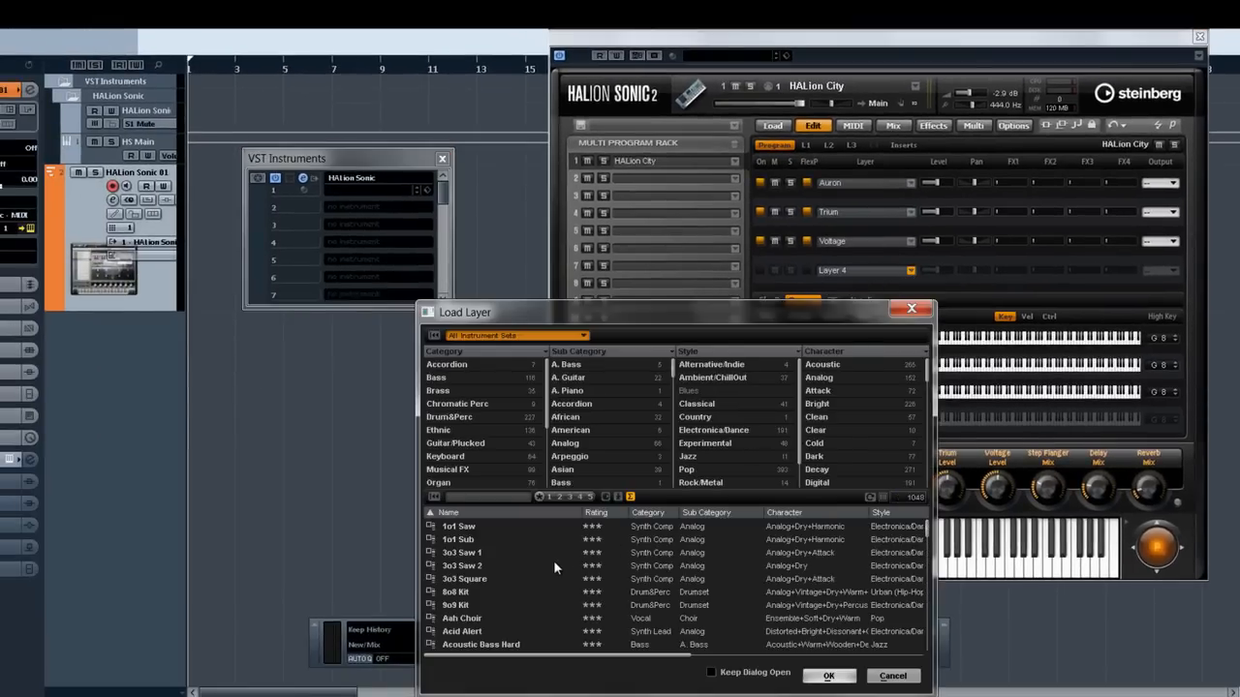
scroll(554, 563, "down", 5)
scroll(553, 560, "down", 10)
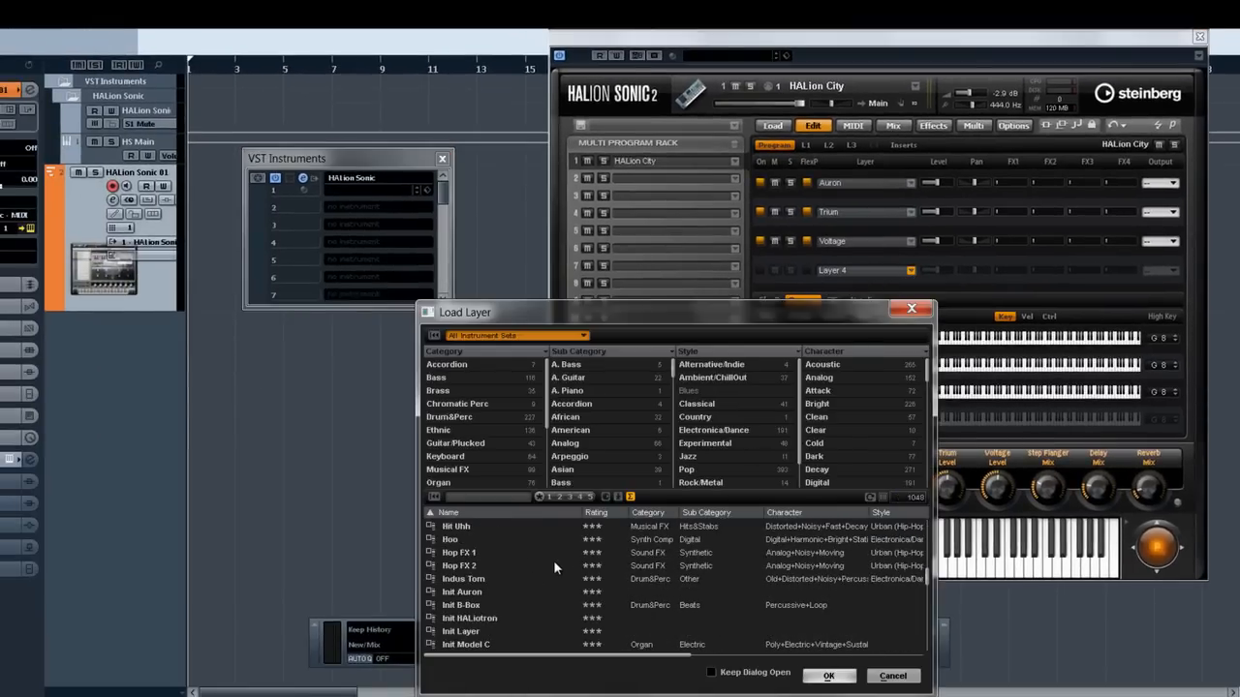
scroll(552, 560, "up", 15)
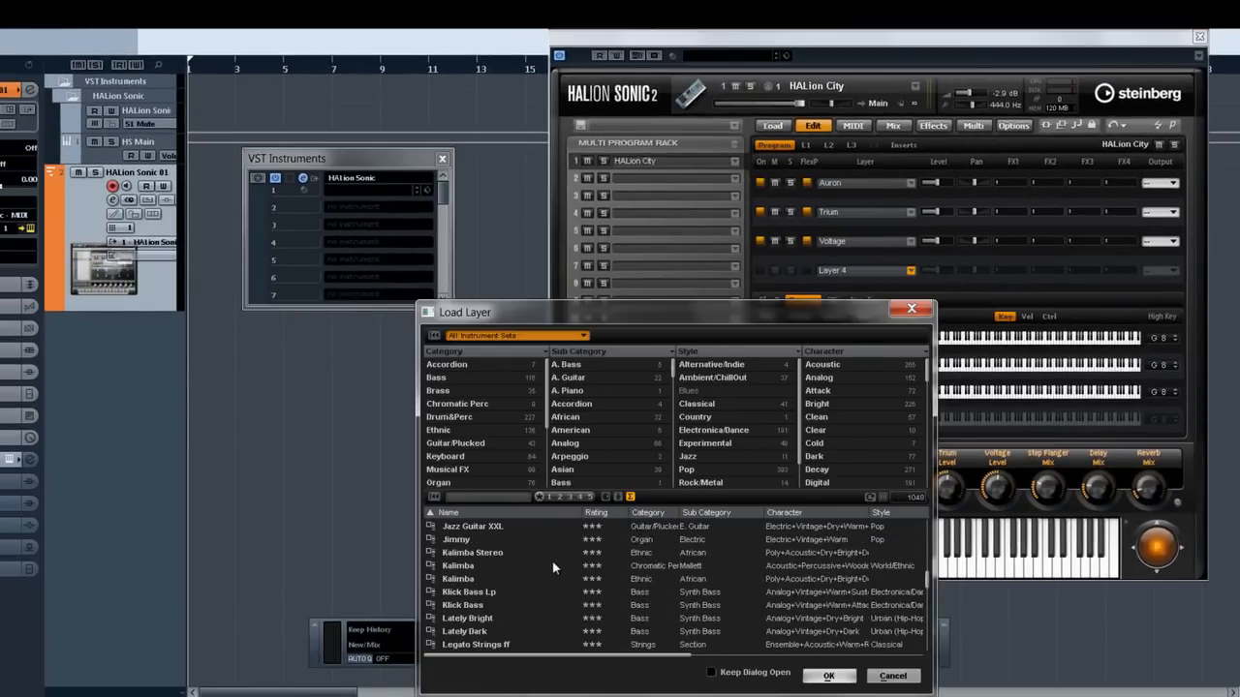
scroll(551, 568, "up", 10)
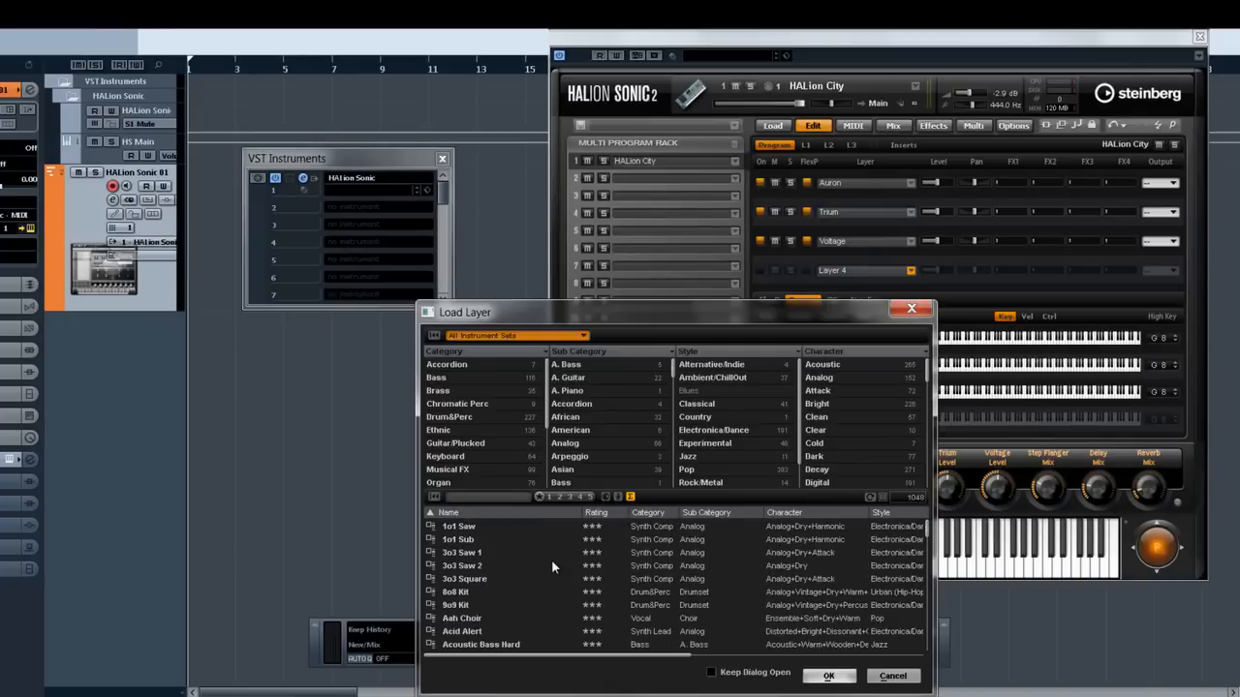
double_click(499, 553)
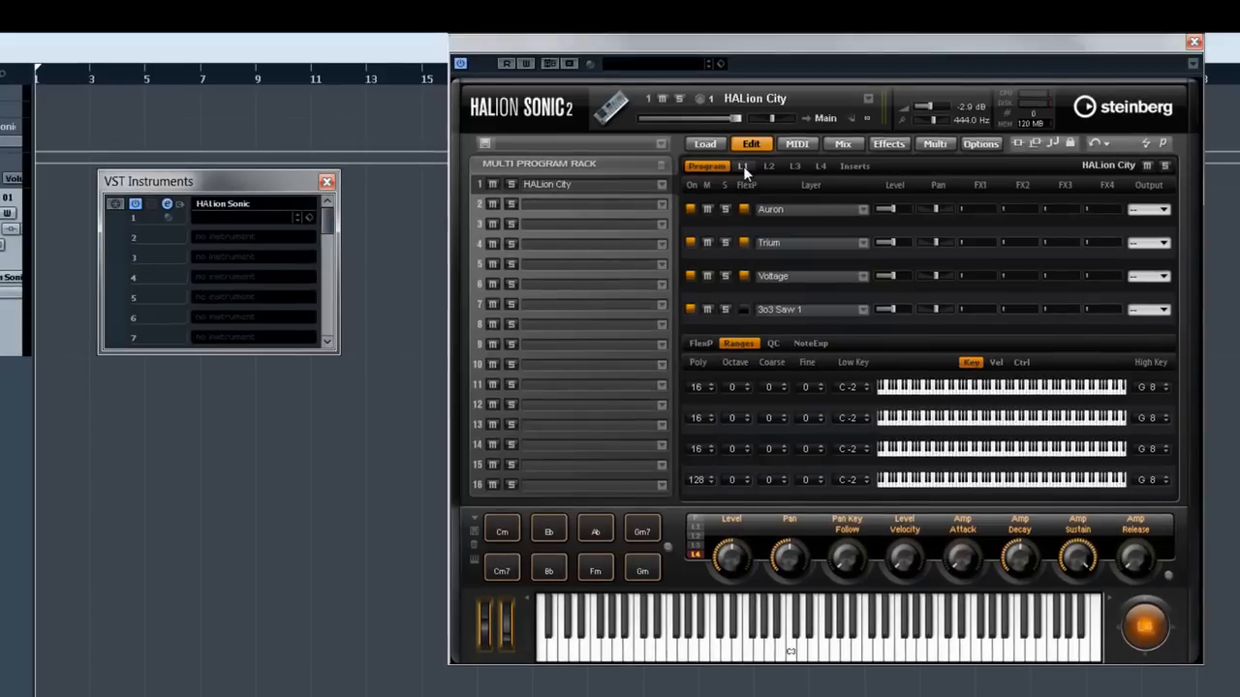
Examine the edit pages of HALion City's four layers, from Auron, Trium and Voltage to 3o3 Saw 1.
left_click(743, 166)
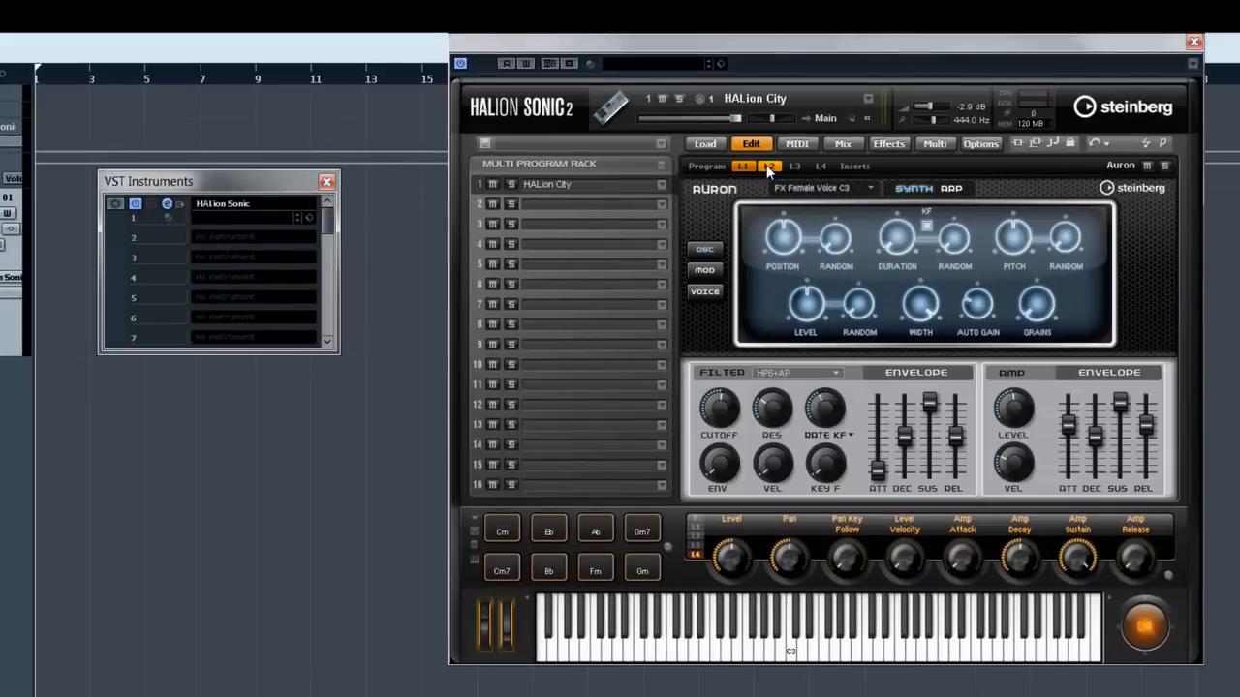
left_click(766, 166)
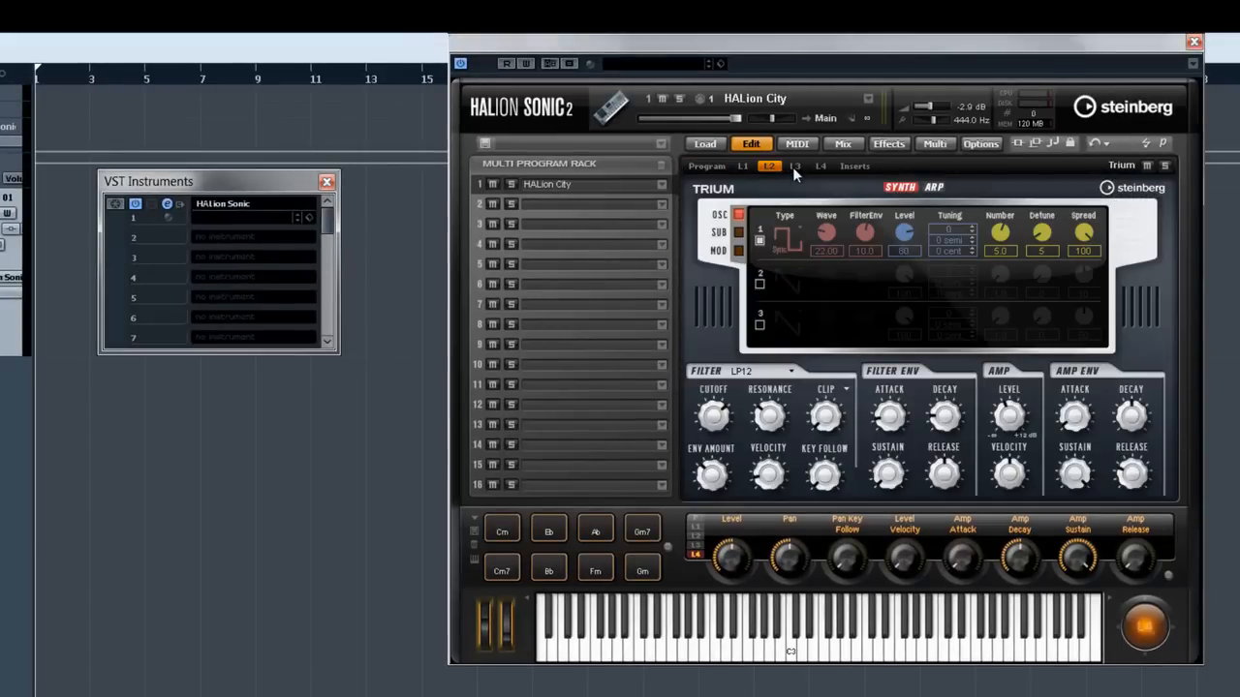
left_click(792, 166)
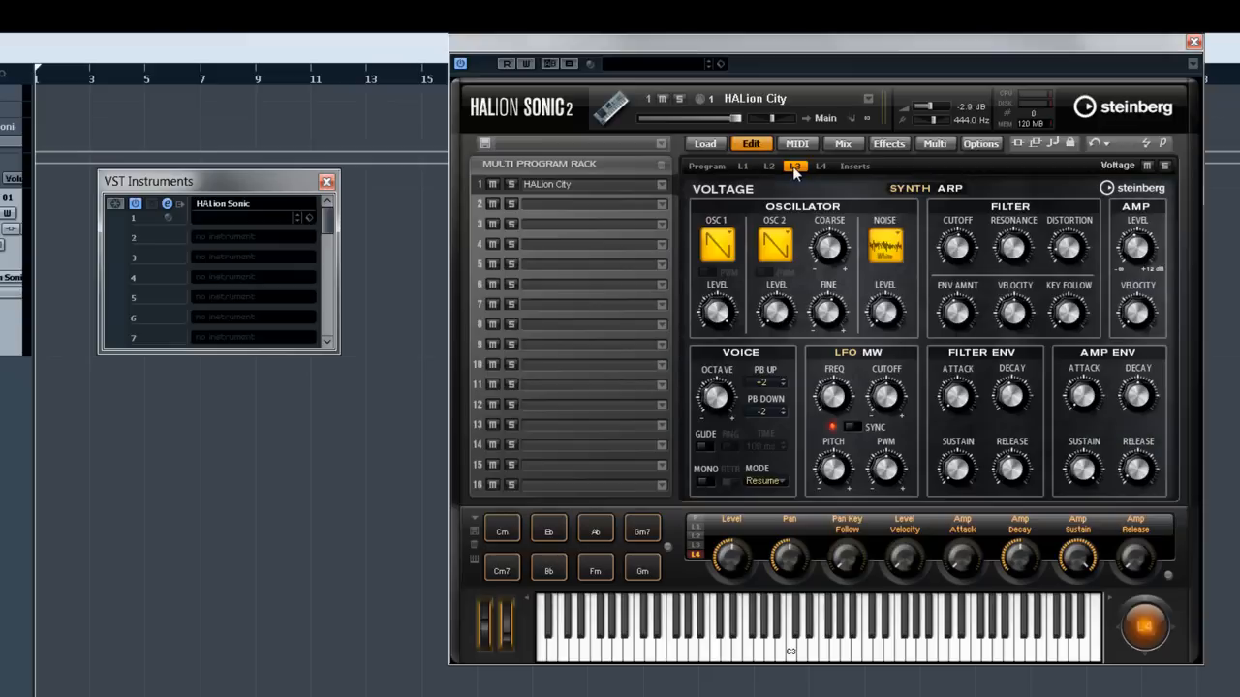
left_click(821, 166)
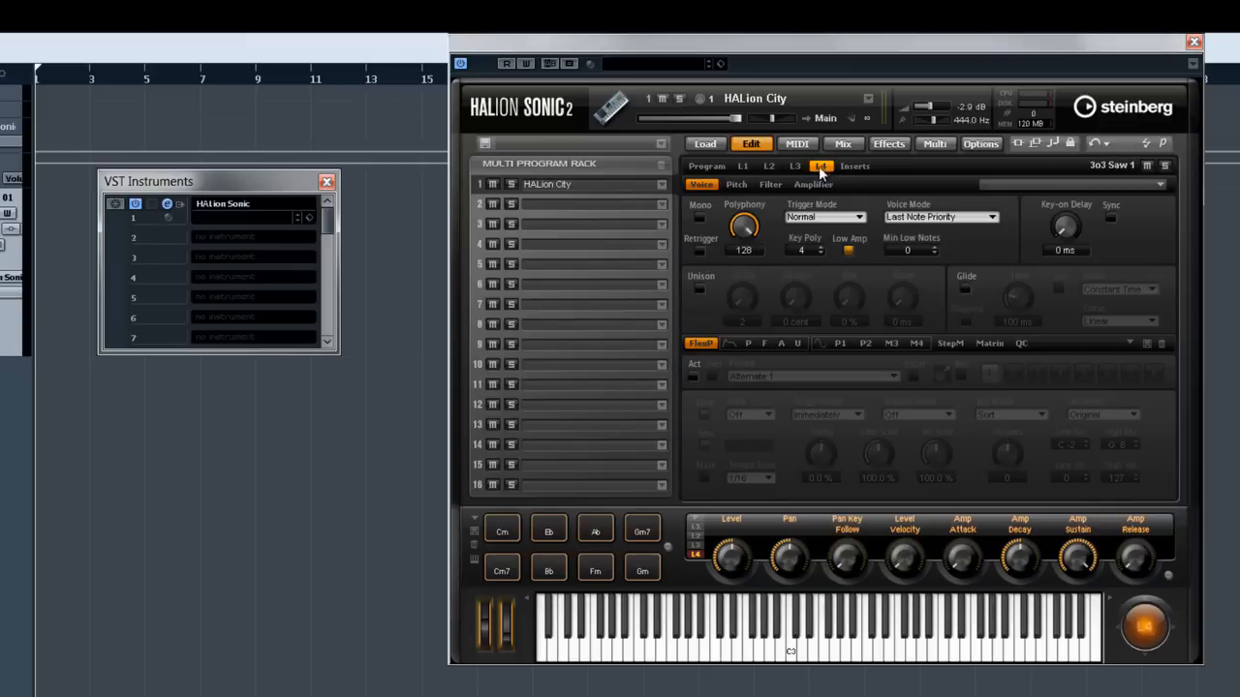
Set the 3o3 Saw 1 layer's filter type to Hard Clip, with cutoff at about 336 Hz and resonance at about 64 %.
left_click(772, 185)
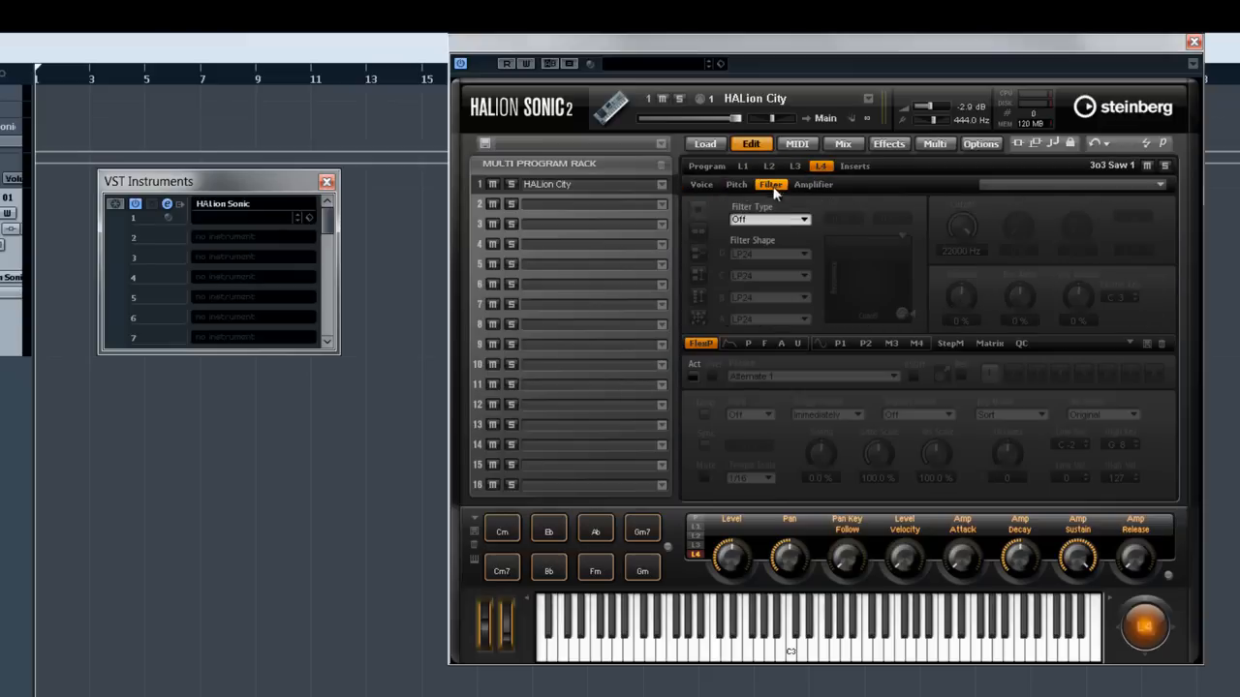
left_click(790, 223)
left_click(791, 297)
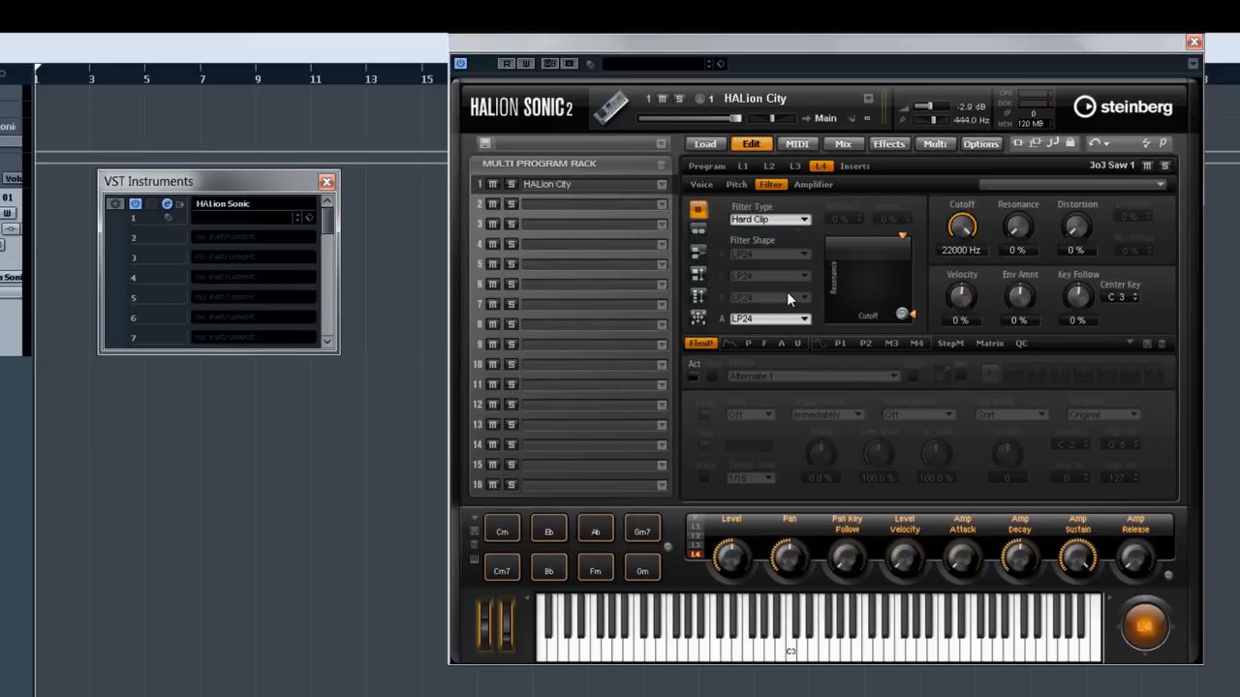
left_click_drag(900, 309, 865, 268)
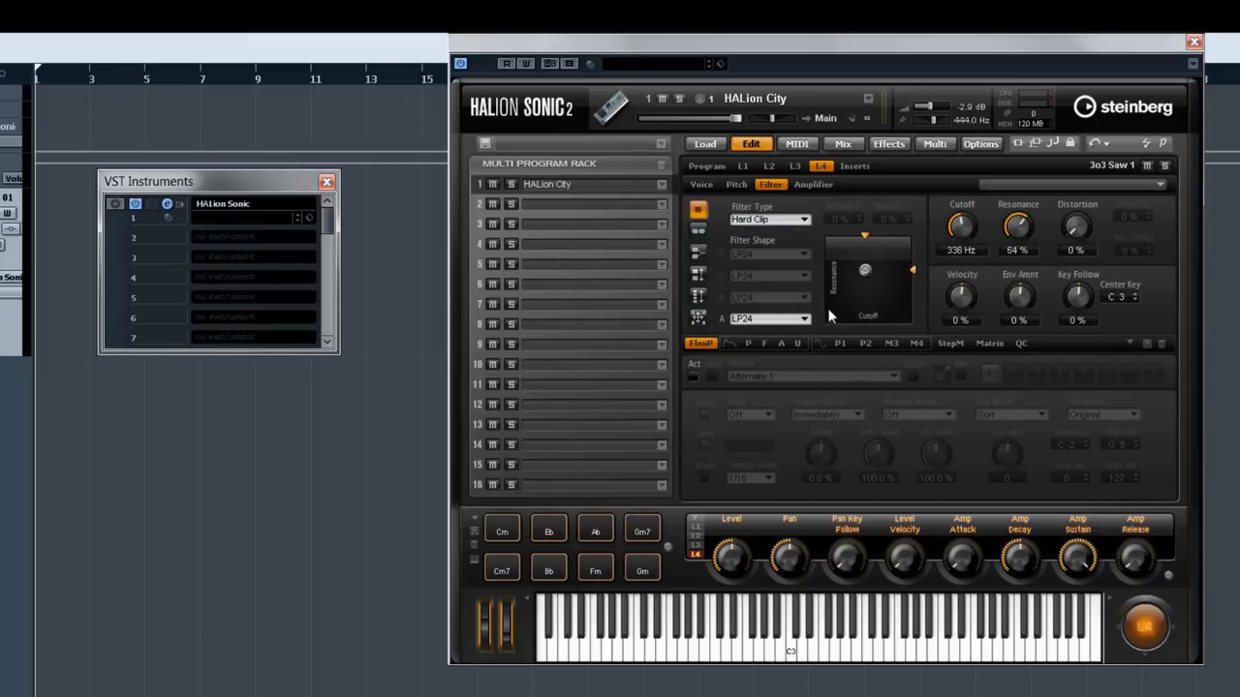
Look through the 3o3 Saw 1 layer's pitch, filter, amp and user envelopes and its LFO settings.
left_click(747, 343)
left_click(764, 343)
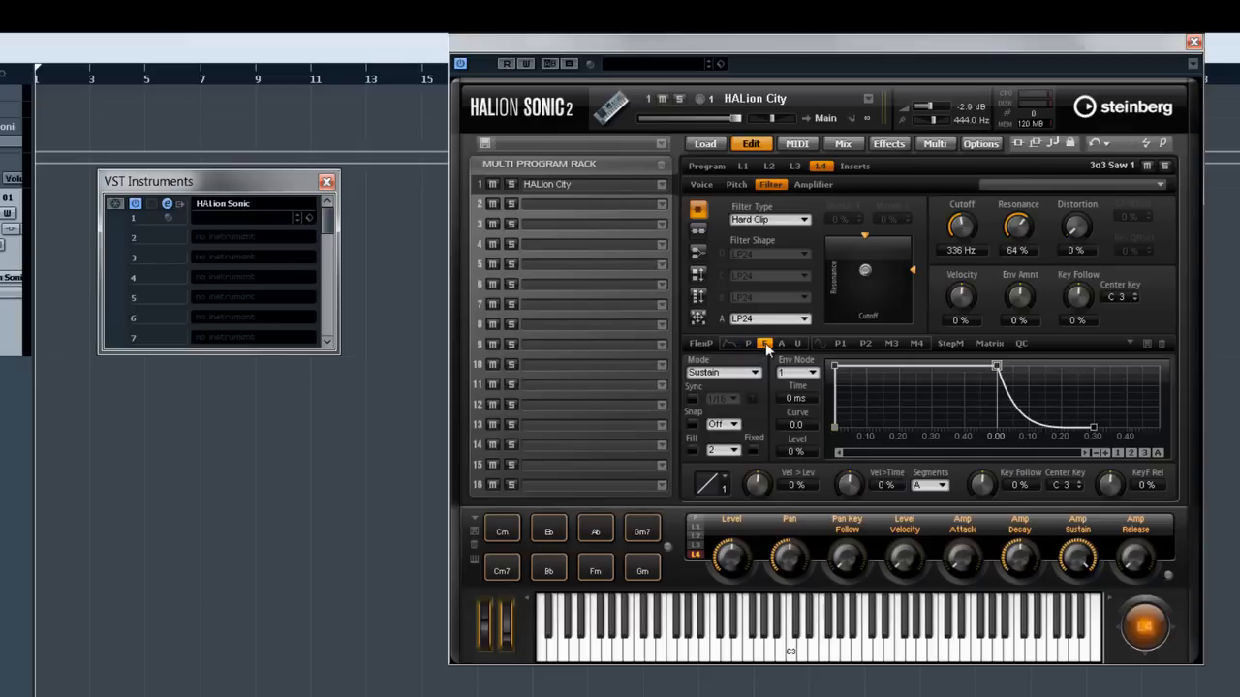
left_click(780, 343)
left_click(797, 345)
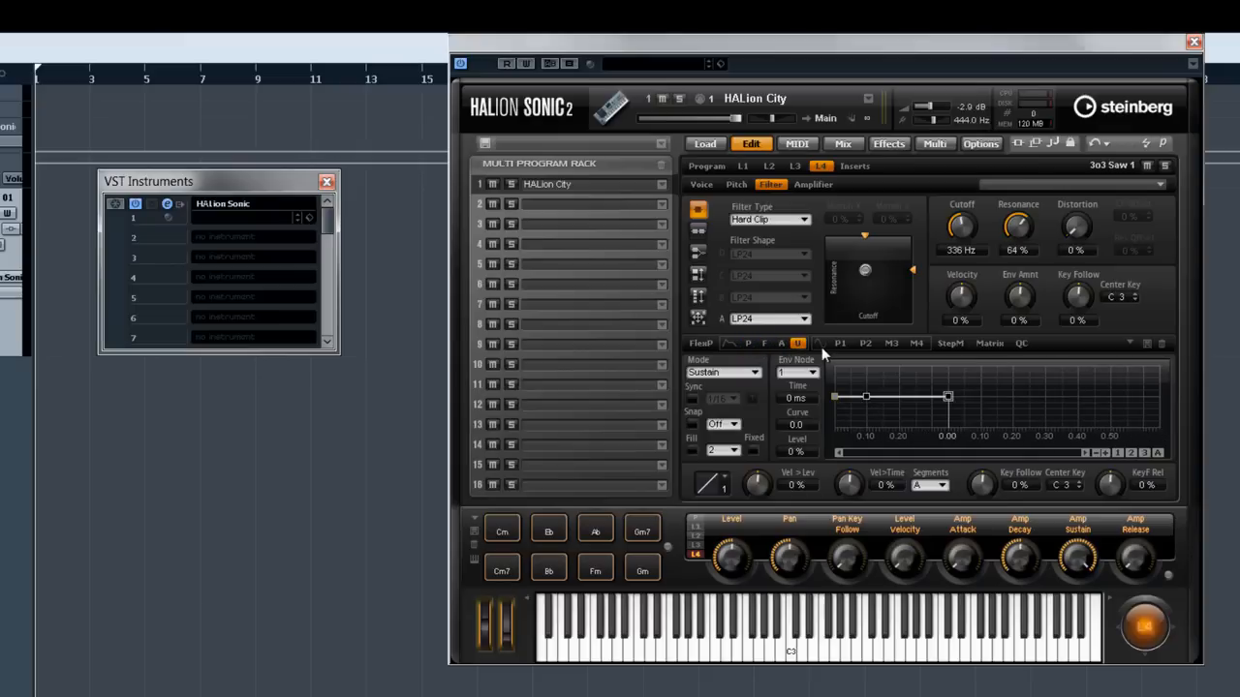
left_click(840, 344)
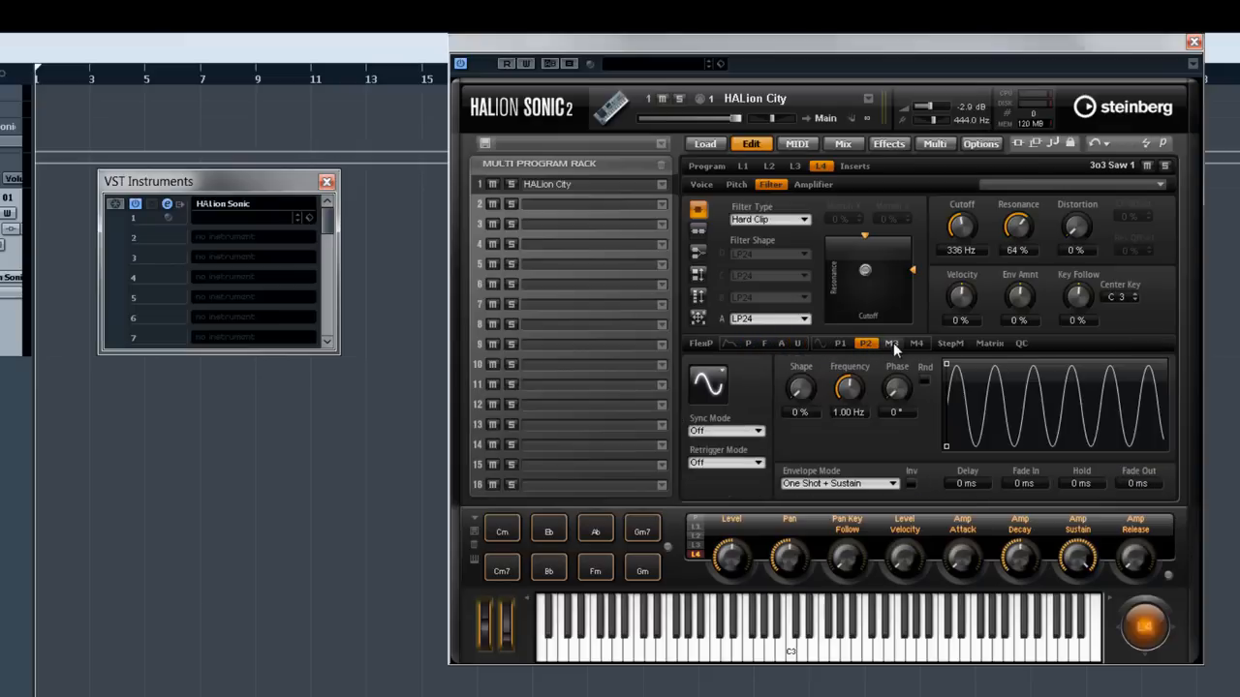
left_click(892, 344)
Draw a falling and rising curve across steps 4 to 14 of the step modulator, with step 14 at about 85 %.
left_click(947, 344)
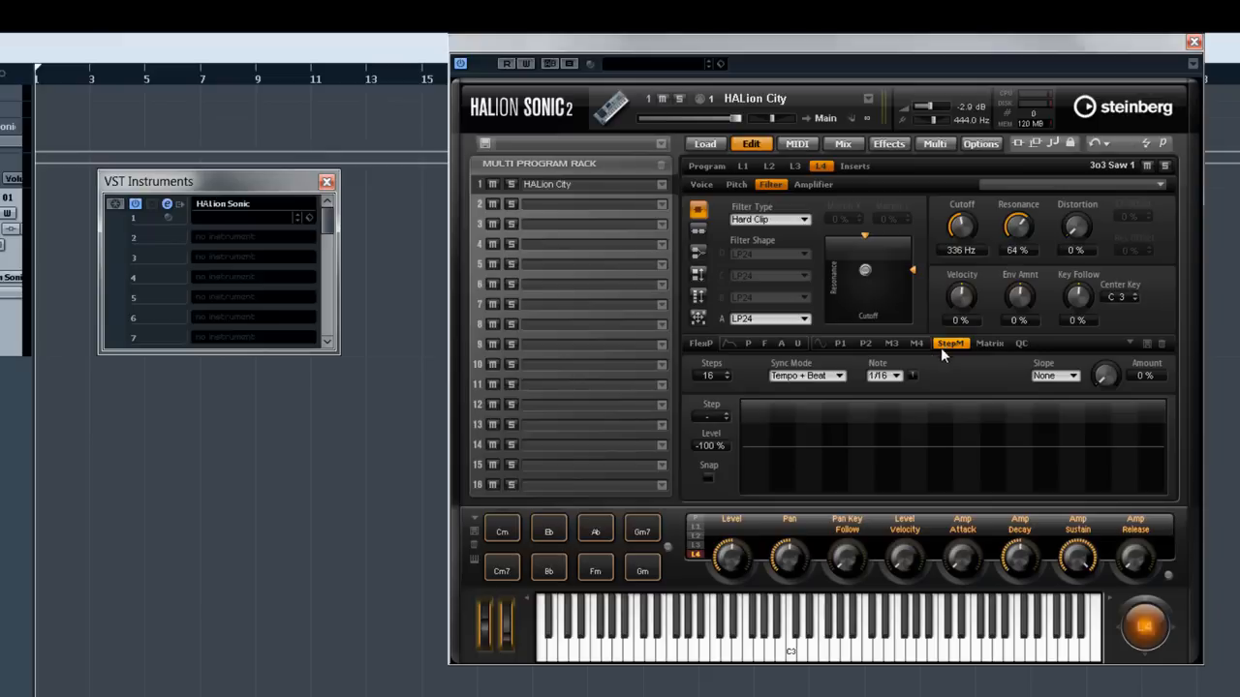
left_click_drag(824, 431, 1027, 451)
left_click_drag(1105, 417, 1067, 409)
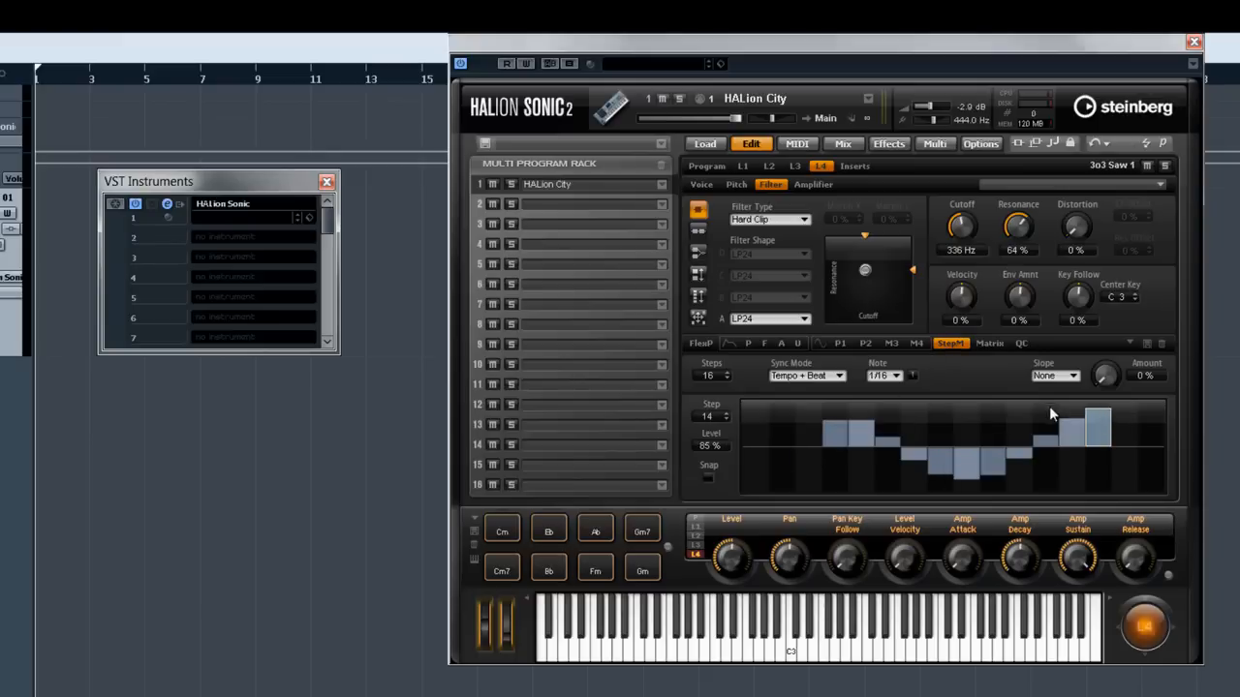
Route LFO M4 to Pitch in the first modulation matrix row and lower the maximum of its linear curve.
left_click(989, 344)
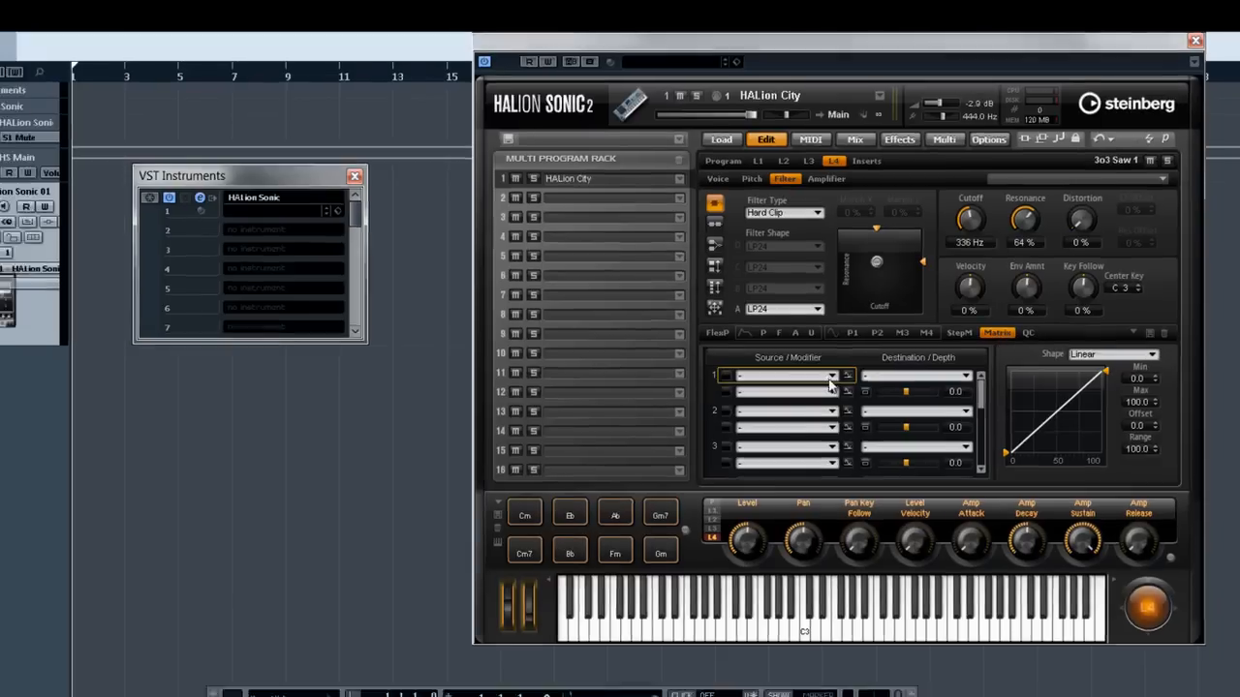
left_click(831, 377)
left_click(874, 367)
left_click(966, 376)
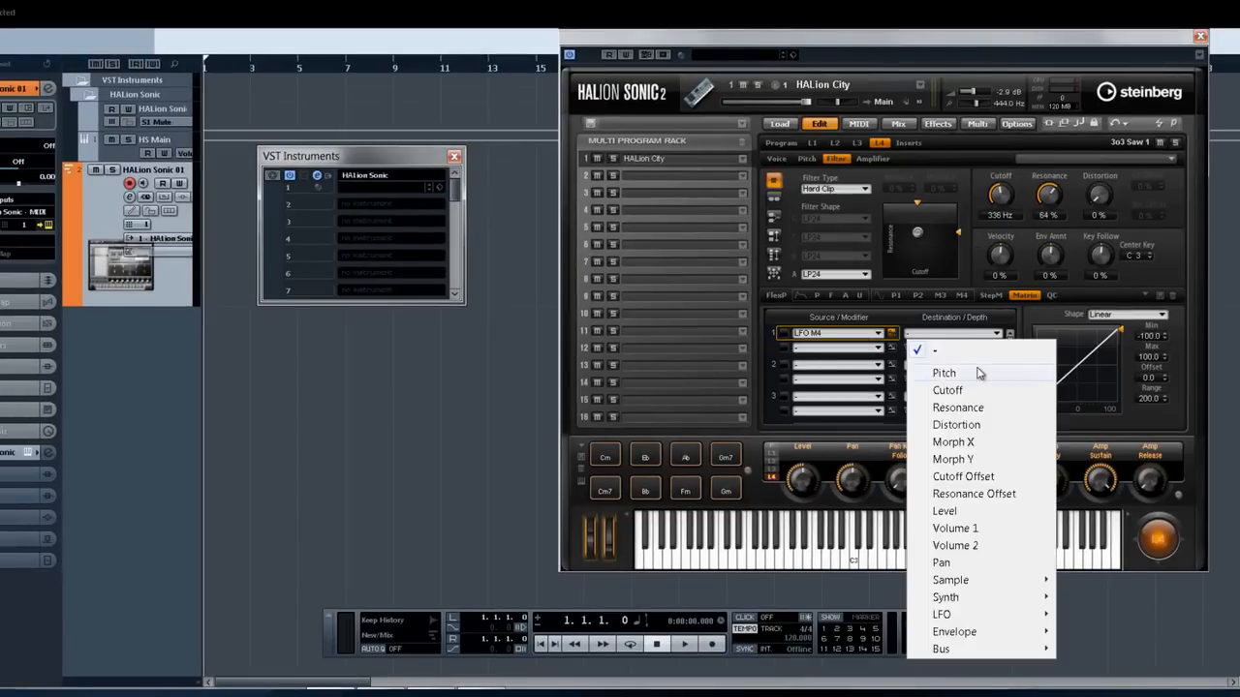
left_click(978, 373)
left_click_drag(1123, 334, 1120, 375)
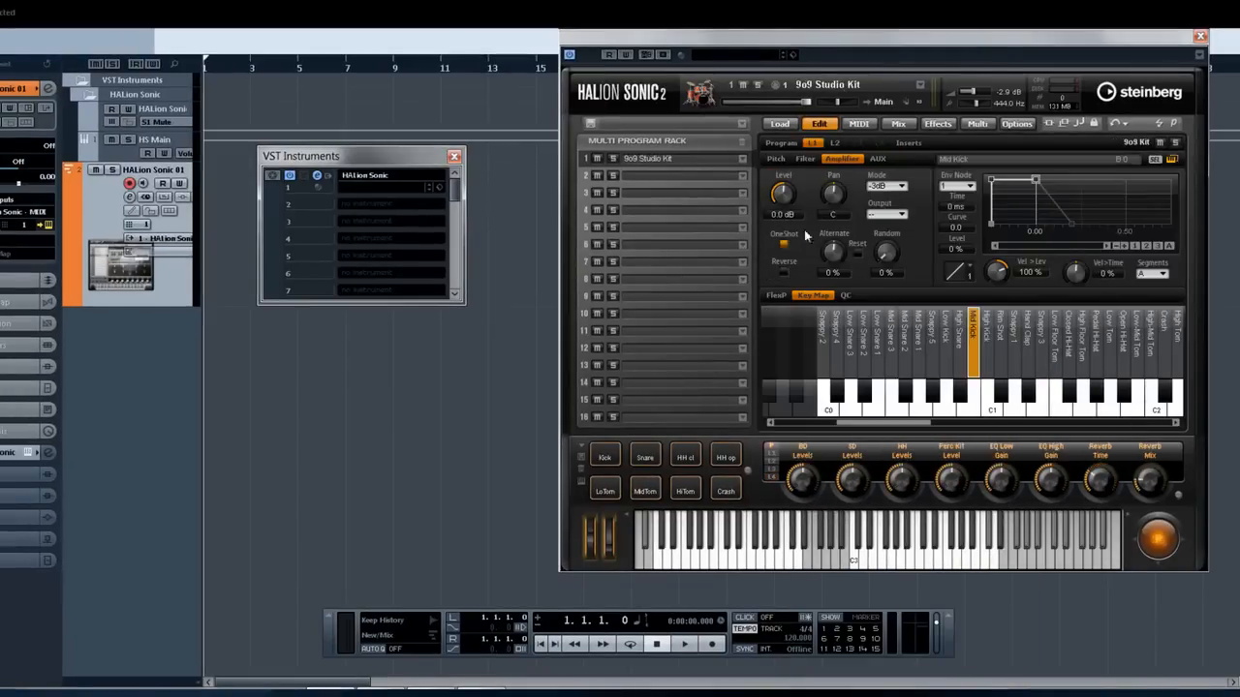
Audition the Snappy 2 and Low Snare 1 sounds of the 9o9 Studio Kit and lengthen the selected sound's amplifier envelope attack.
left_click(829, 411)
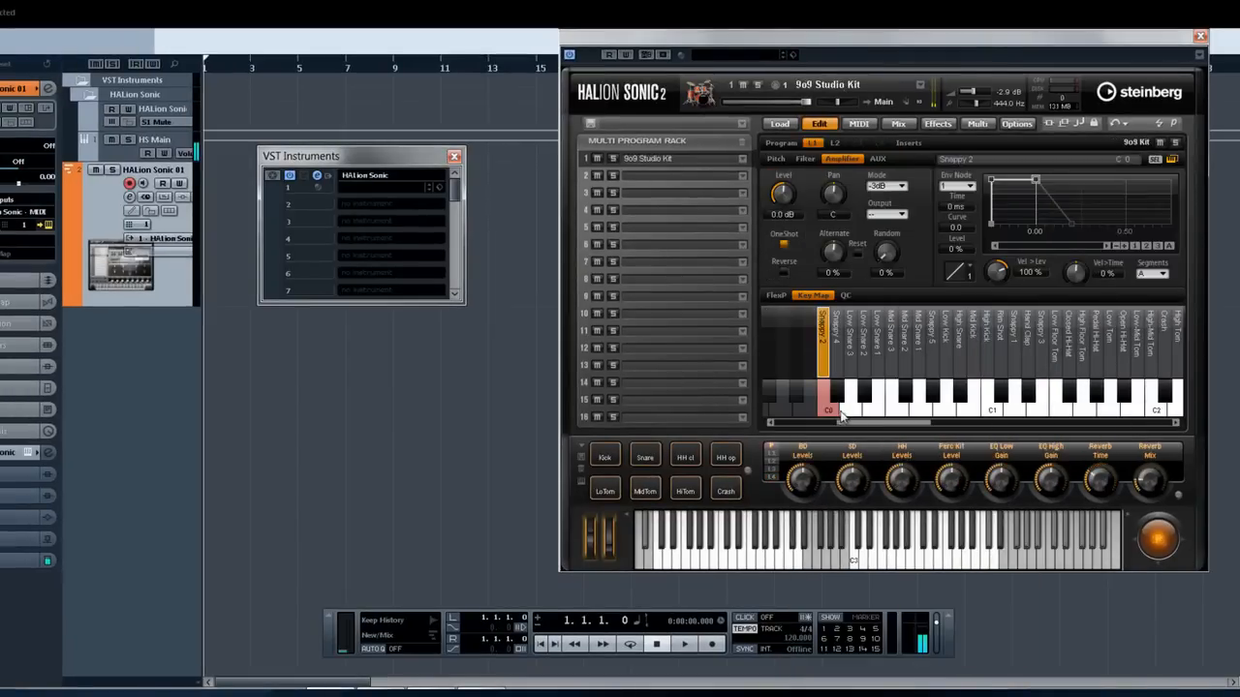
left_click(873, 407)
left_click_drag(991, 179, 1021, 180)
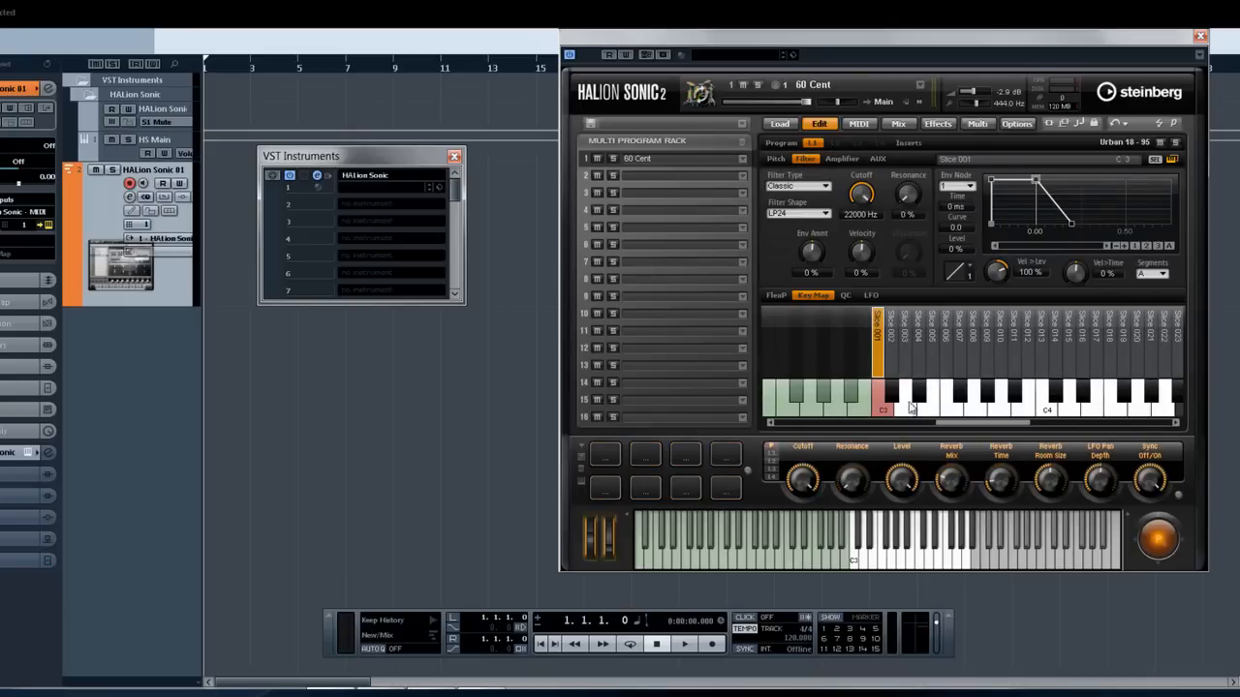
Play the 60 Cent program from a key in the green range of the keyboard.
left_click(793, 556)
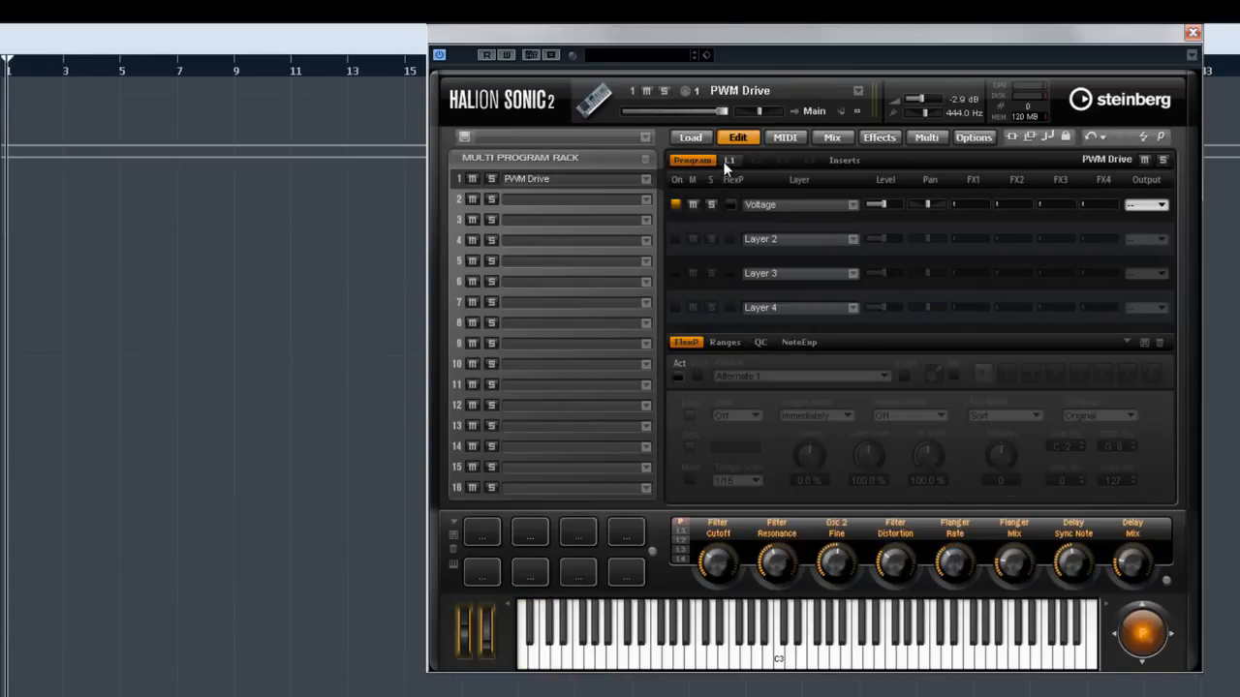
Enable the arpeggiator on PWM Drive's Voltage layer and assign the Mute Arp 1 phrase from Synth Seq's Arp group.
left_click(727, 161)
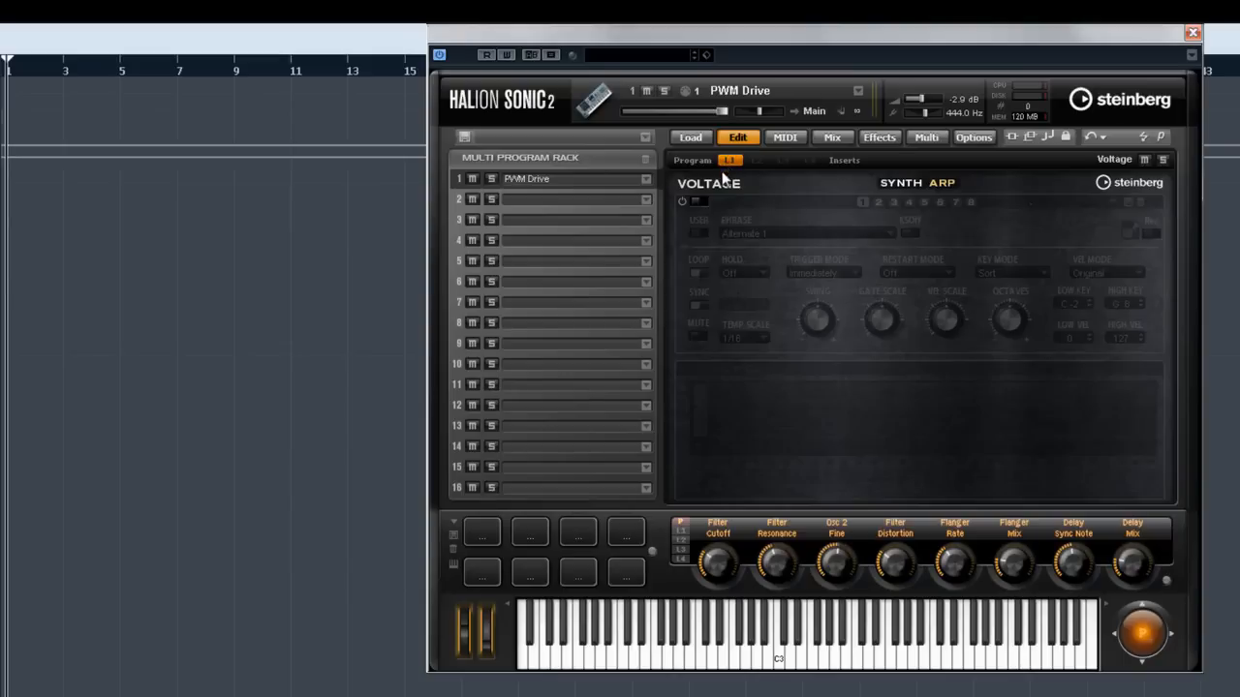
left_click(702, 202)
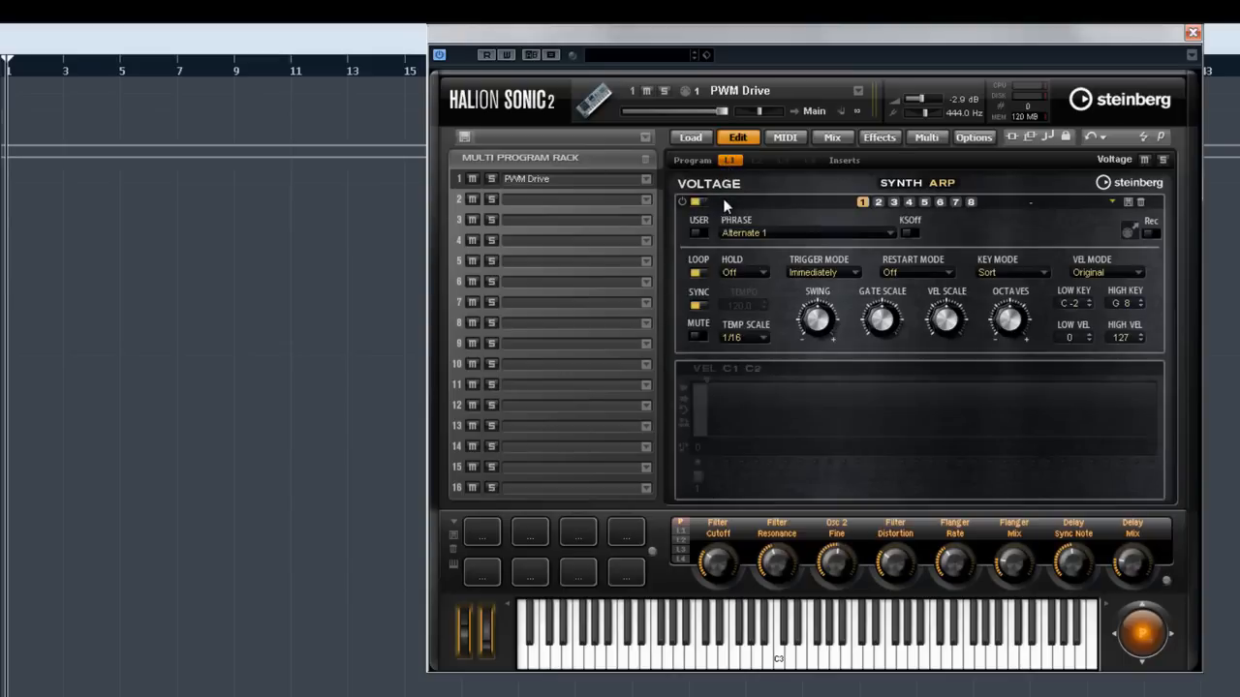
left_click(872, 234)
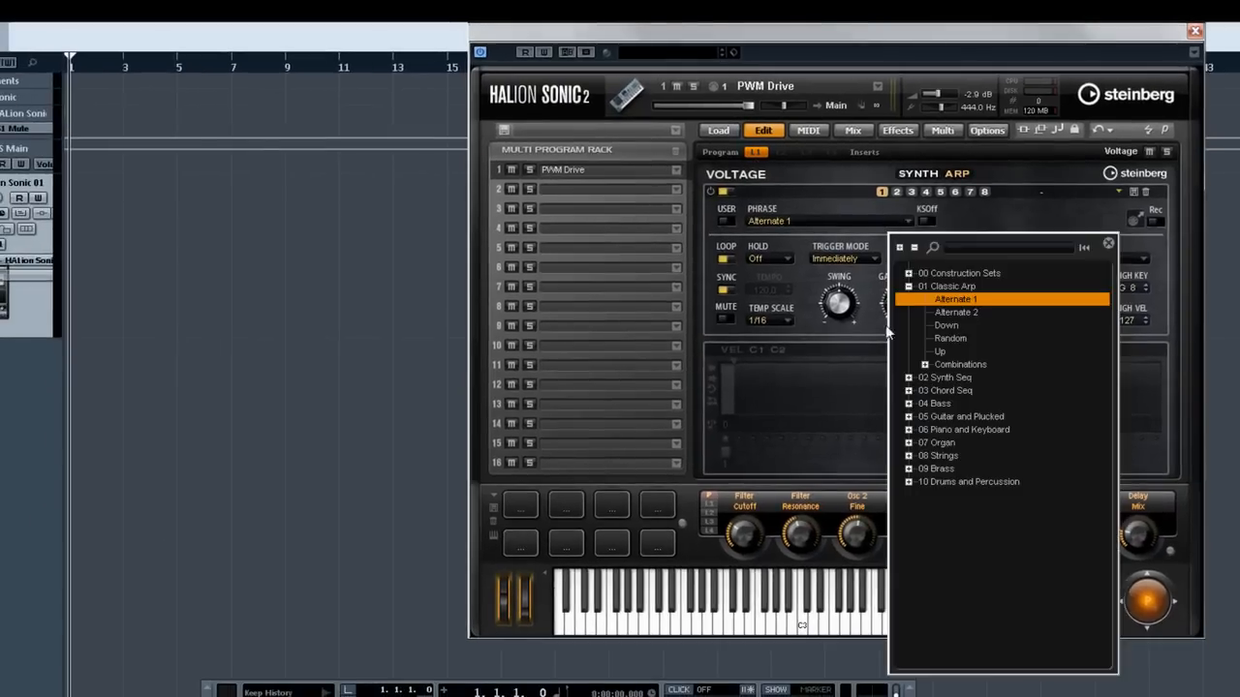
left_click(908, 377)
left_click(931, 391)
left_click(925, 390)
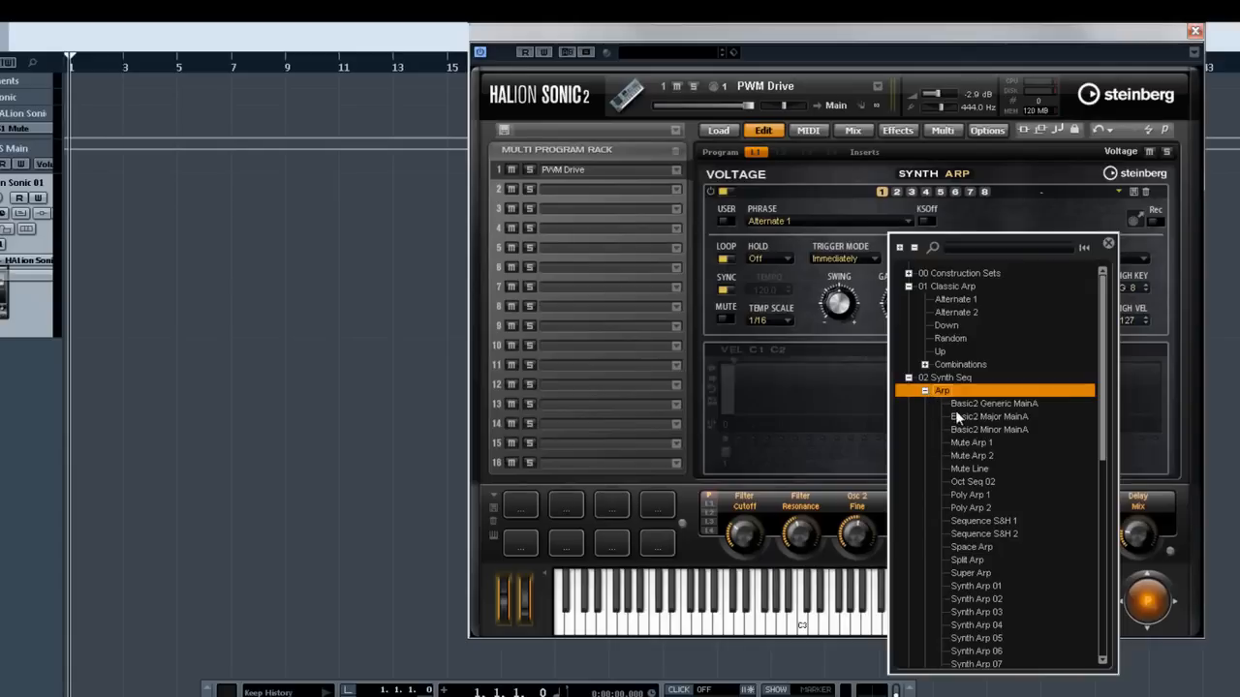
double_click(950, 443)
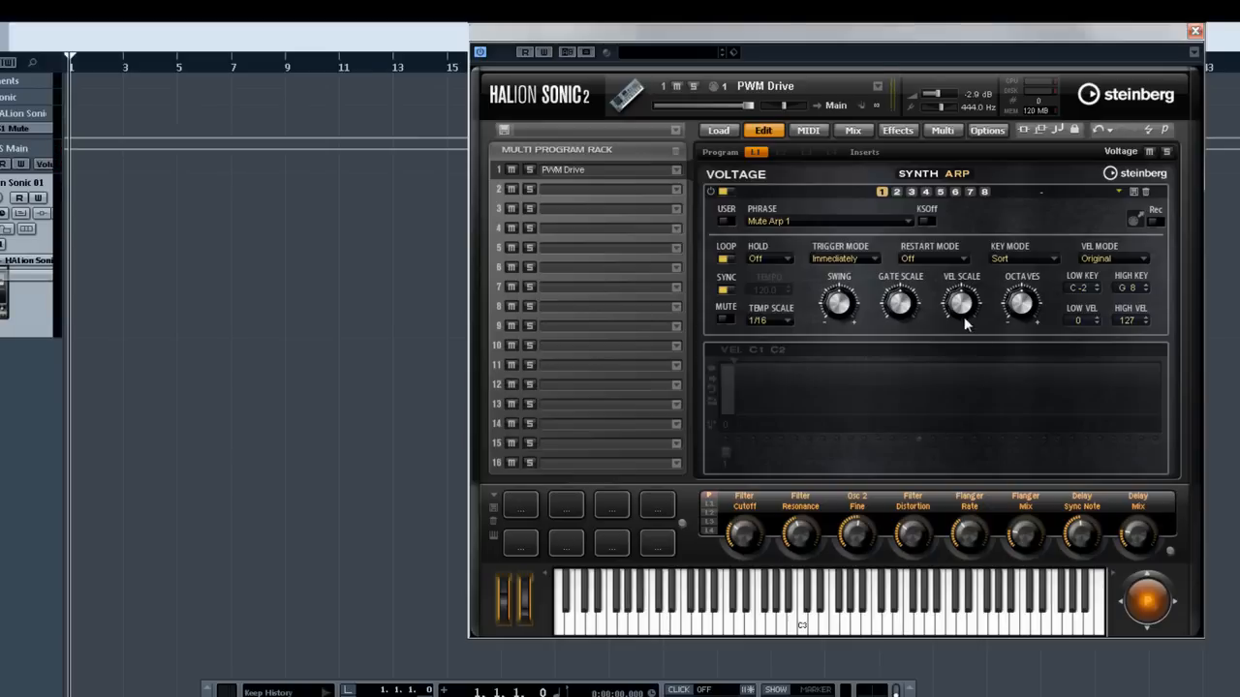
Record the MIDI output of arpeggiator variation 1 and place it on the HALion Sonic track as a part at bar 1.
left_click(897, 192)
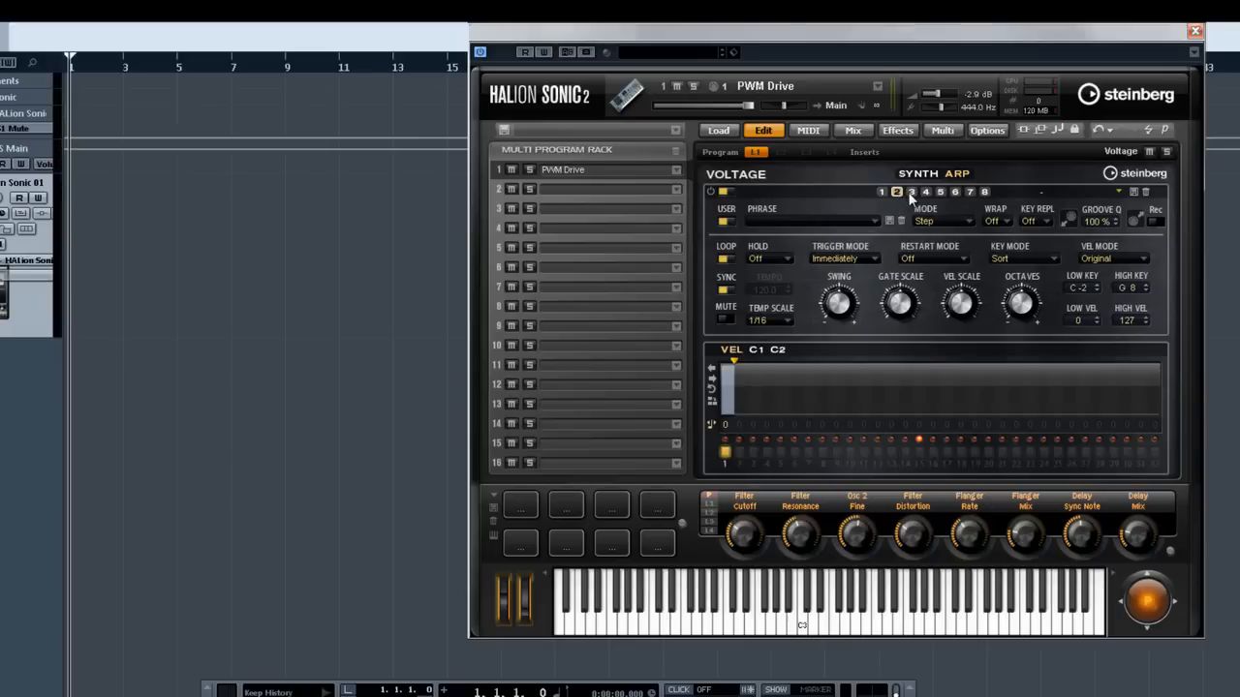
left_click(881, 192)
left_click(1159, 220)
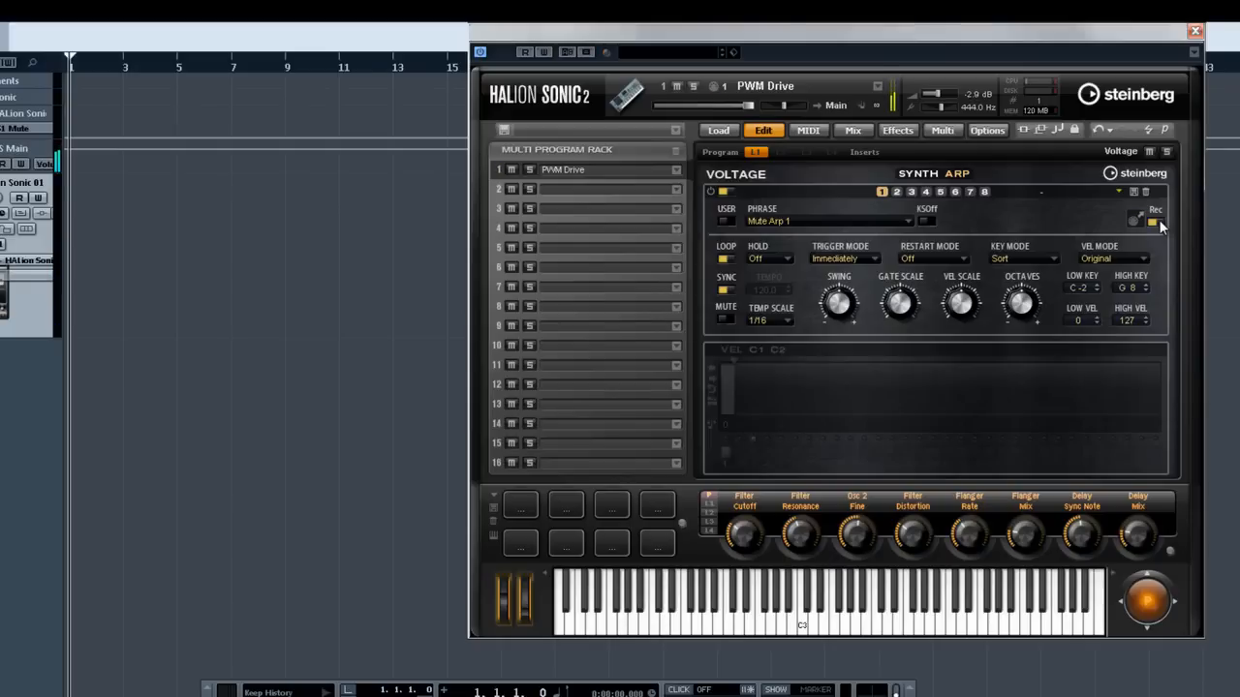
left_click(1160, 222)
left_click_drag(1137, 220, 79, 243)
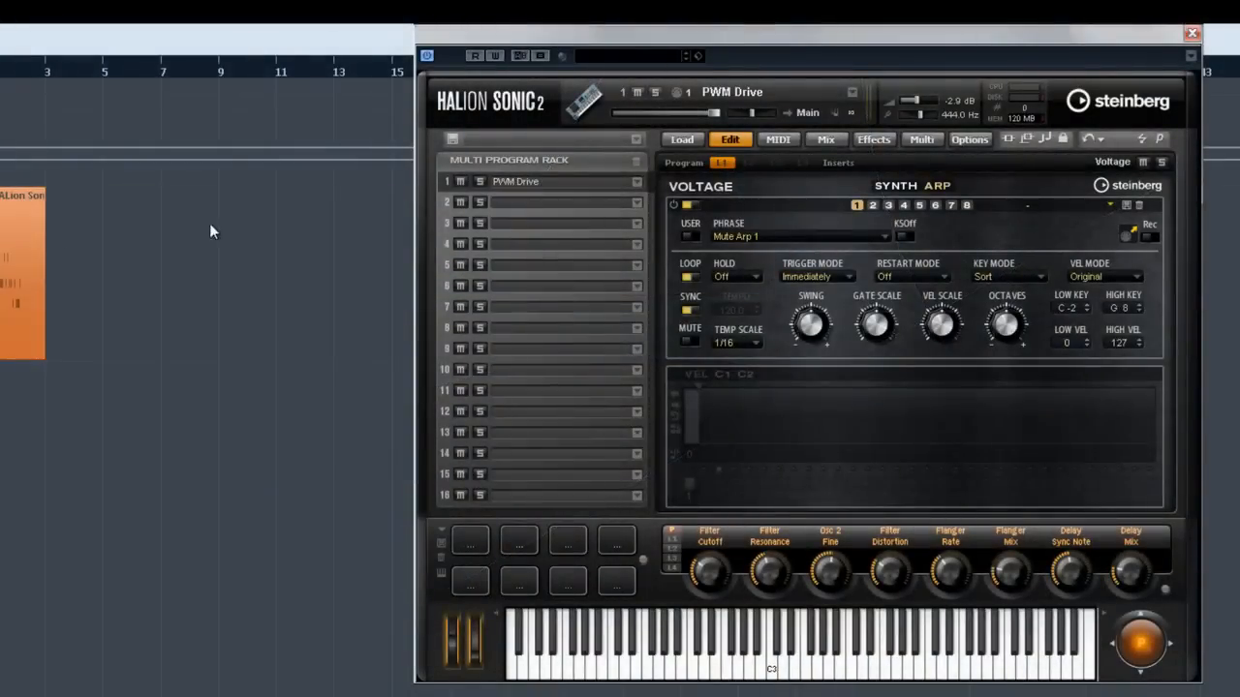
Switch the arpeggiator to user phrases and load Dance Arp 03 from the Dance Arp group.
left_click(690, 236)
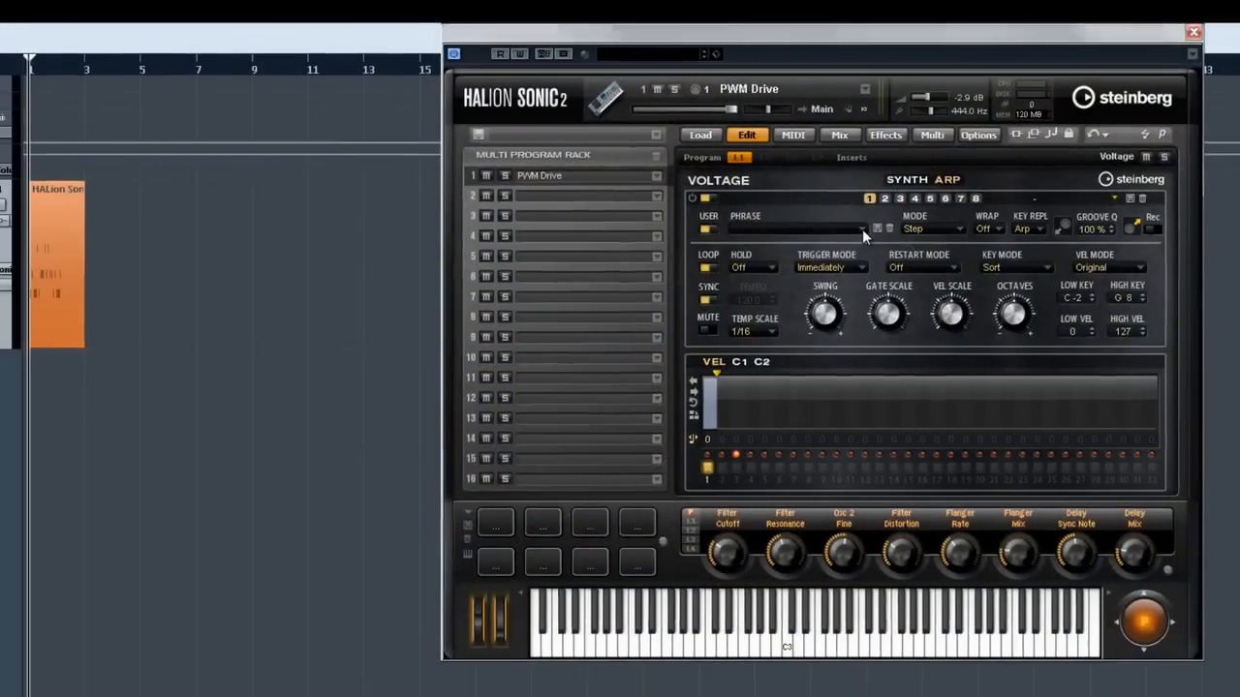
left_click(850, 237)
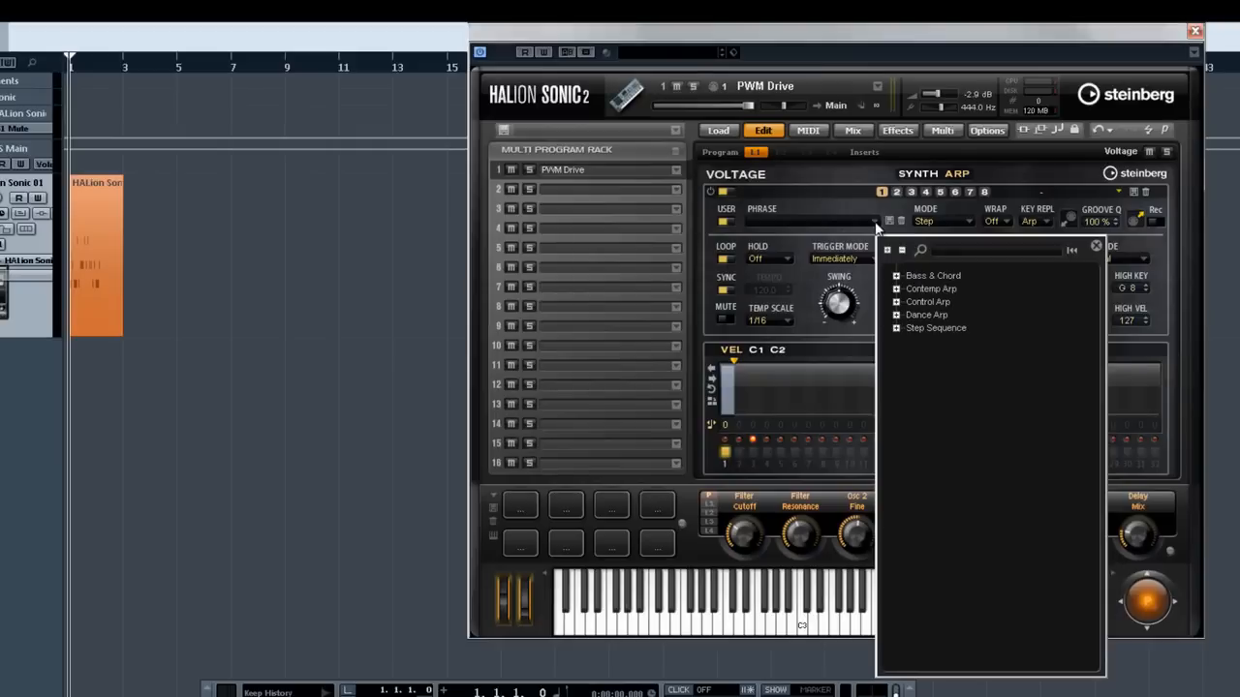
left_click(896, 315)
double_click(946, 354)
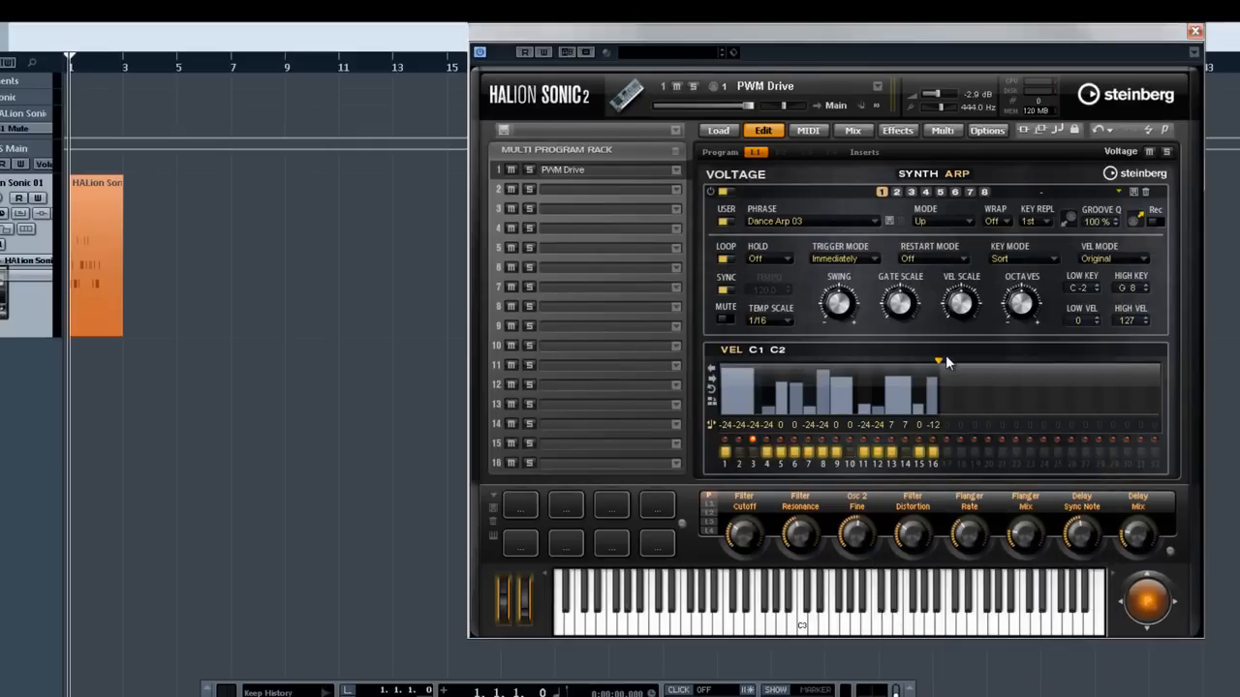
Extend the Dance Arp 03 phrase to 32 steps and redraw the velocities of some of the added steps.
left_click_drag(945, 361, 1159, 366)
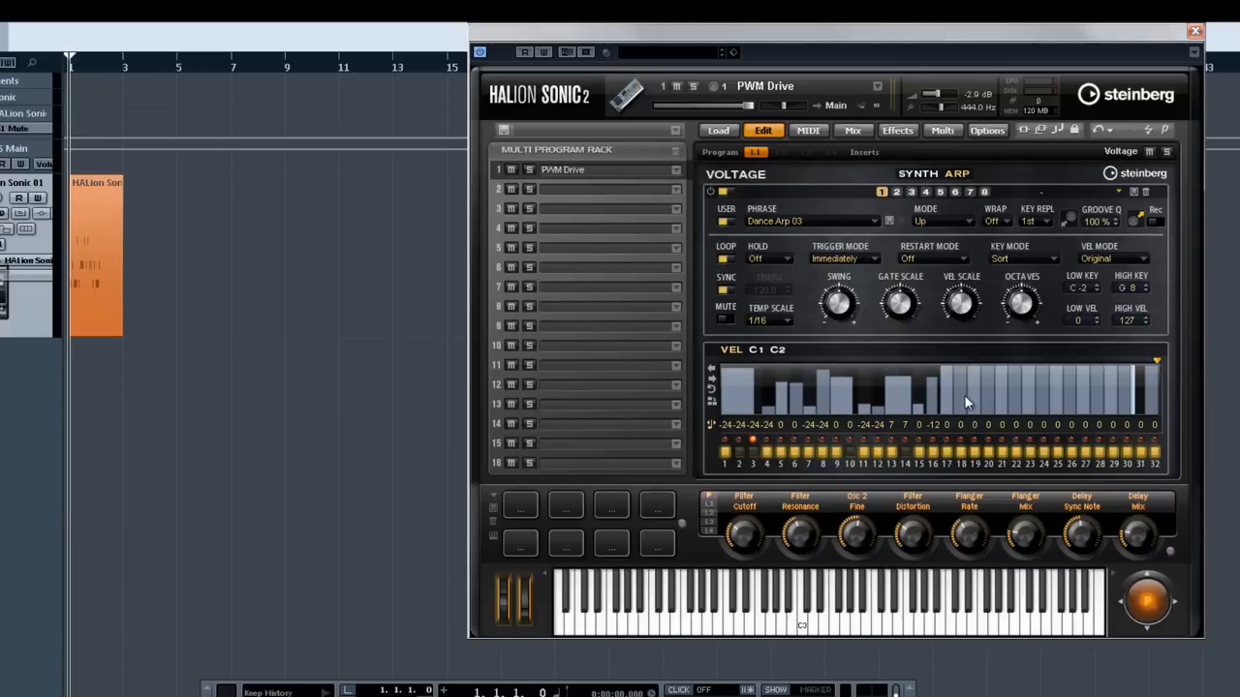
left_click_drag(1031, 388, 965, 407)
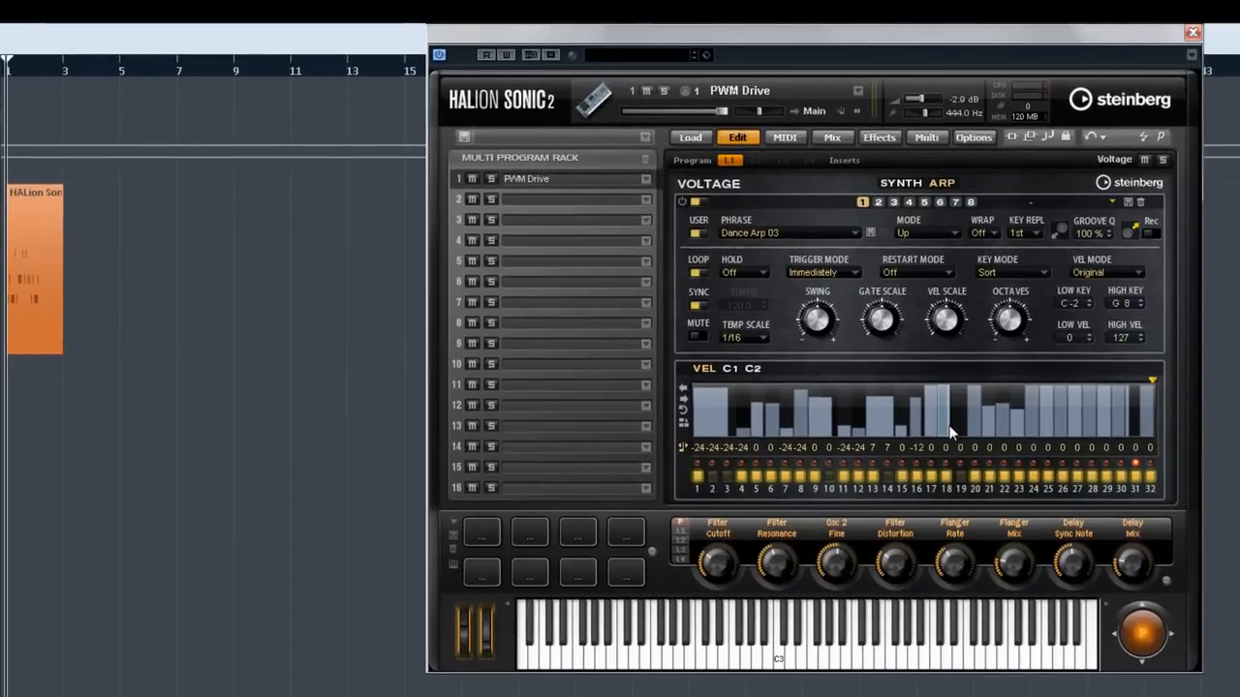
Show the Flanger settings in the Voltage layer's inserts and add Multi Delay as PWM Drive's first program insert.
left_click(718, 129)
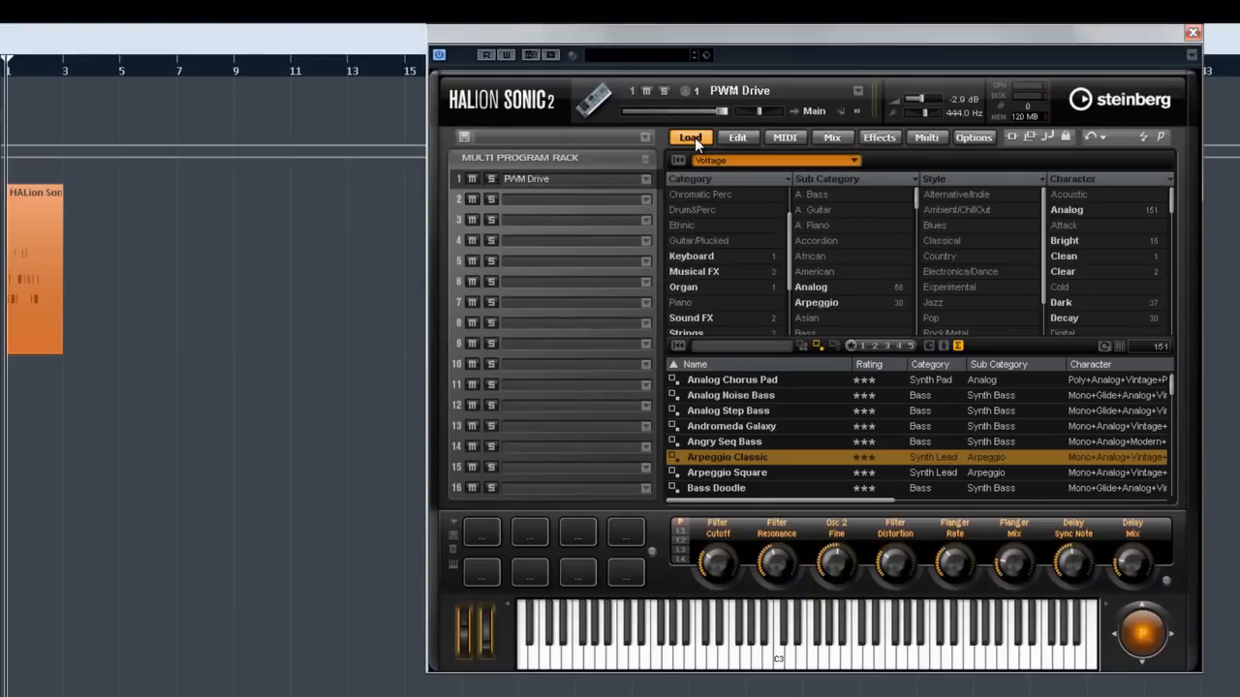
left_click(738, 139)
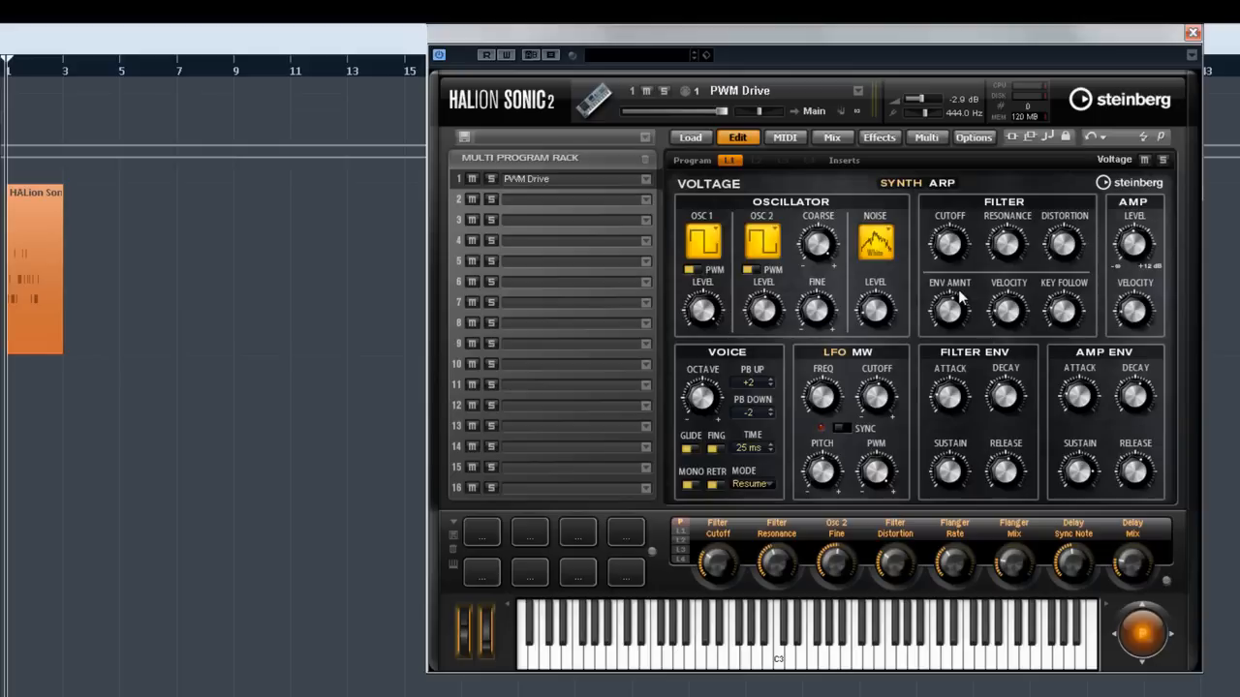
left_click(838, 163)
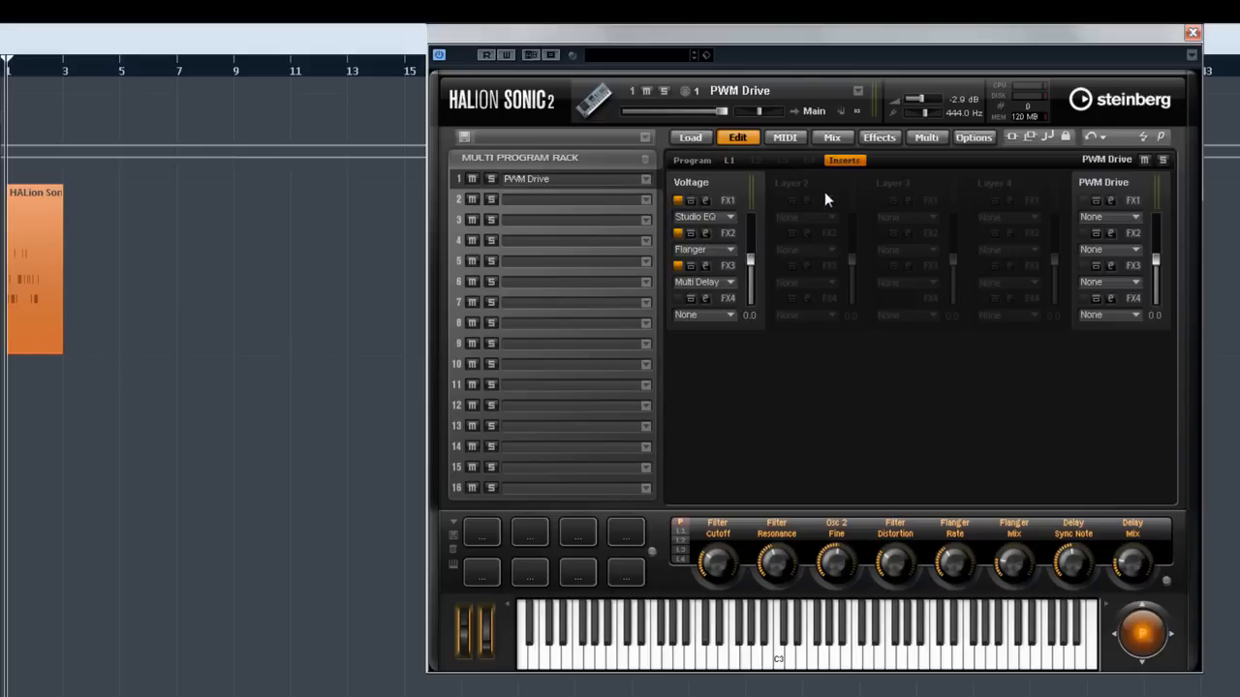
left_click(705, 234)
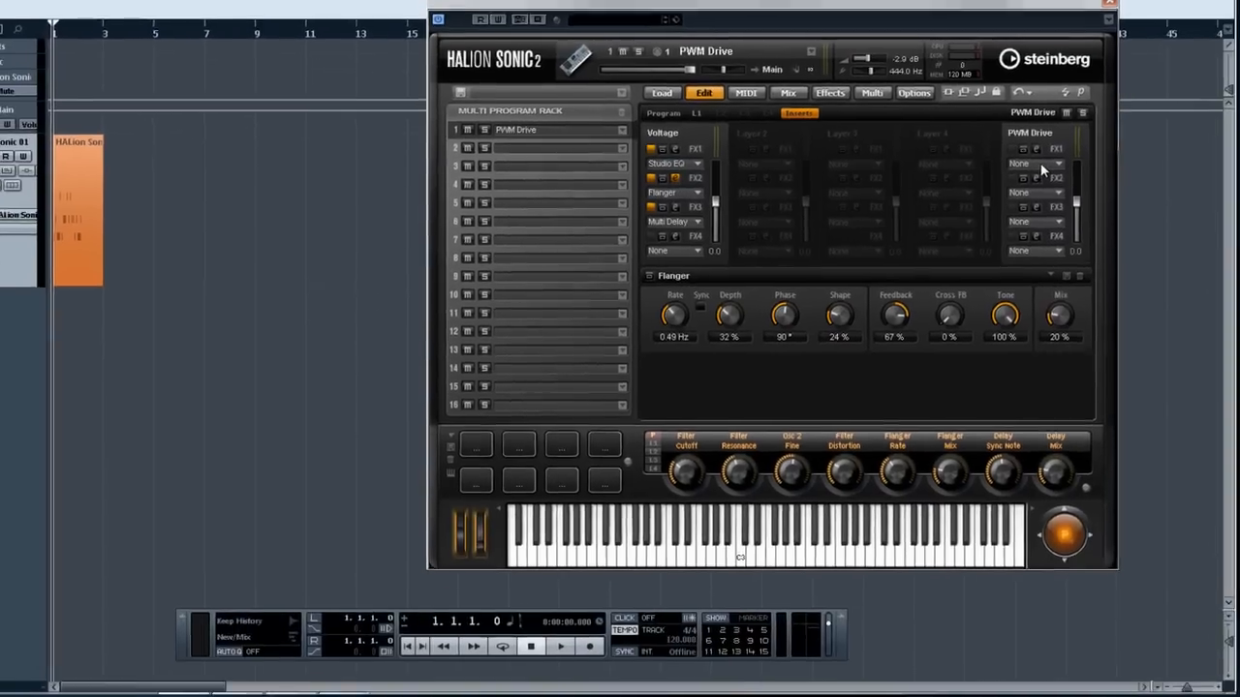
left_click(1091, 281)
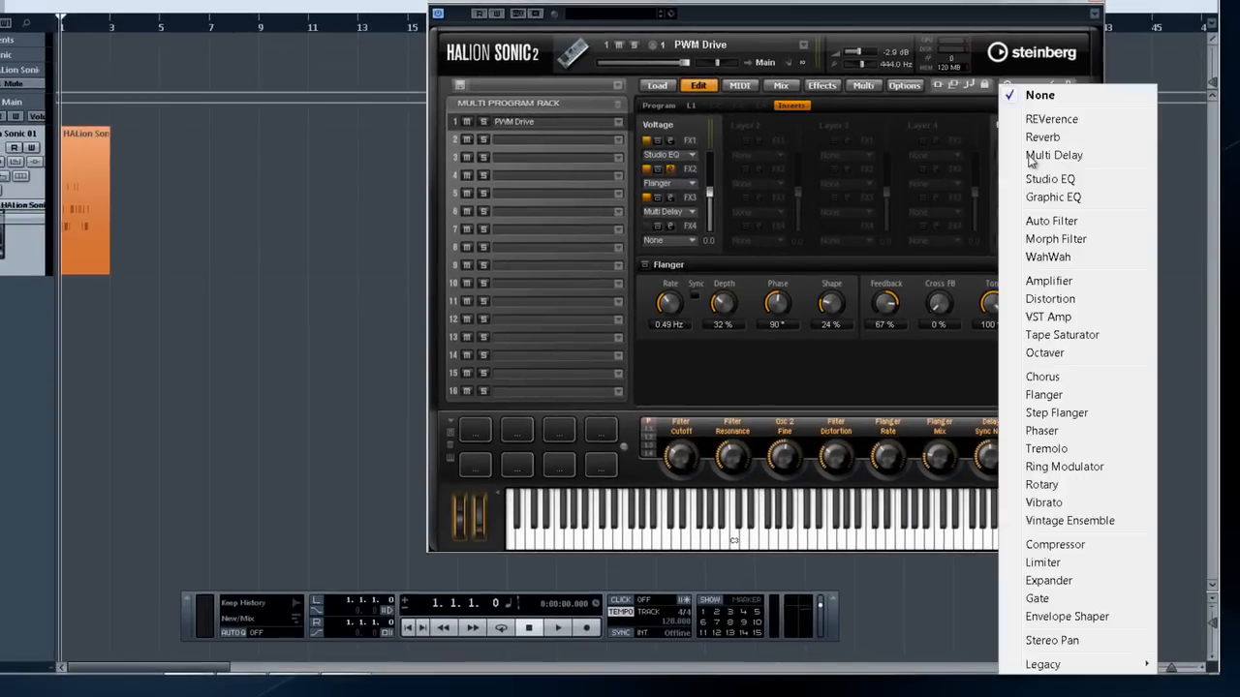
left_click(1031, 156)
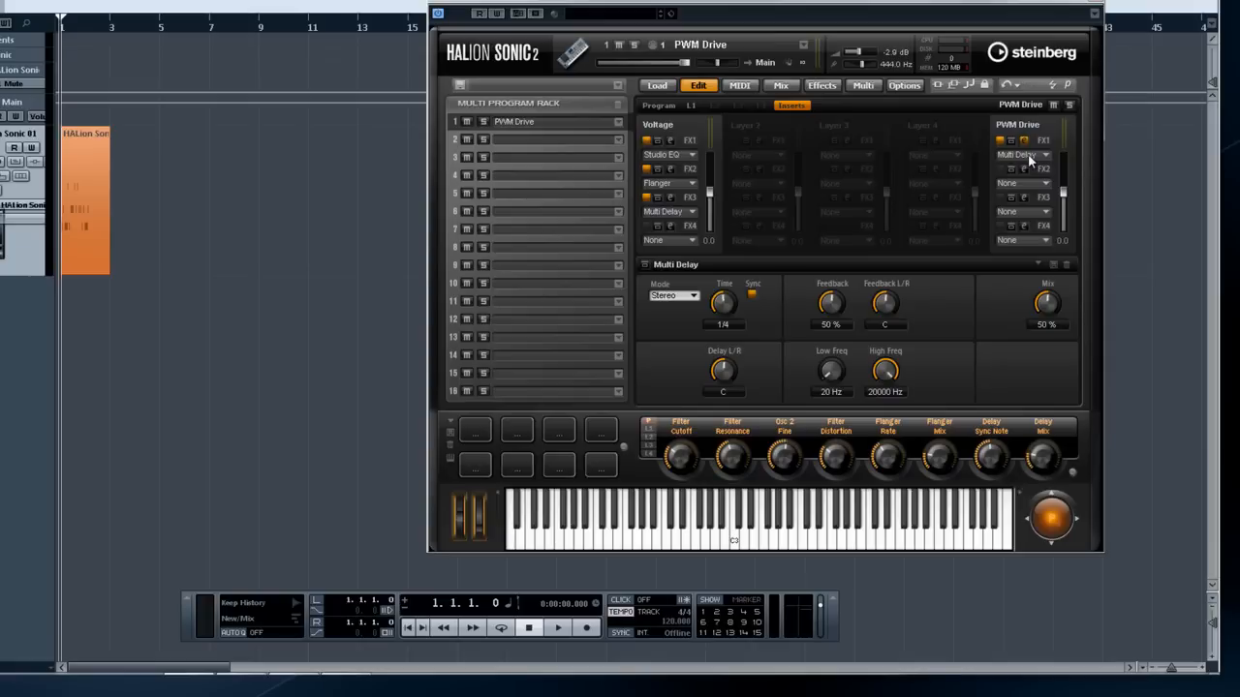
Transpose PWM Drive in slot 1 by -24 with a low key of G#2, and lower slot 2's high key limit.
left_click(739, 85)
left_click_drag(736, 175, 736, 171)
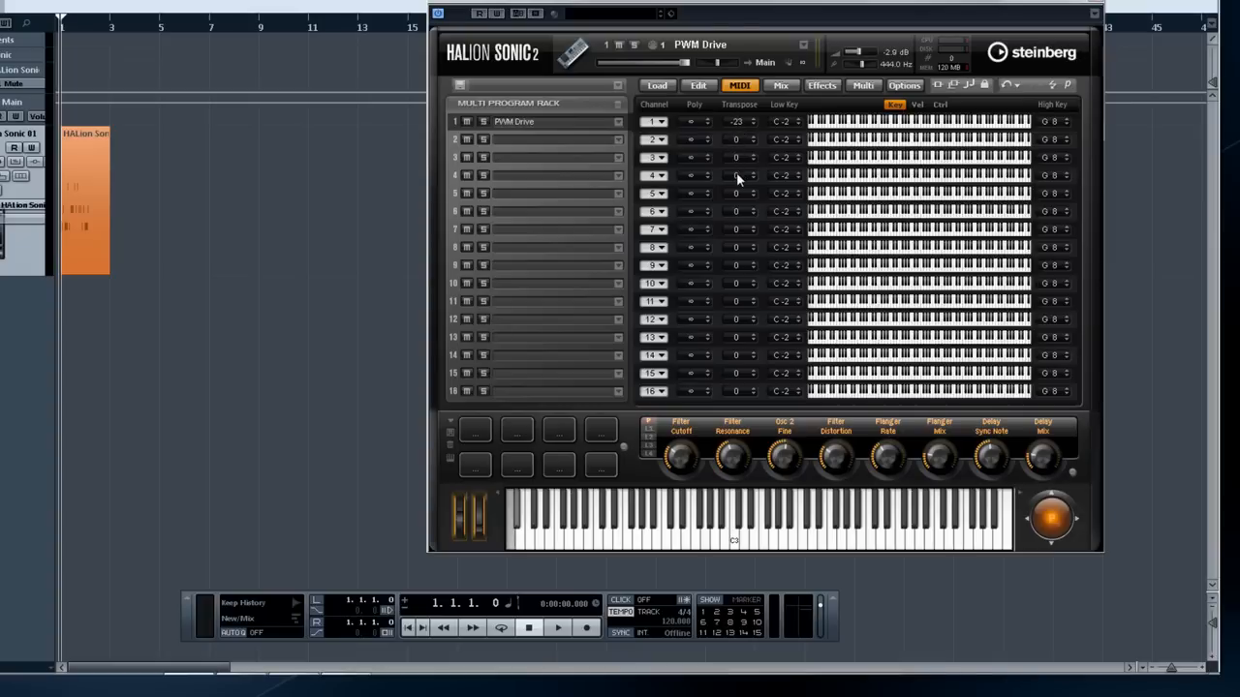
left_click_drag(812, 121, 908, 126)
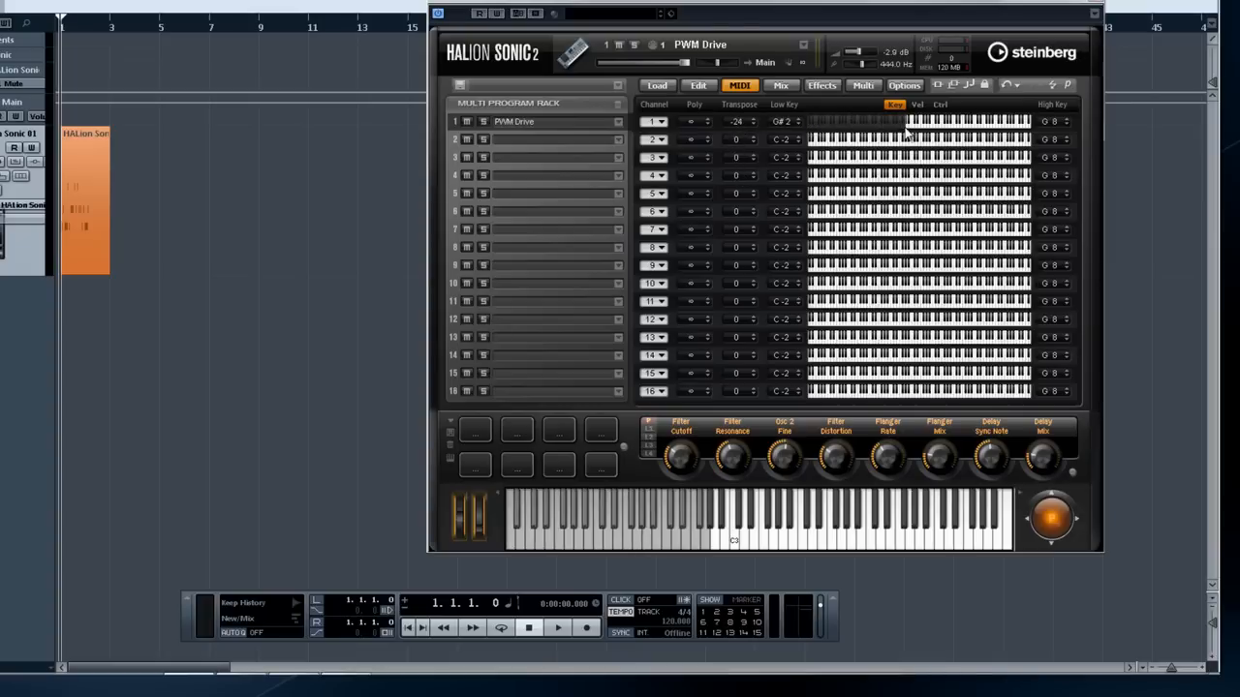
left_click_drag(1030, 140, 908, 141)
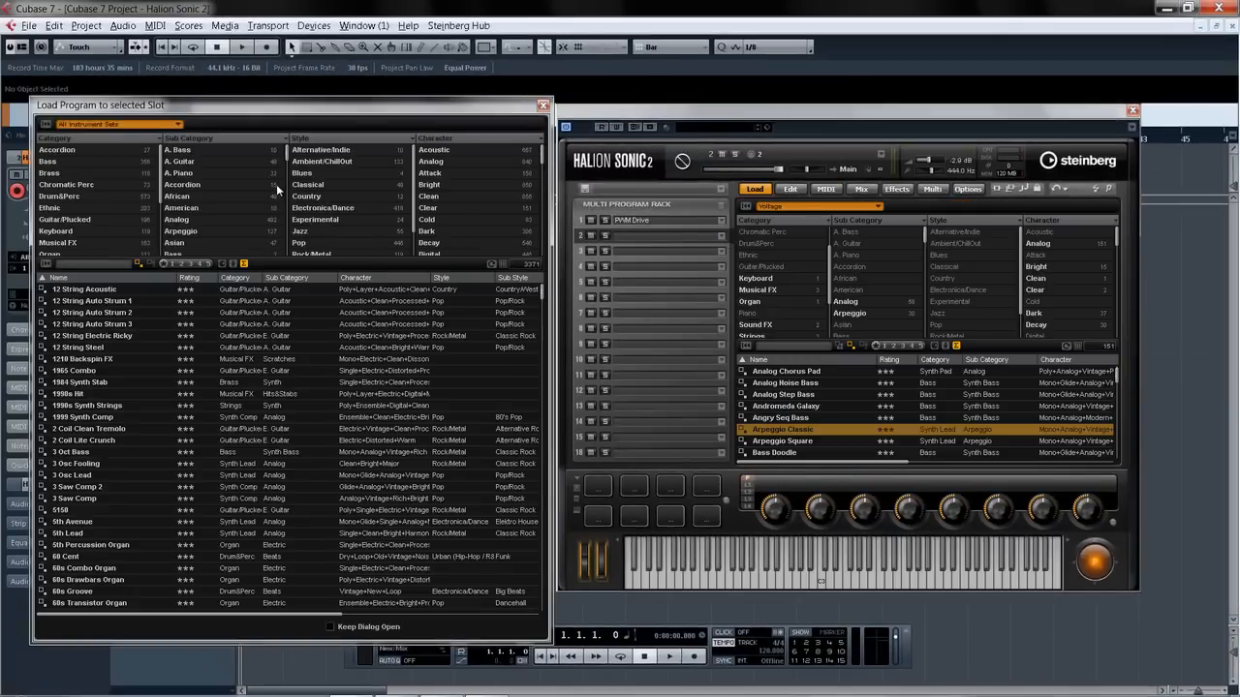
Load [GM 001] Acoustic Grand Piano from the A. Piano sub category into slot 2.
left_click(267, 174)
double_click(101, 293)
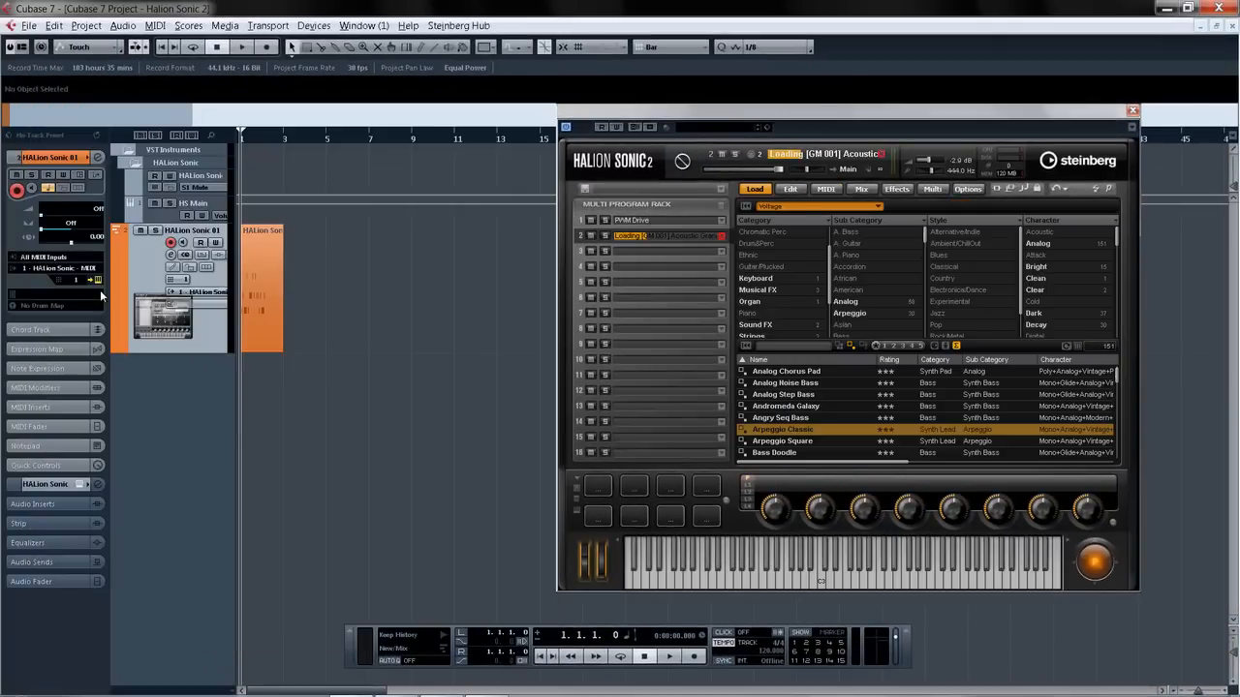
Set the velocity range of slot 1 to 22–103 and the high velocity of slot 2 to 31.
left_click(834, 190)
left_click(978, 205)
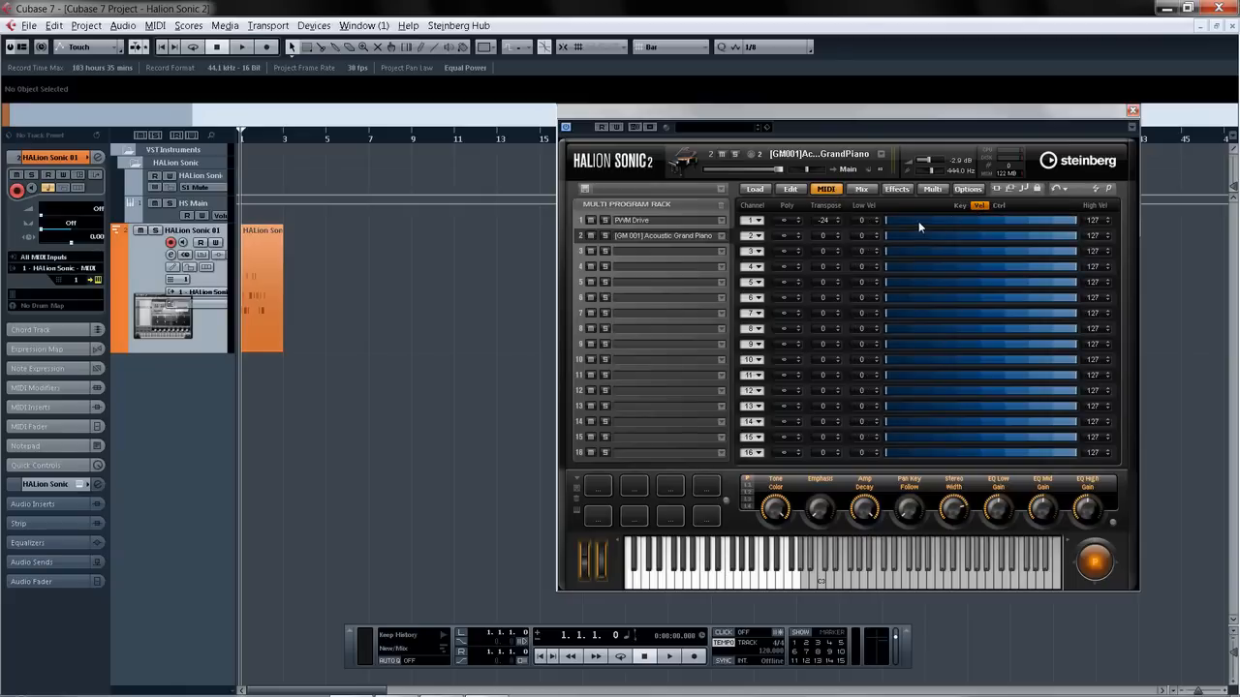
left_click_drag(894, 221, 945, 221)
left_click_drag(1077, 239, 934, 243)
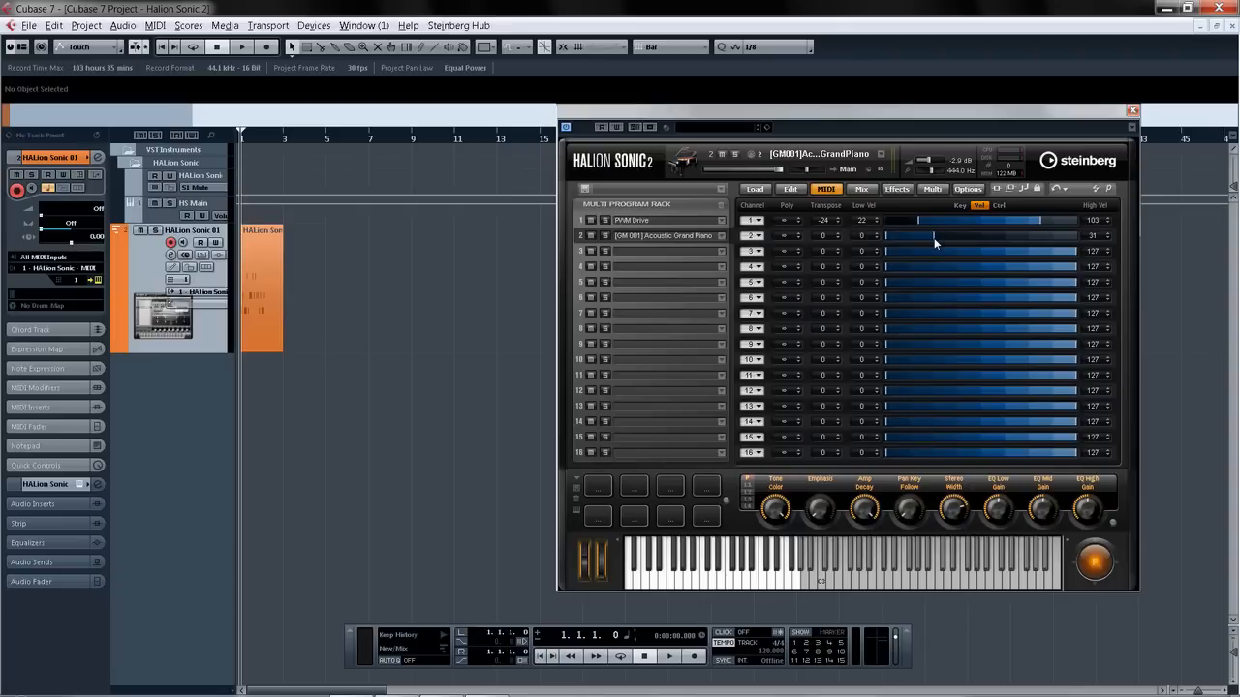
Route PWM Drive to Out 3 and the Acoustic Grand Piano to Out 4 in the slot mixer.
left_click(861, 189)
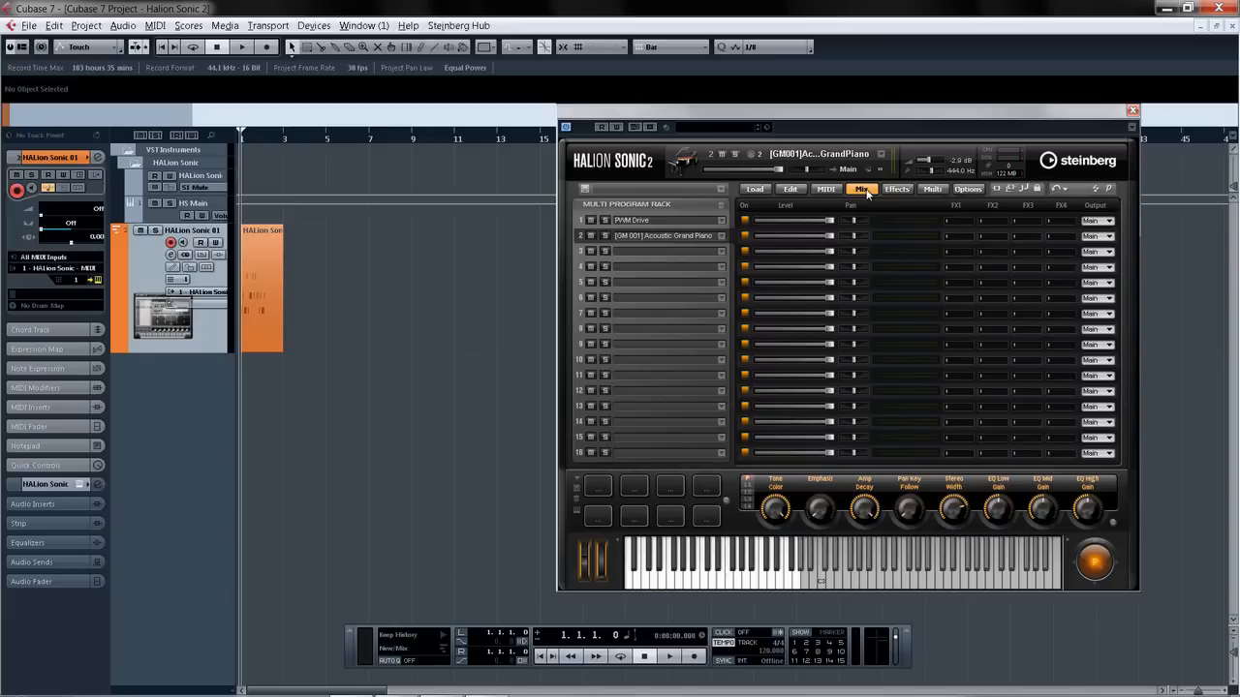
left_click(1092, 222)
left_click(1095, 278)
left_click(1098, 236)
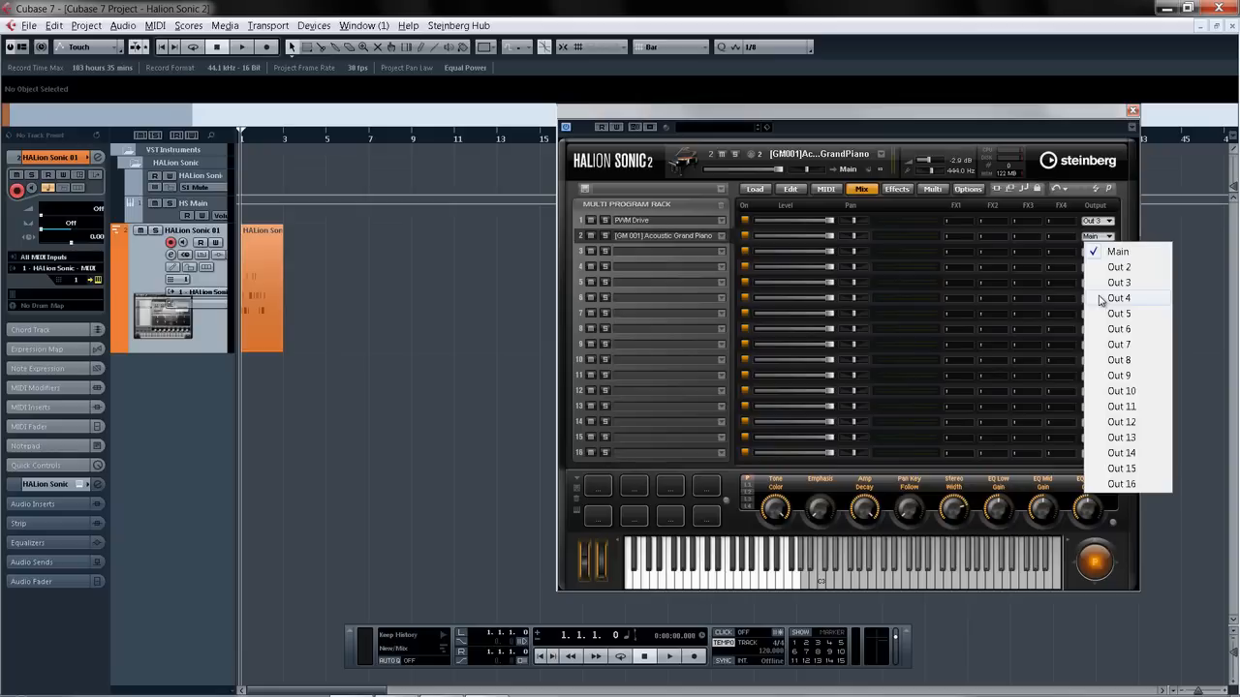
left_click(1104, 298)
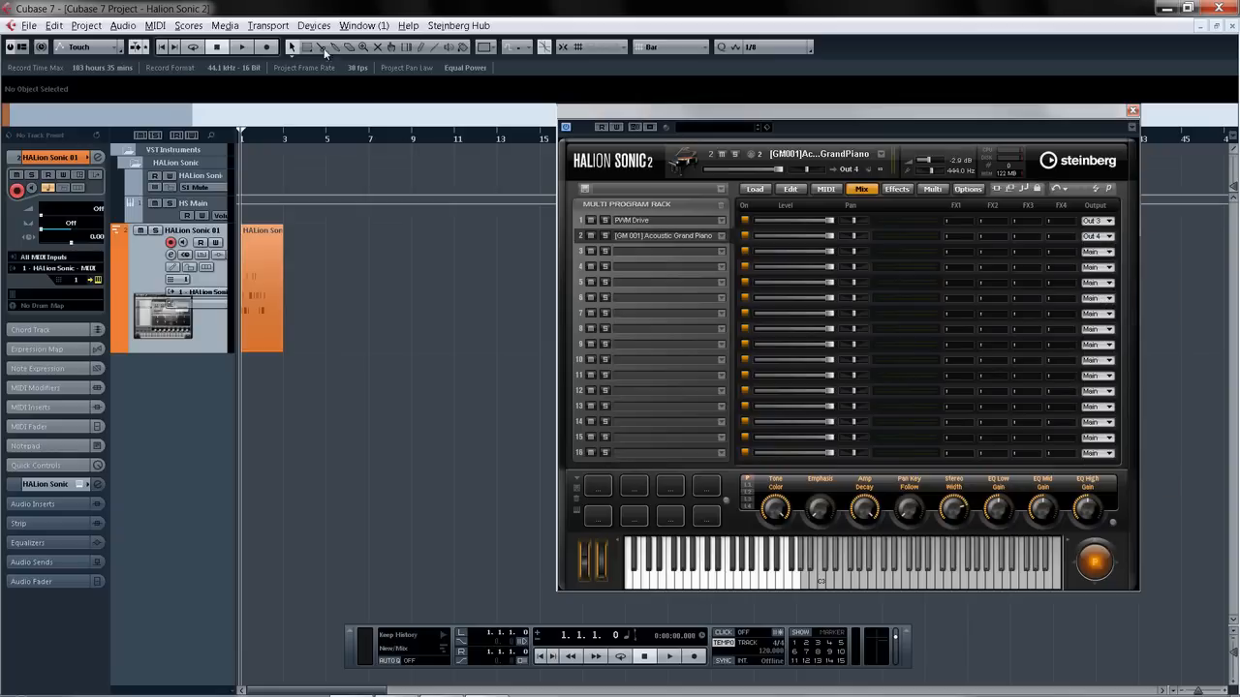
Activate all HALion Sonic outputs in Cubase's VST Instruments rack.
left_click(313, 26)
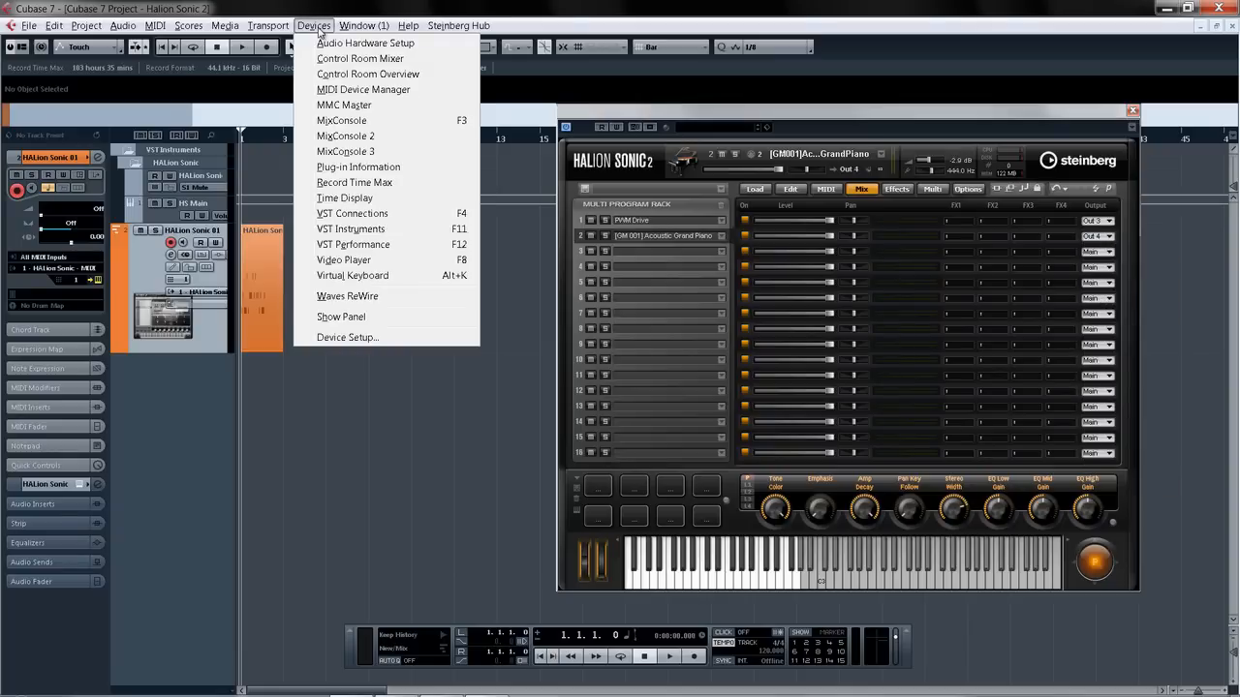
left_click(329, 229)
left_click(349, 235)
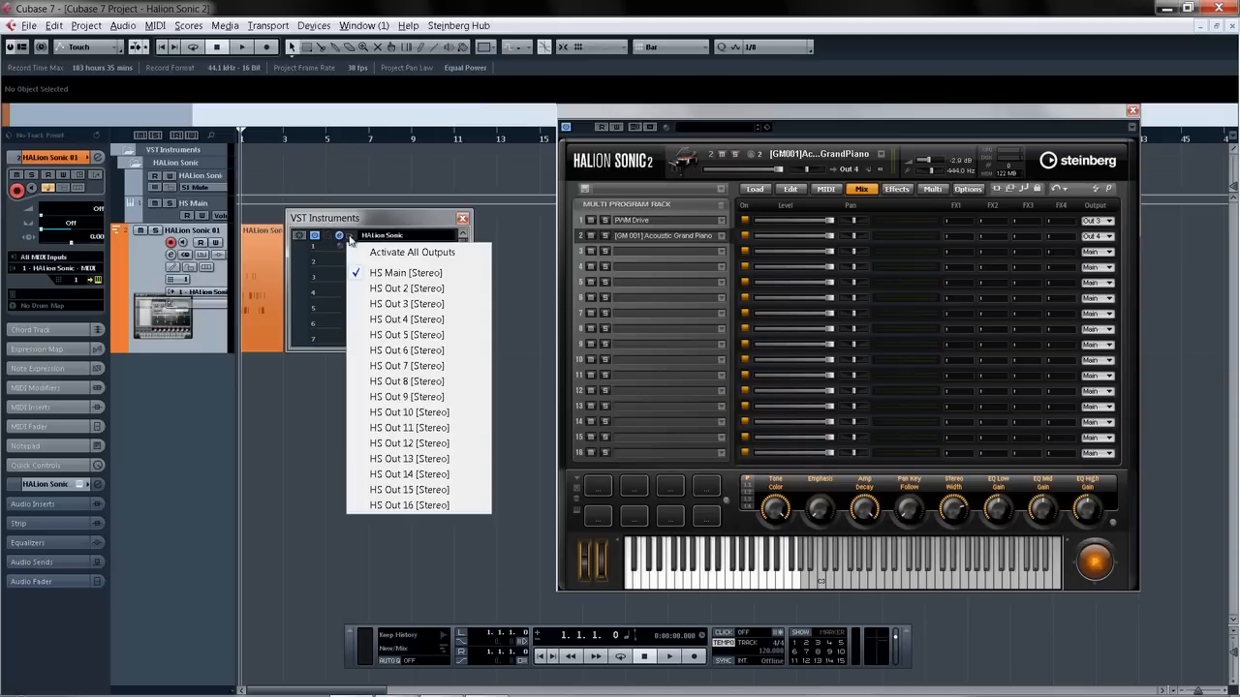
left_click(452, 254)
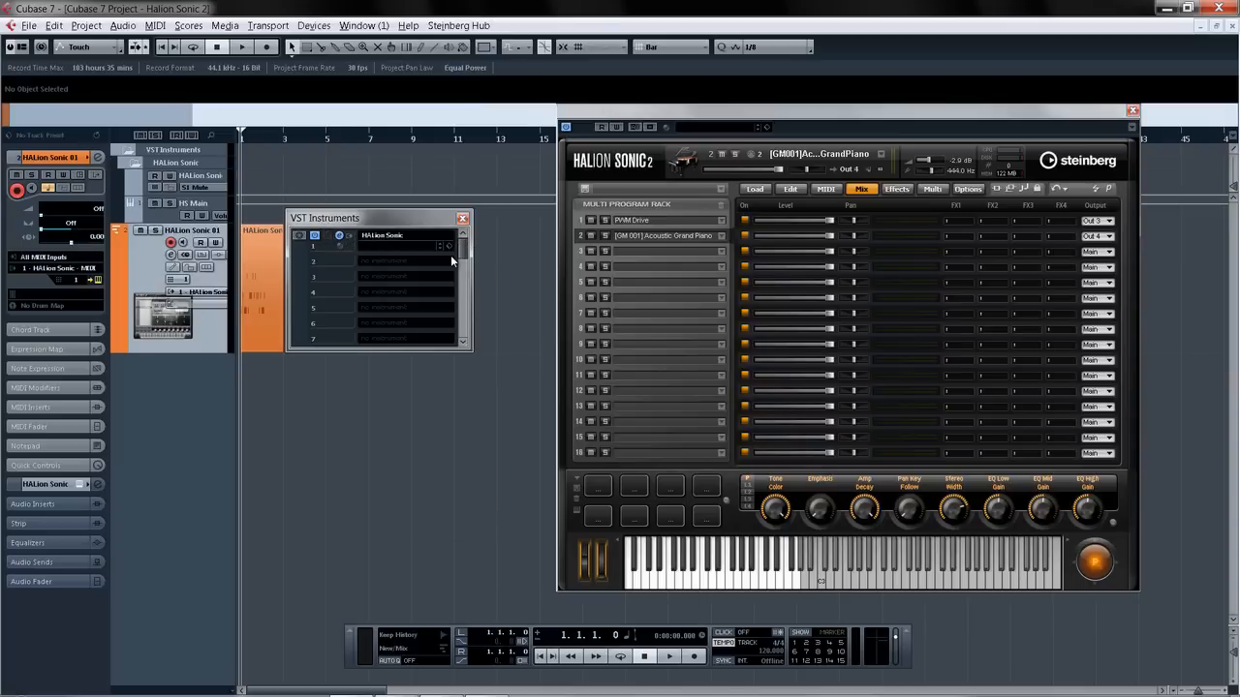
Add Multi Delay as the first effect of AUX FX 1 and Morph Filter as the first effect of AUX FX 2.
left_click(887, 189)
left_click(760, 249)
left_click(860, 250)
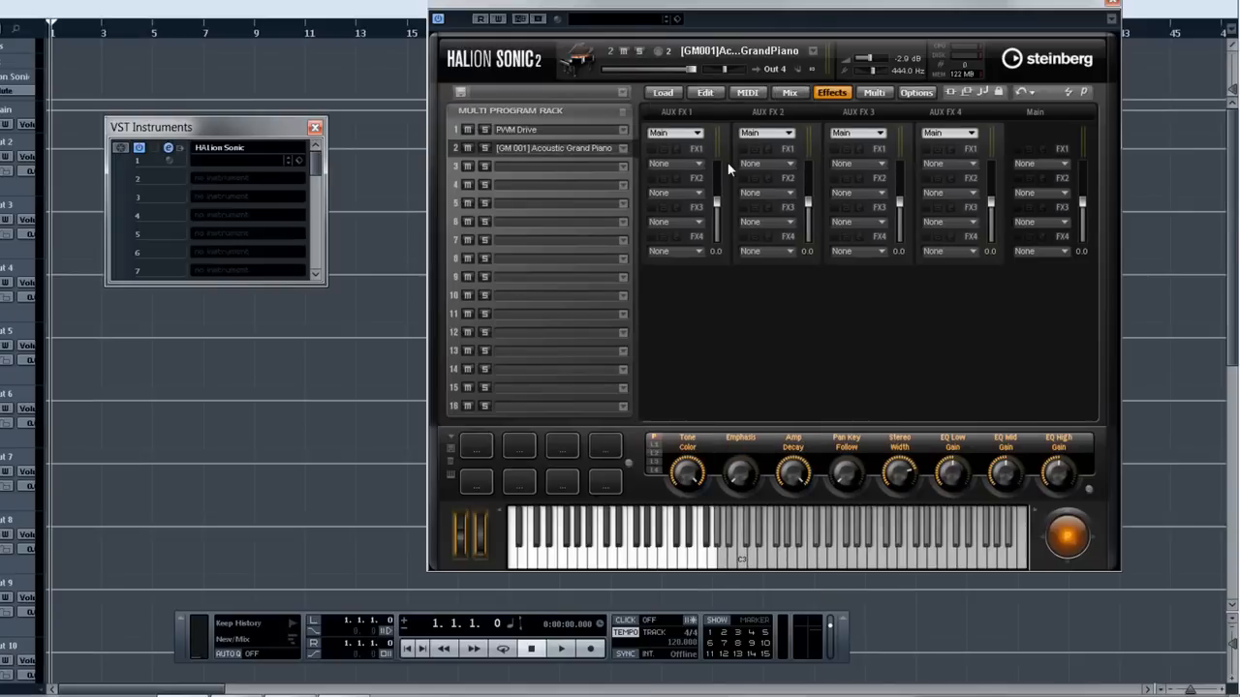
left_click(787, 164)
left_click(796, 250)
Fill the first three AUX FX 3 slots with Reverb, Studio EQ and Auto Filter, in that order.
left_click(879, 239)
left_click(883, 234)
left_click(872, 191)
left_click(883, 189)
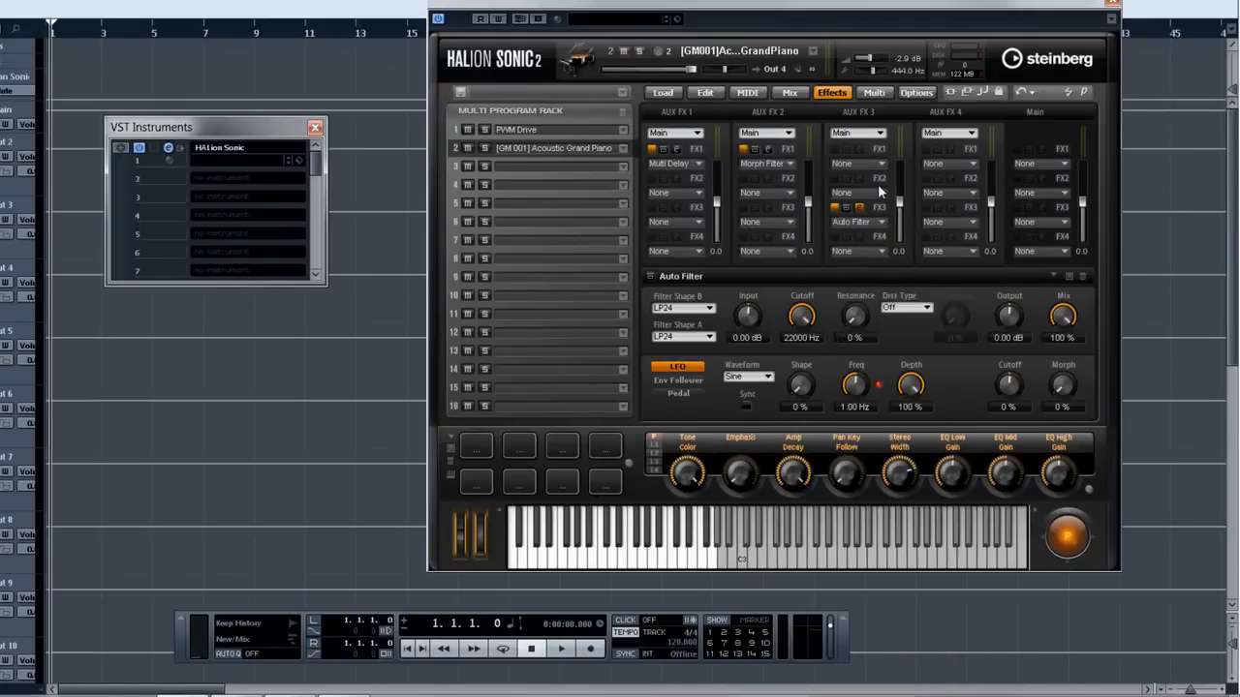
left_click(880, 164)
left_click(878, 146)
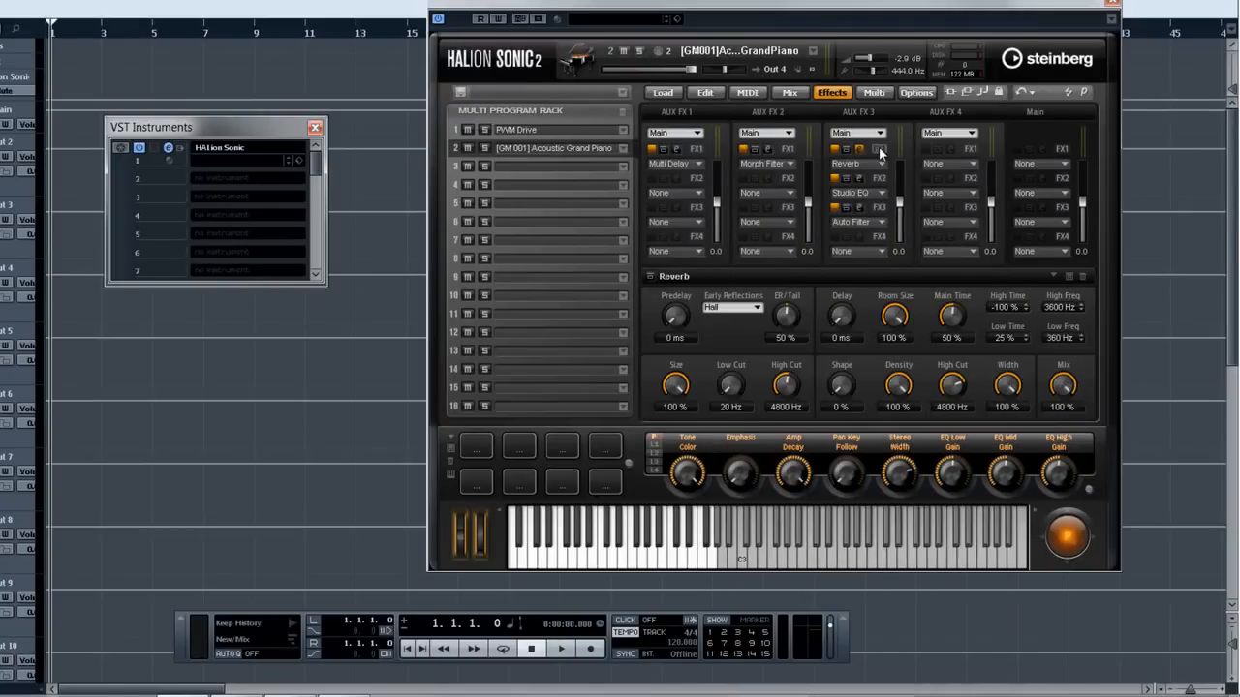
Shape the AUX FX 3 Studio EQ with band 2 at about 12 dB, 1583 Hz and the low band at about -10.9 dB, 143 Hz.
left_click(858, 179)
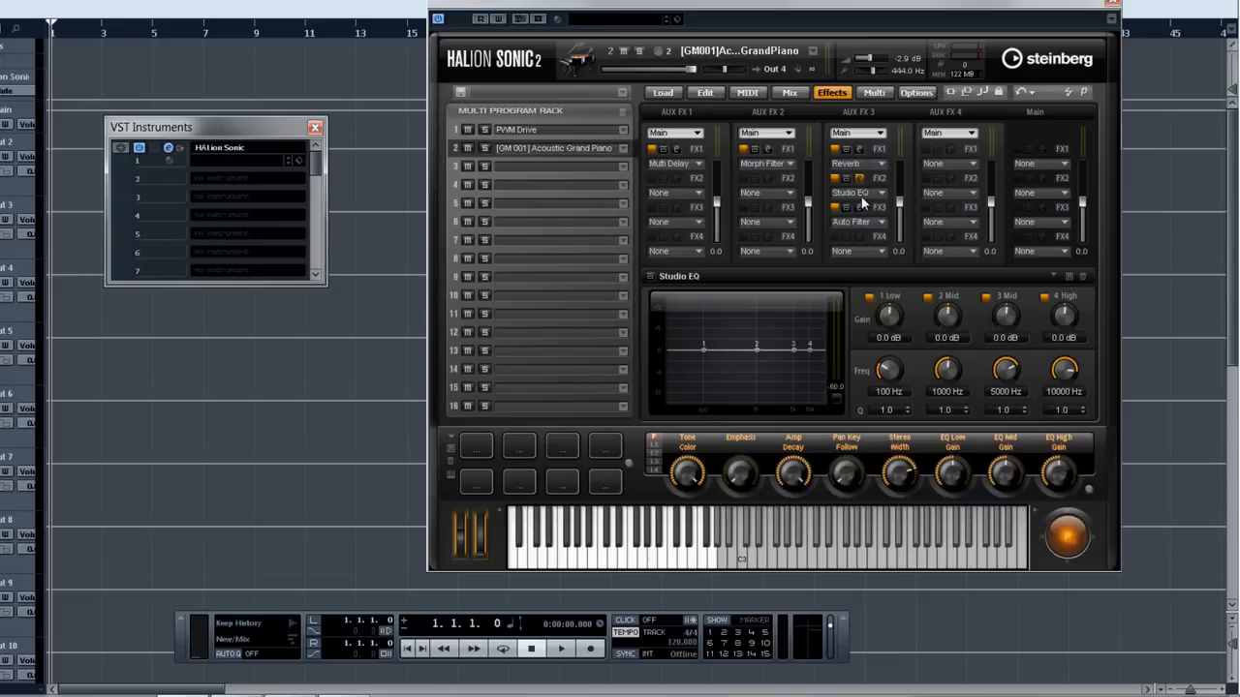
left_click(859, 208)
left_click(858, 178)
left_click_drag(758, 347, 768, 312)
left_click_drag(703, 347, 712, 388)
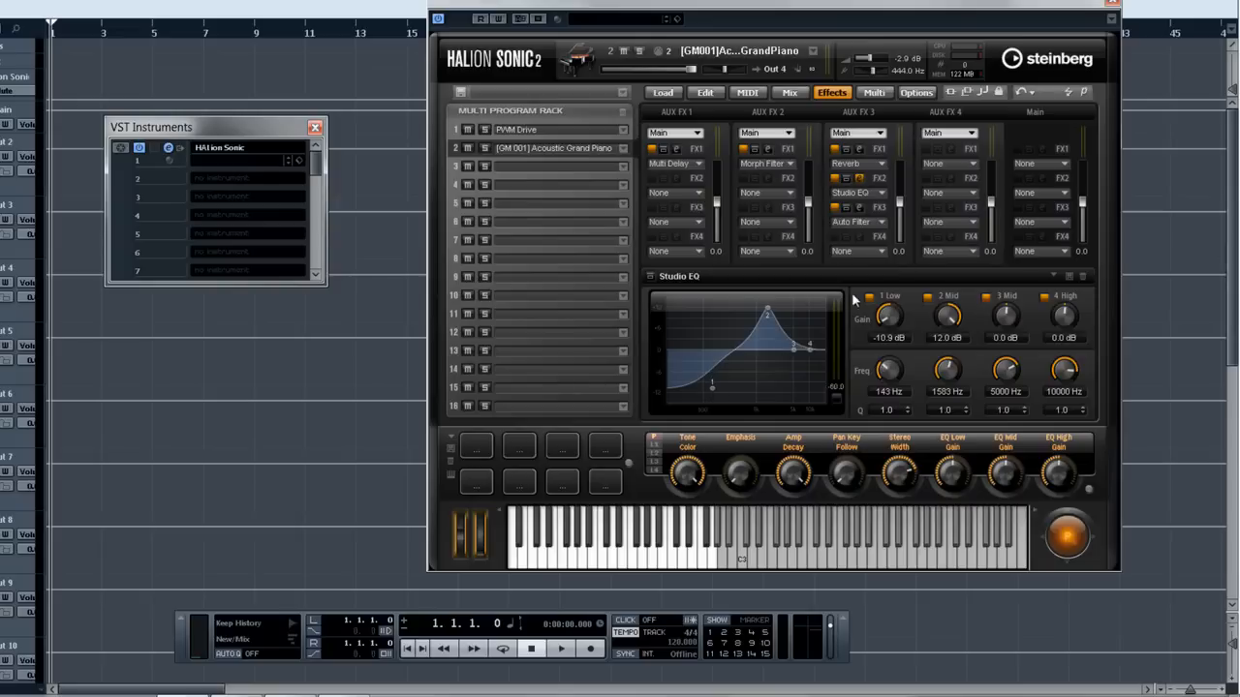
Add Reverb to the first Main effect slot, and route AUX FX 4 to Out 2 and AUX FX 3 to Out 3.
left_click(1056, 165)
left_click(1056, 145)
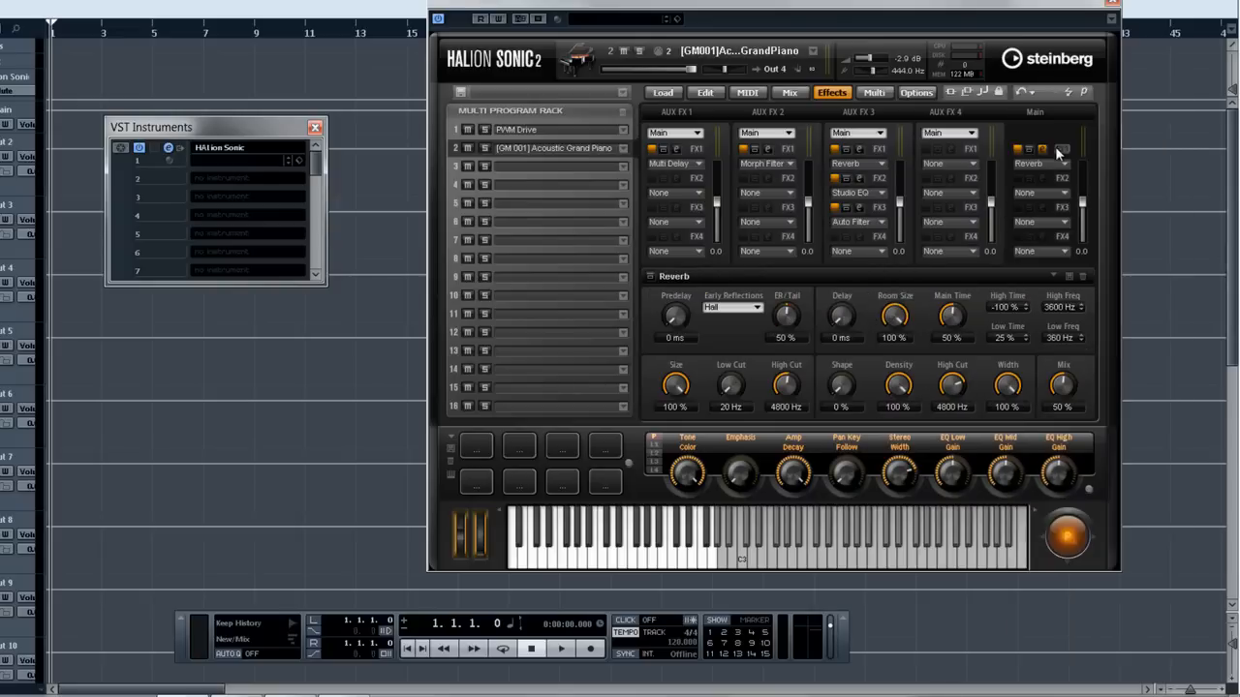
left_click(952, 133)
left_click(964, 166)
left_click(876, 133)
left_click(874, 186)
Look through the effect types offered for the fourth AUX FX 3 slot, including the Legacy group.
left_click(884, 255)
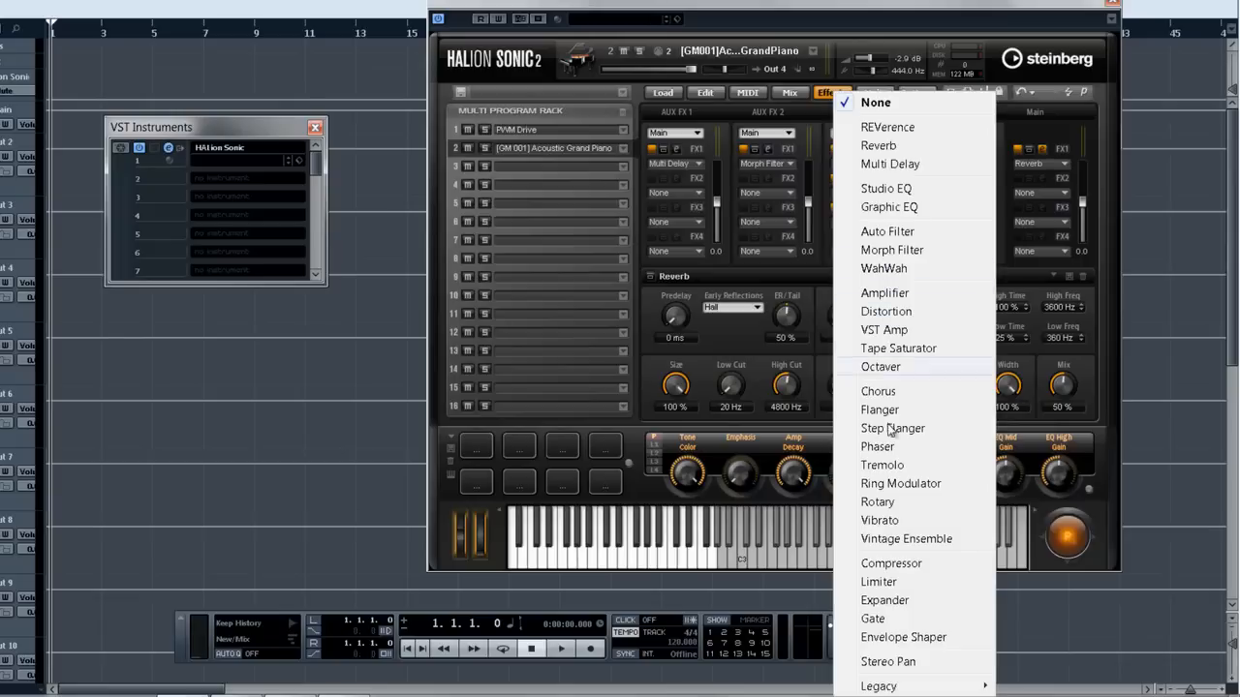
mouse_move(883, 687)
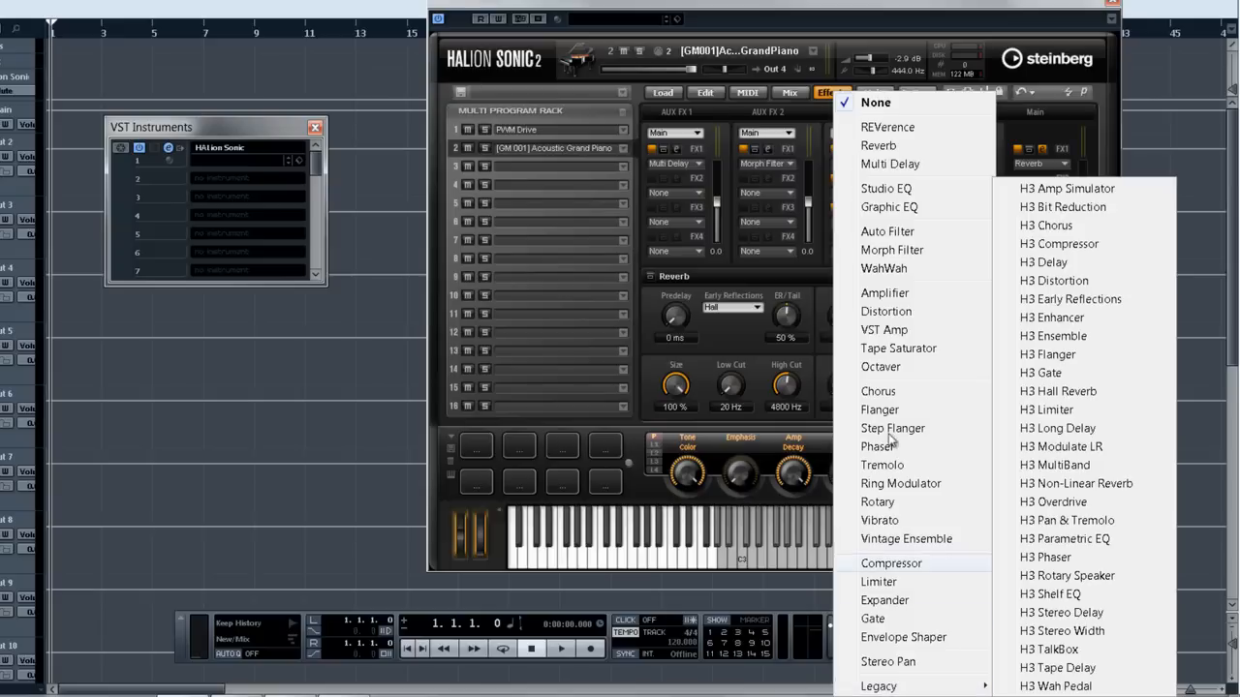
left_click(826, 94)
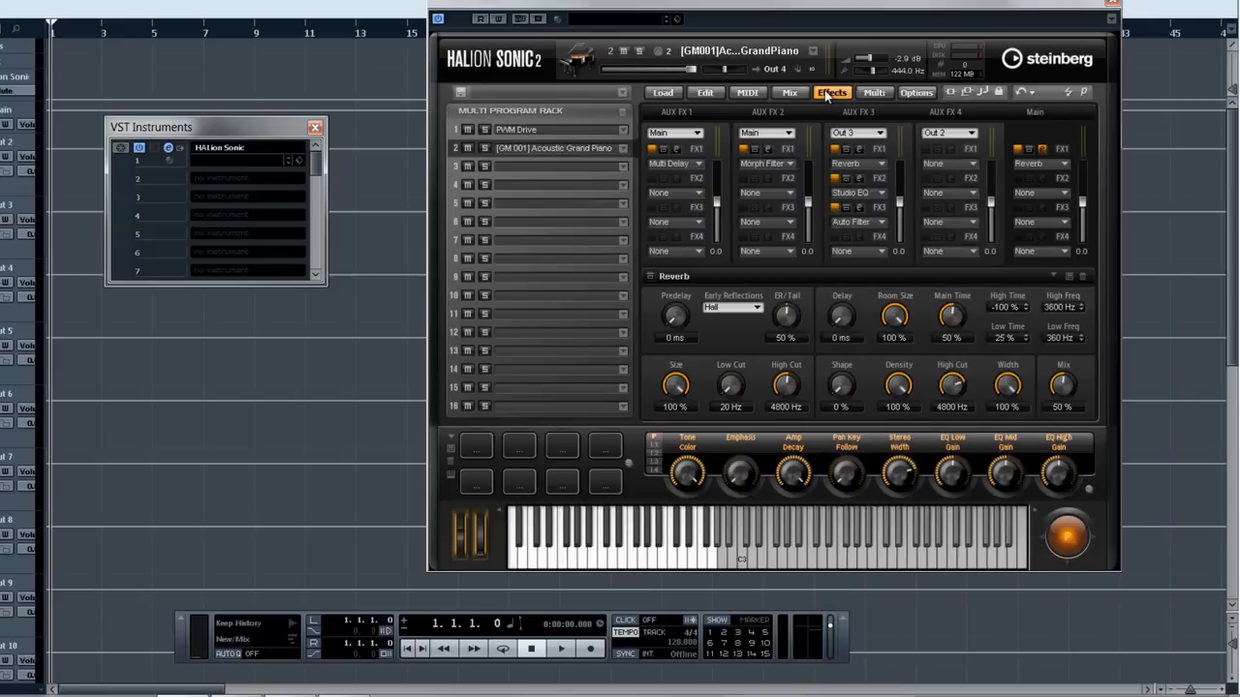
Adjust the plug-in's Max CPU limit and toggle Osc ECO Mode in the performance options, and turn on Show Tooltips.
left_click(872, 93)
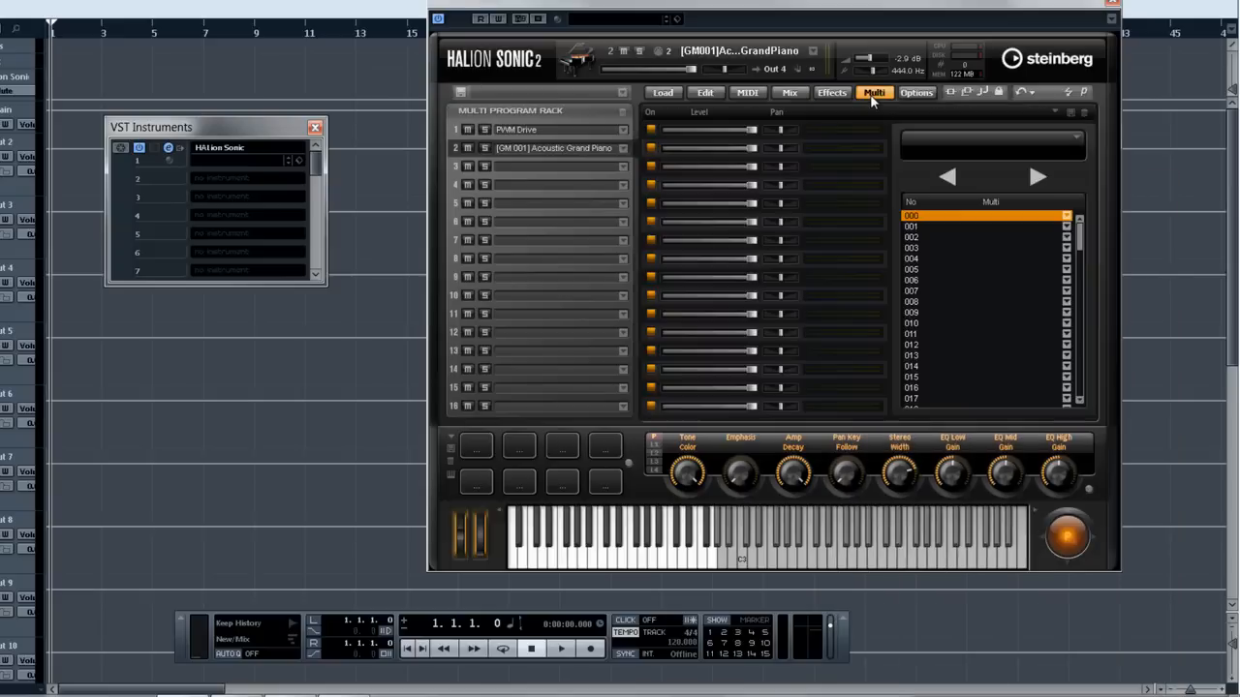
left_click(911, 96)
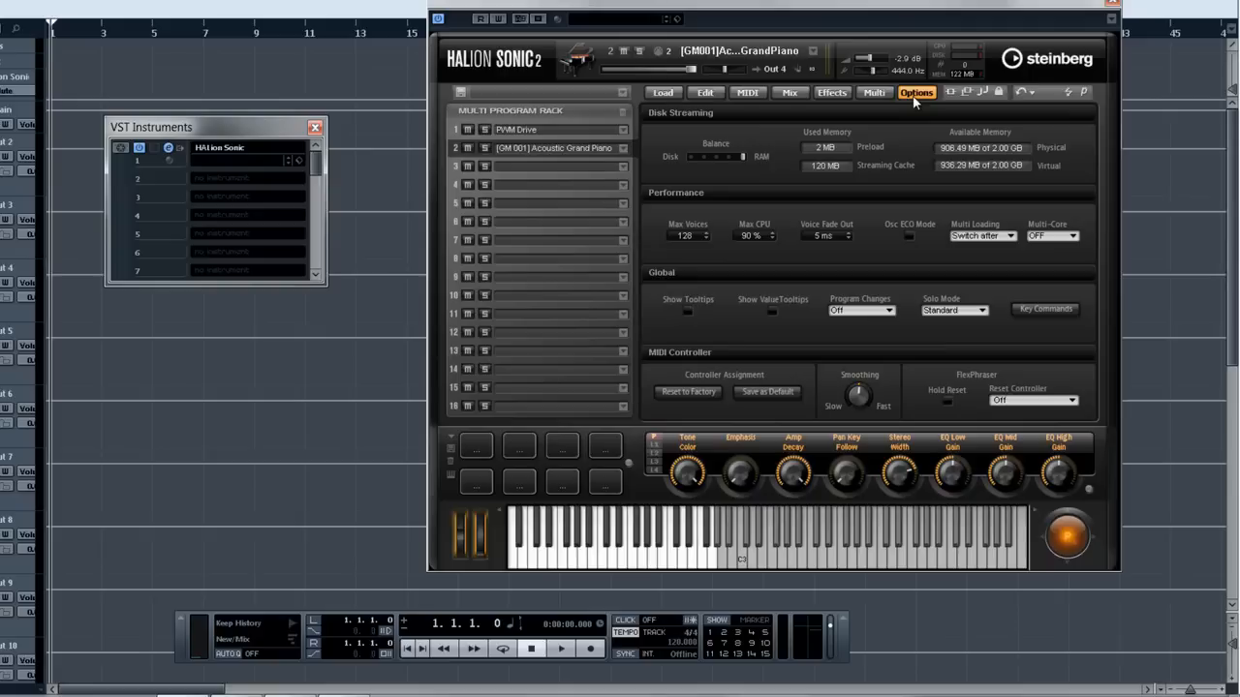
scroll(693, 237, "down", 3)
left_click_drag(695, 286, 700, 309)
left_click_drag(754, 236, 754, 225)
left_click(910, 236)
left_click(687, 311)
Set slot 1's mix level to about -7.5 dB and toggle the global bypasses for insert effects, AUX effects and FlexPhraser.
left_click(782, 95)
left_click_drag(752, 131, 725, 135)
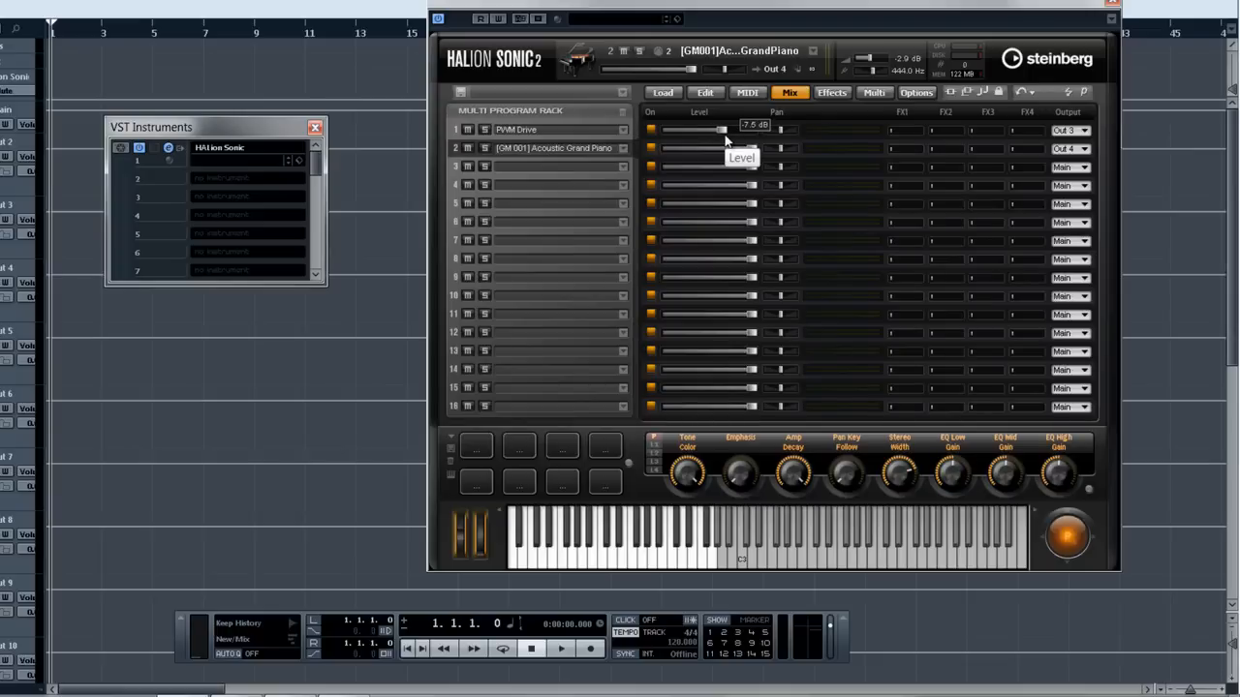
left_click(964, 96)
left_click(983, 93)
left_click(998, 94)
Undo the edits back through the AUX FX 3 routing to Out 3 using the undo history, and open the redo history.
left_click(1032, 94)
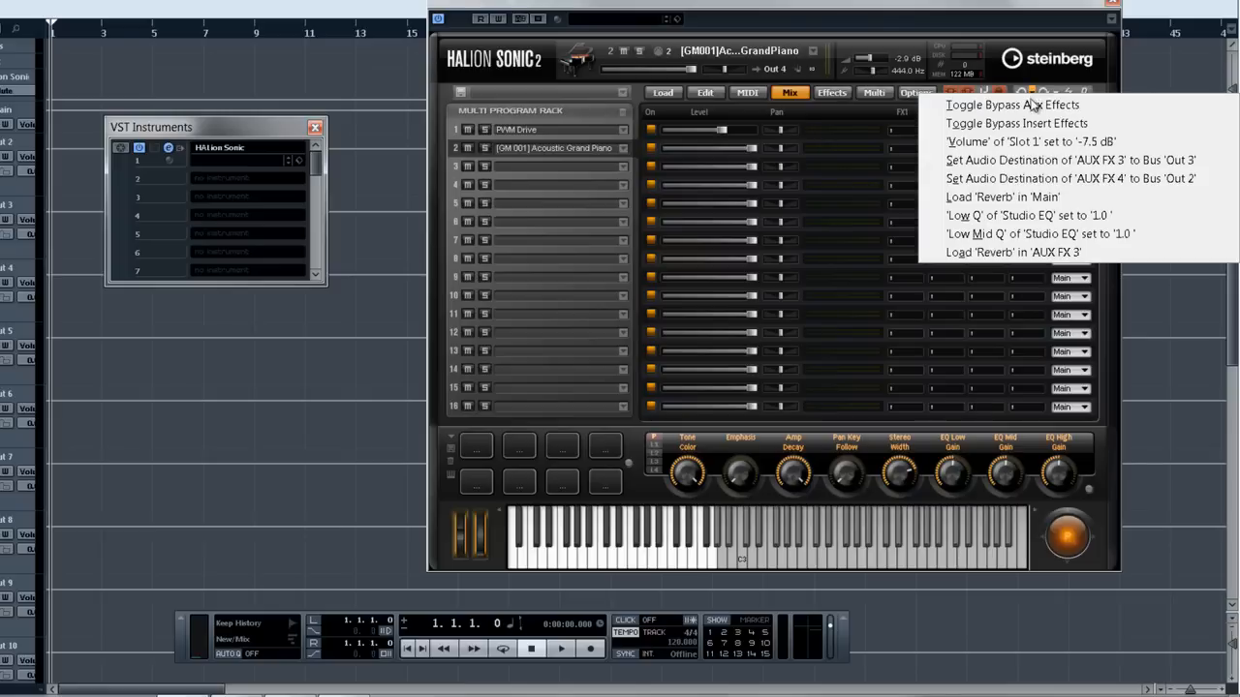
left_click(1027, 165)
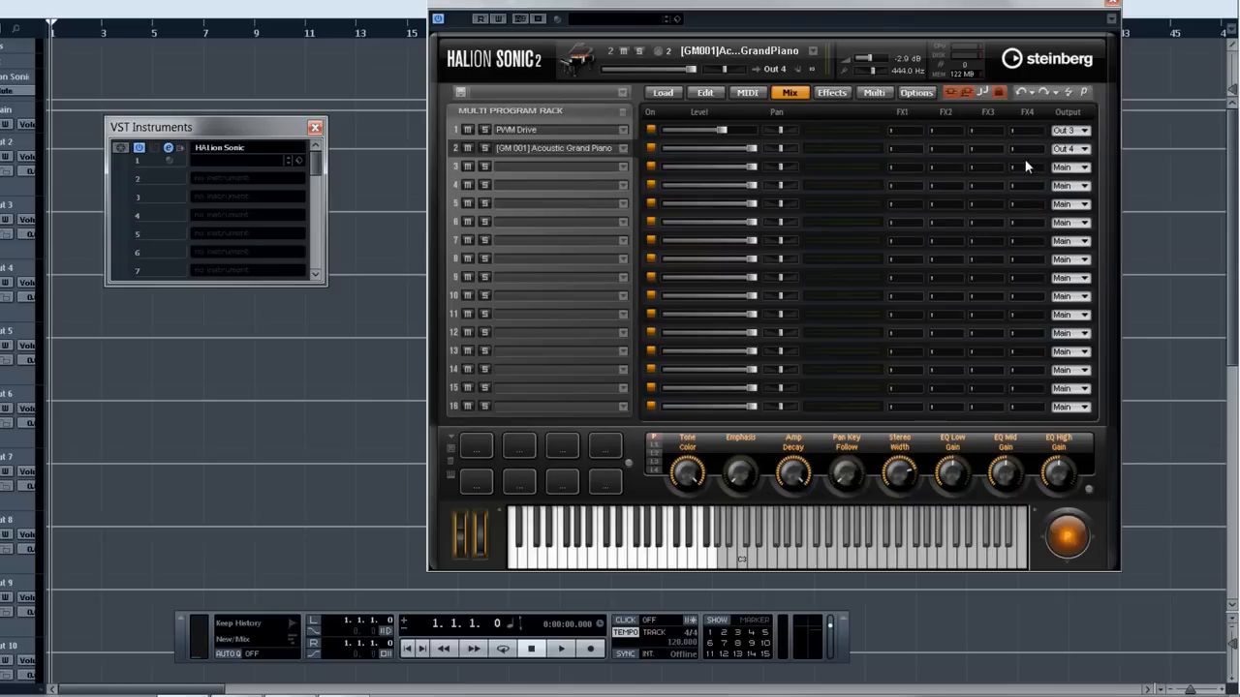
left_click(1055, 93)
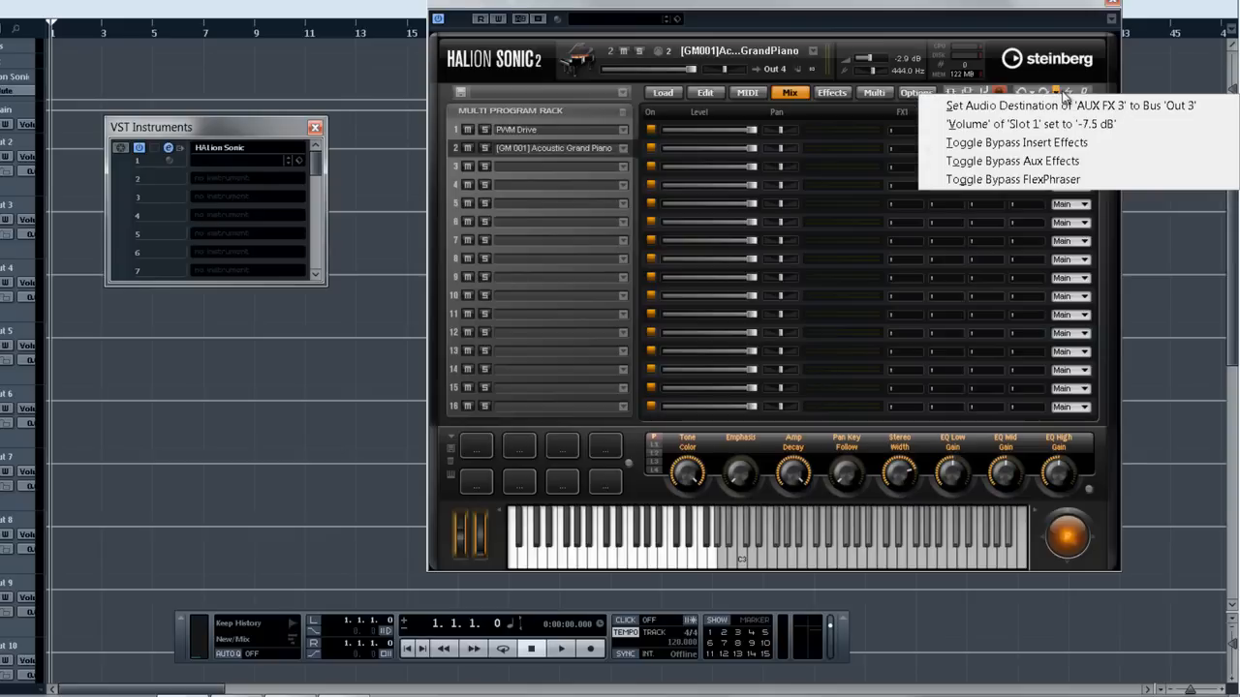
Trigger the MIDI reset and toggle the plug-in between its full editor view and the player view.
left_click(1066, 93)
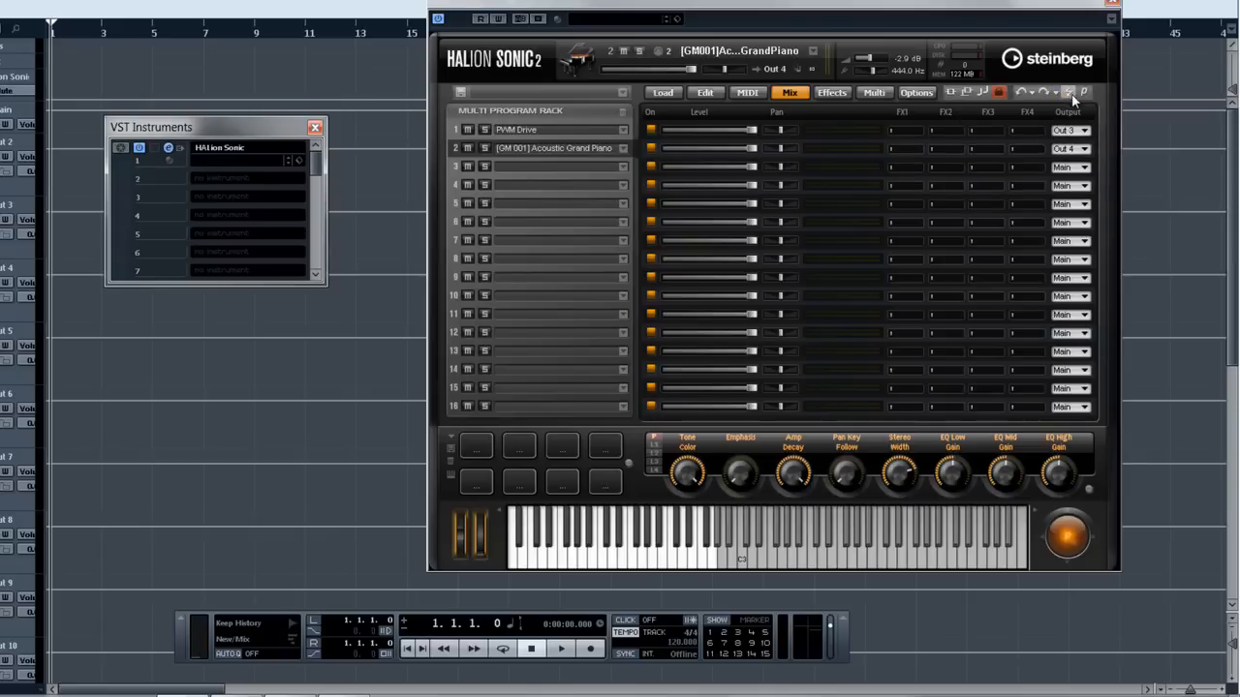
left_click(1081, 94)
left_click(1080, 94)
left_click(1078, 93)
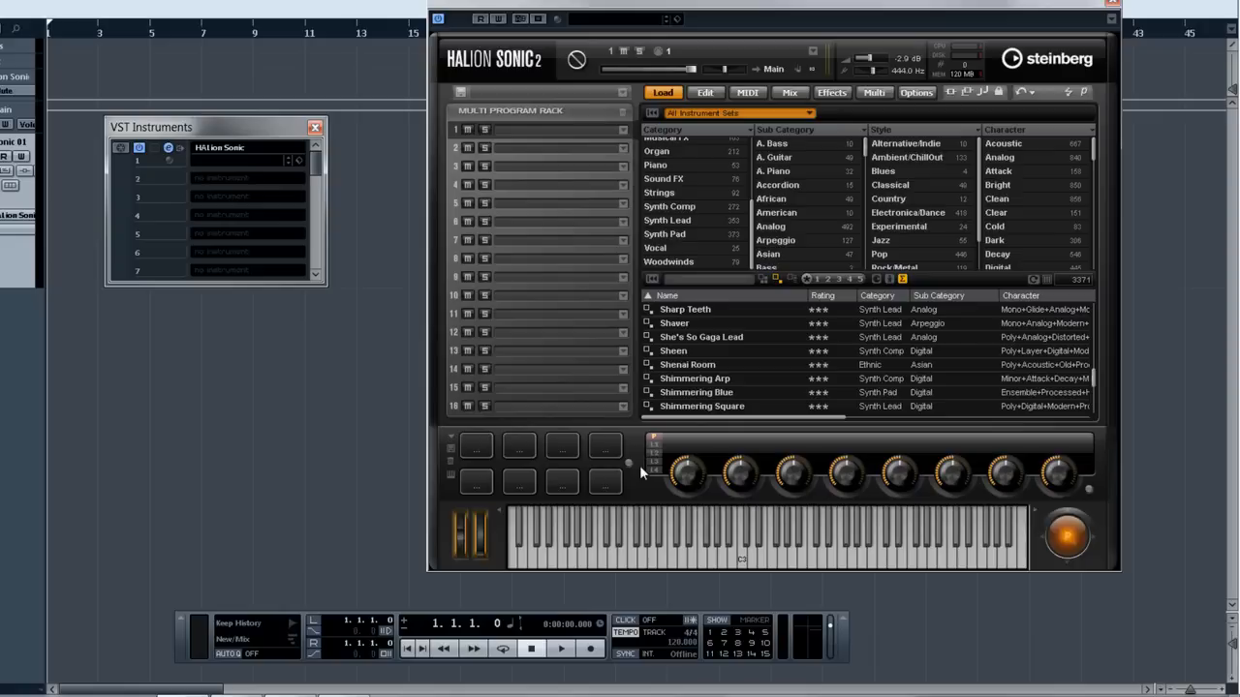
Search all instrument sets for "strawberry", load Strawberry Flutes into slot 1, and clear the search text.
left_click(667, 97)
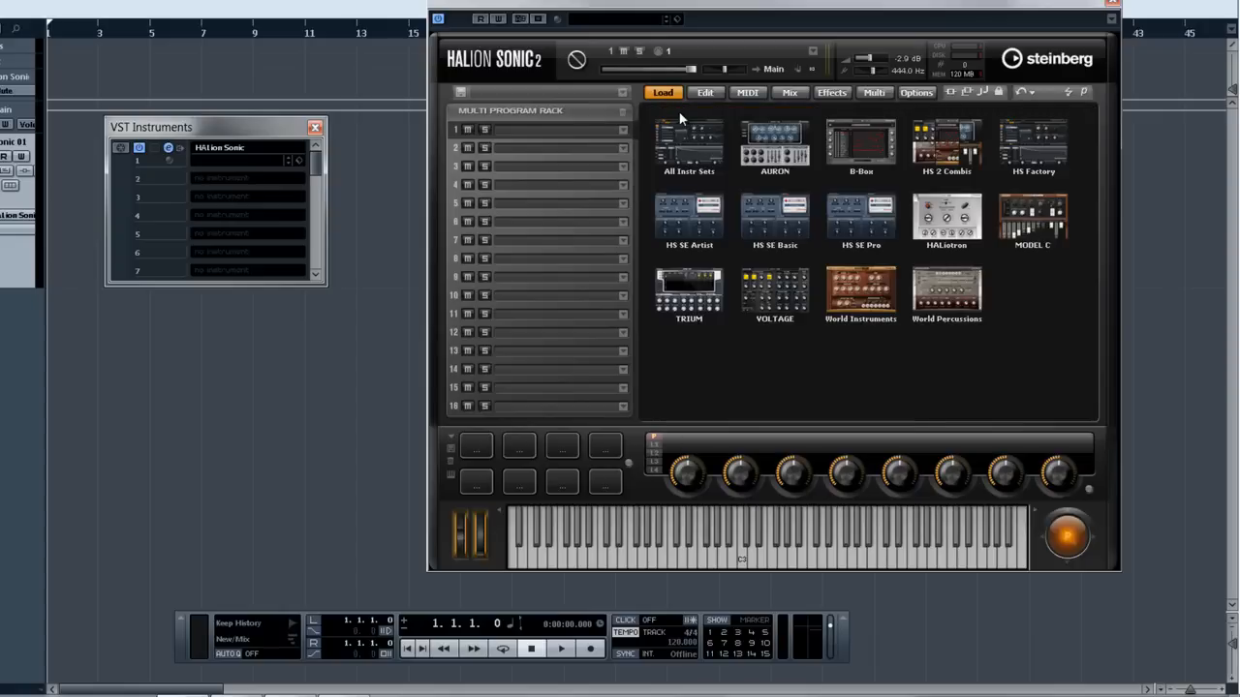
double_click(683, 139)
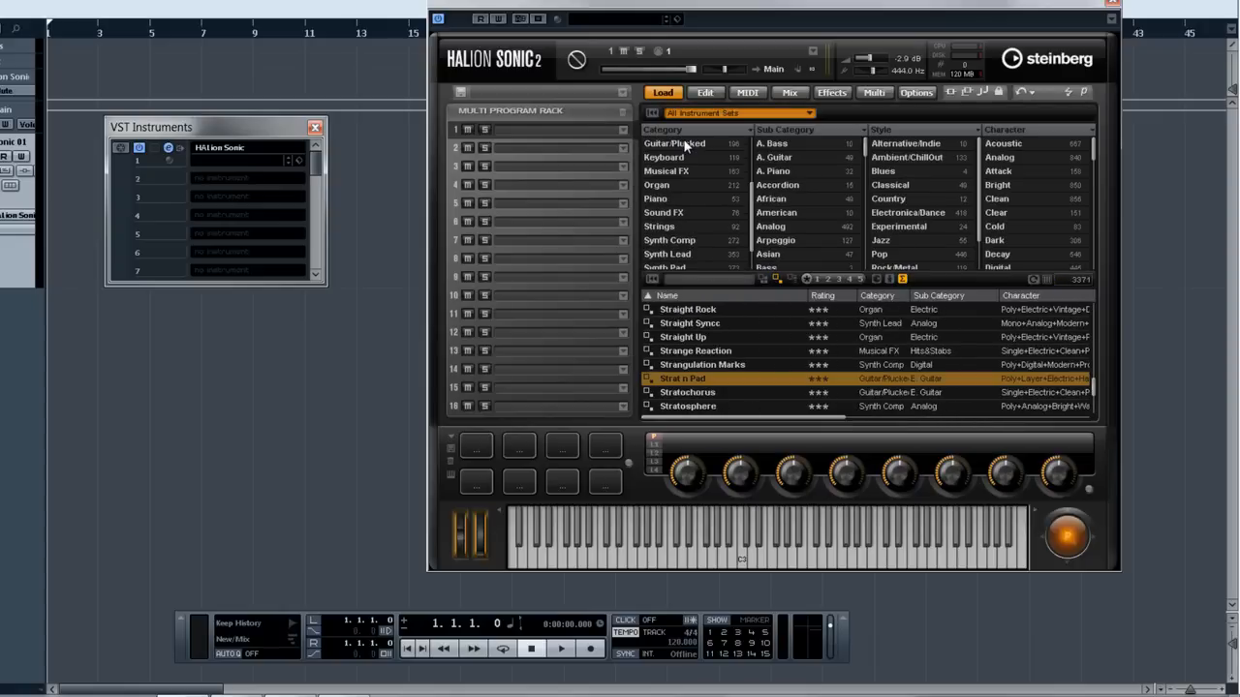
left_click(693, 279)
type("strat")
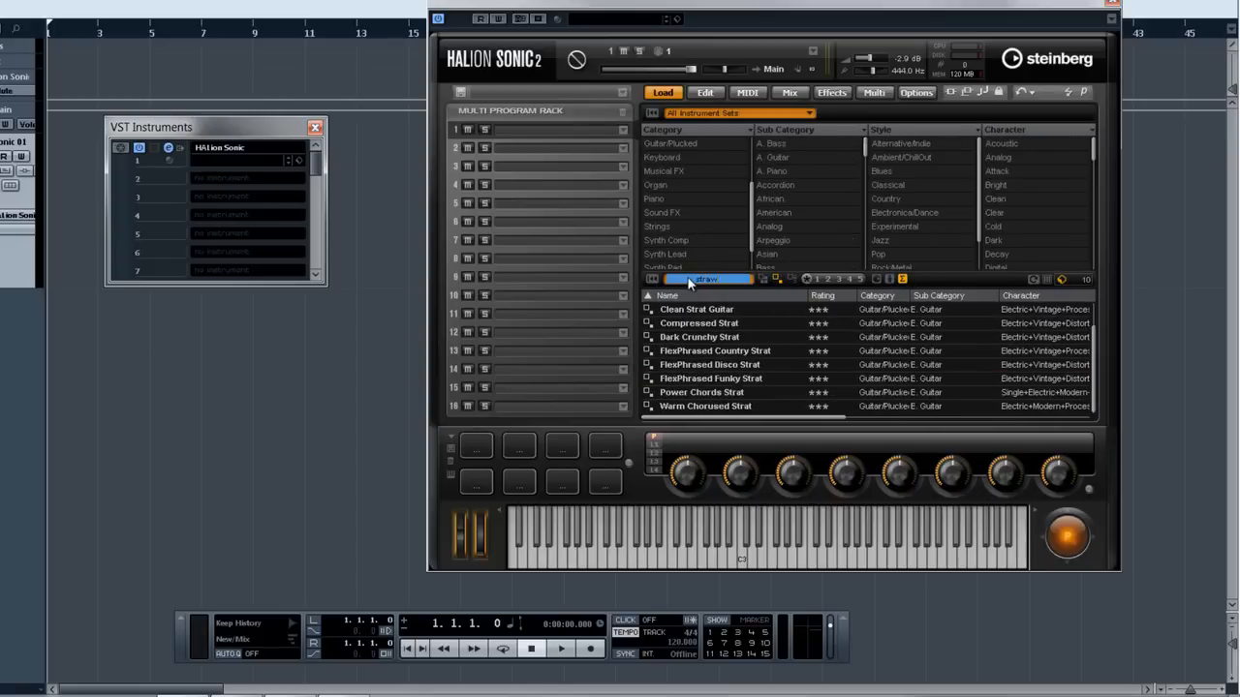
type("berr")
type("y")
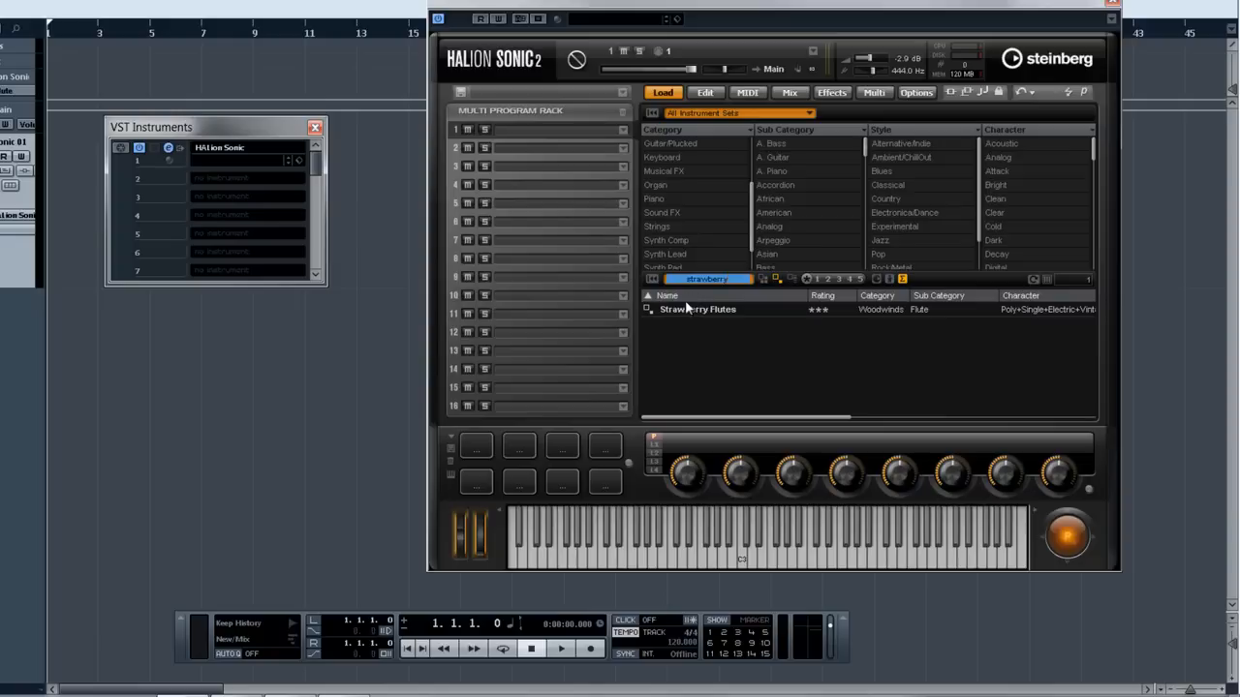
double_click(678, 315)
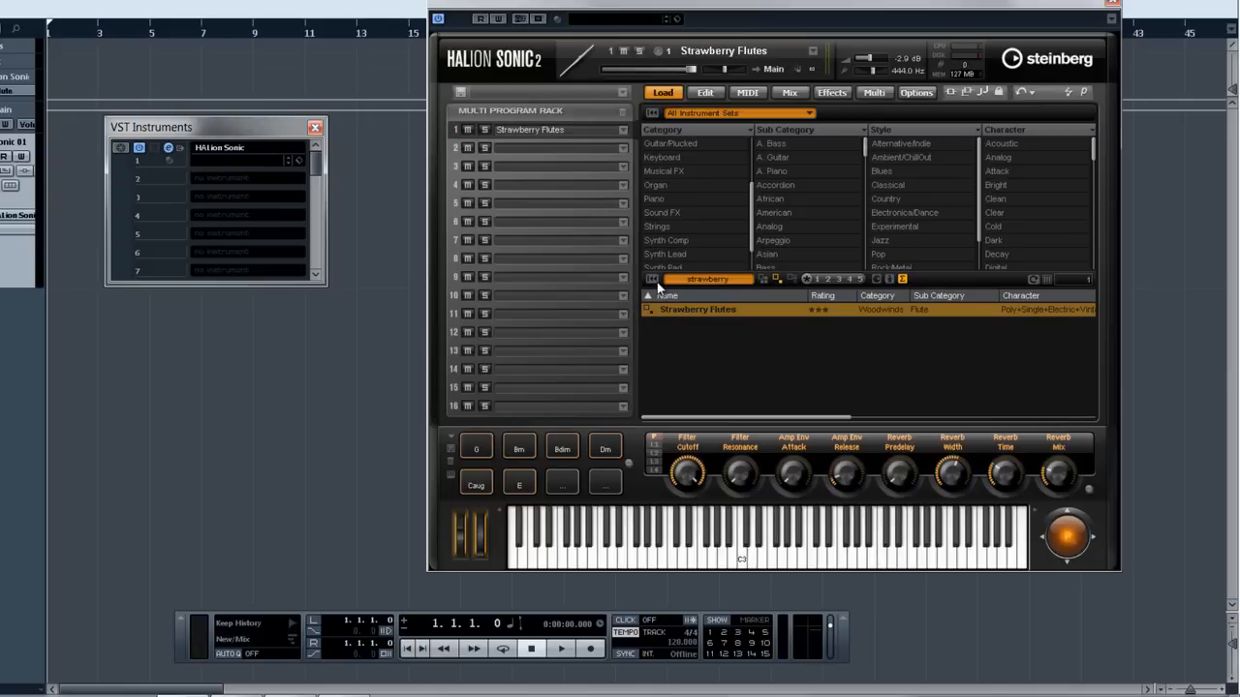
left_click(656, 281)
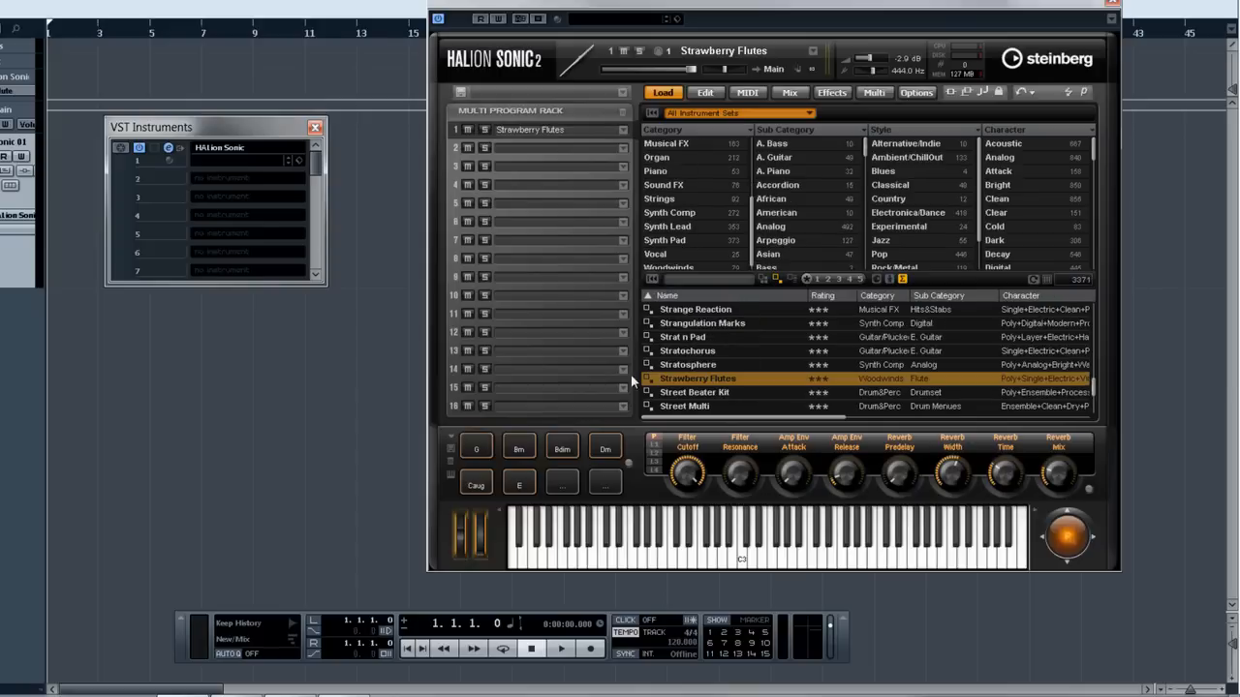
Audition the G, Bm, Bdim and Dm chord pads of Strawberry Flutes.
left_click(481, 451)
left_click(523, 453)
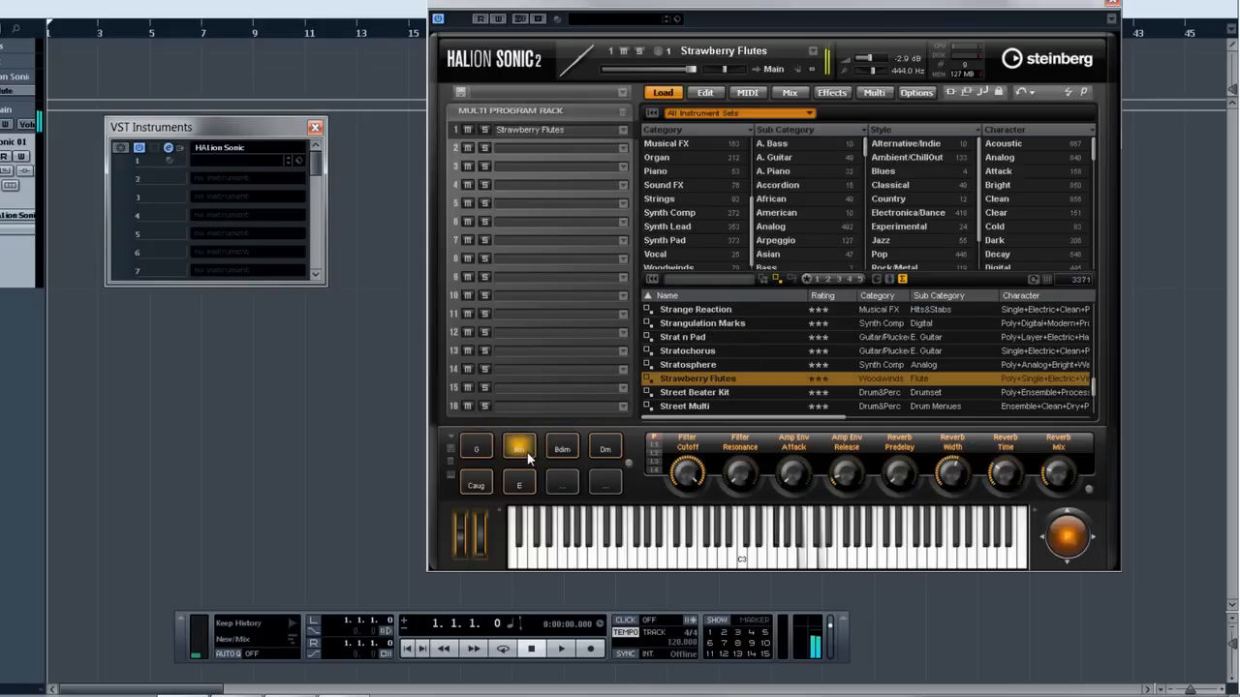
left_click(569, 456)
left_click(606, 452)
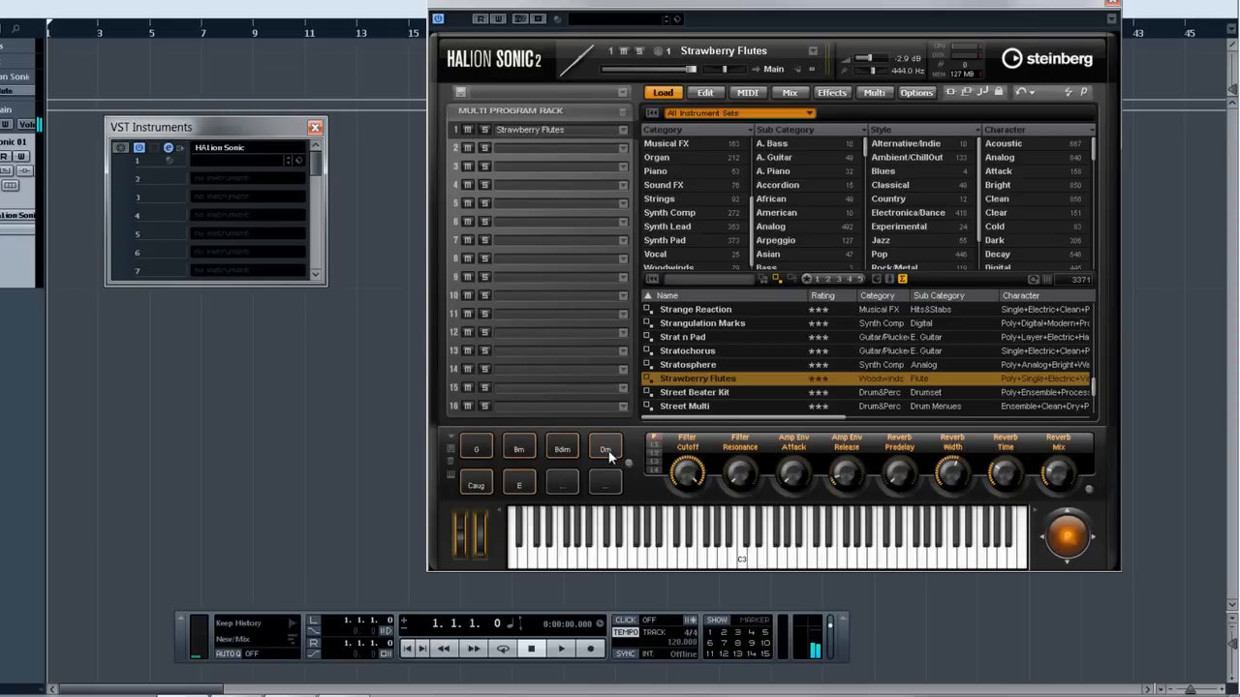
Assign G3 as the trigger note of the first chord pad with Learn Trigger Note.
right_click(477, 452)
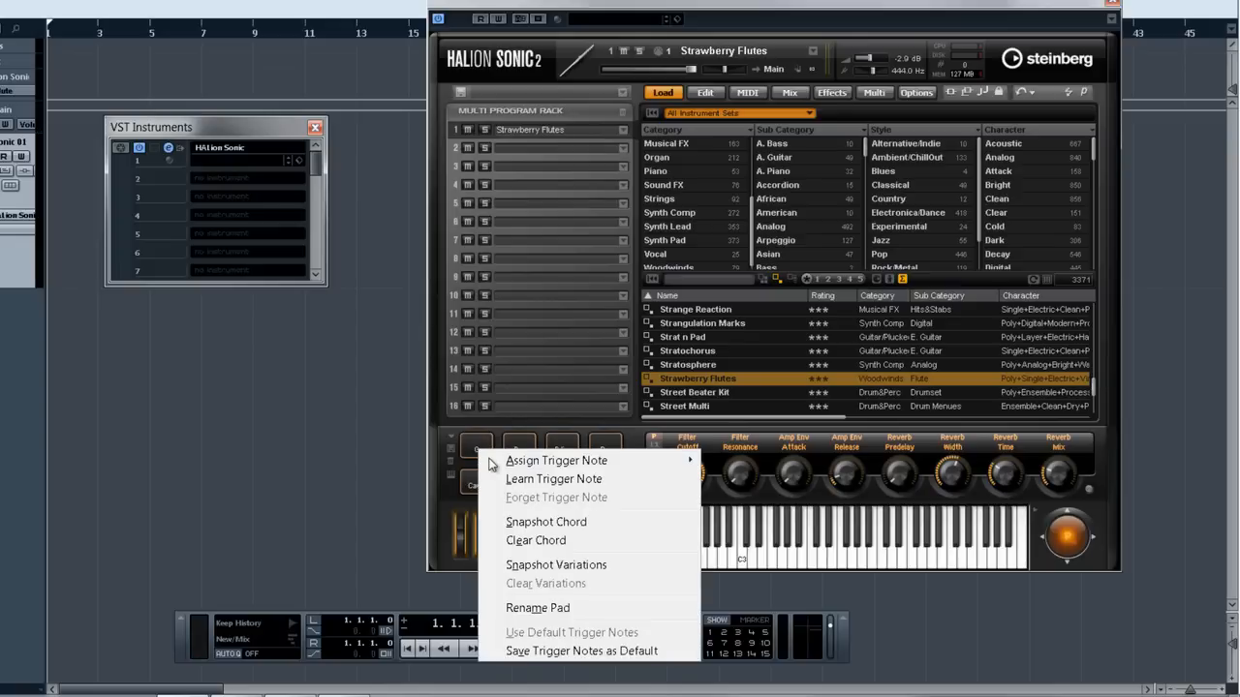
mouse_move(492, 466)
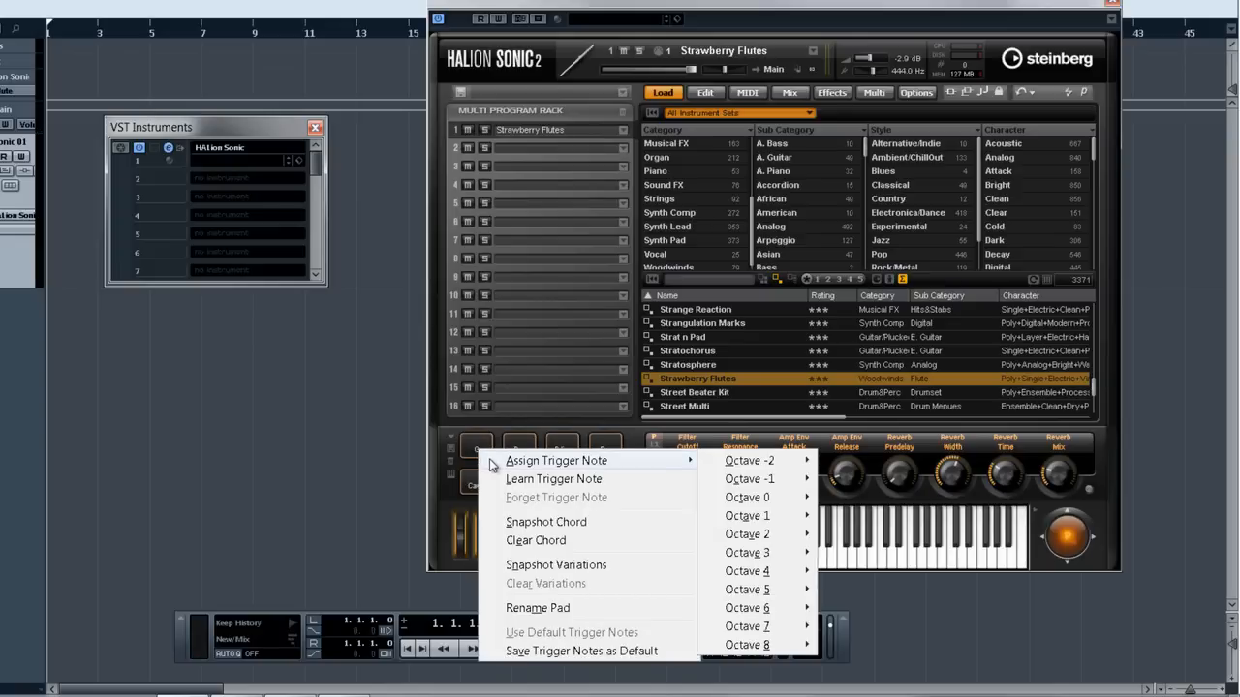
left_click(600, 484)
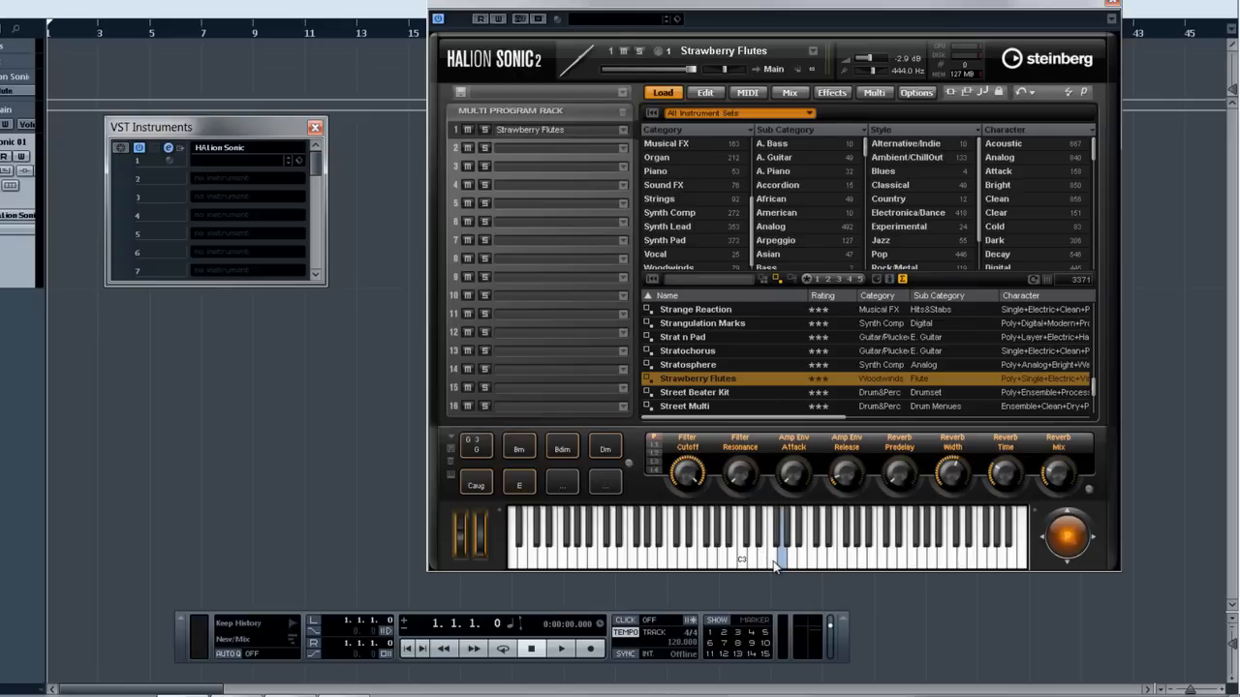
Store a C major chord on the first pad with Snapshot Chord and rename the pad "C Maj".
right_click(484, 455)
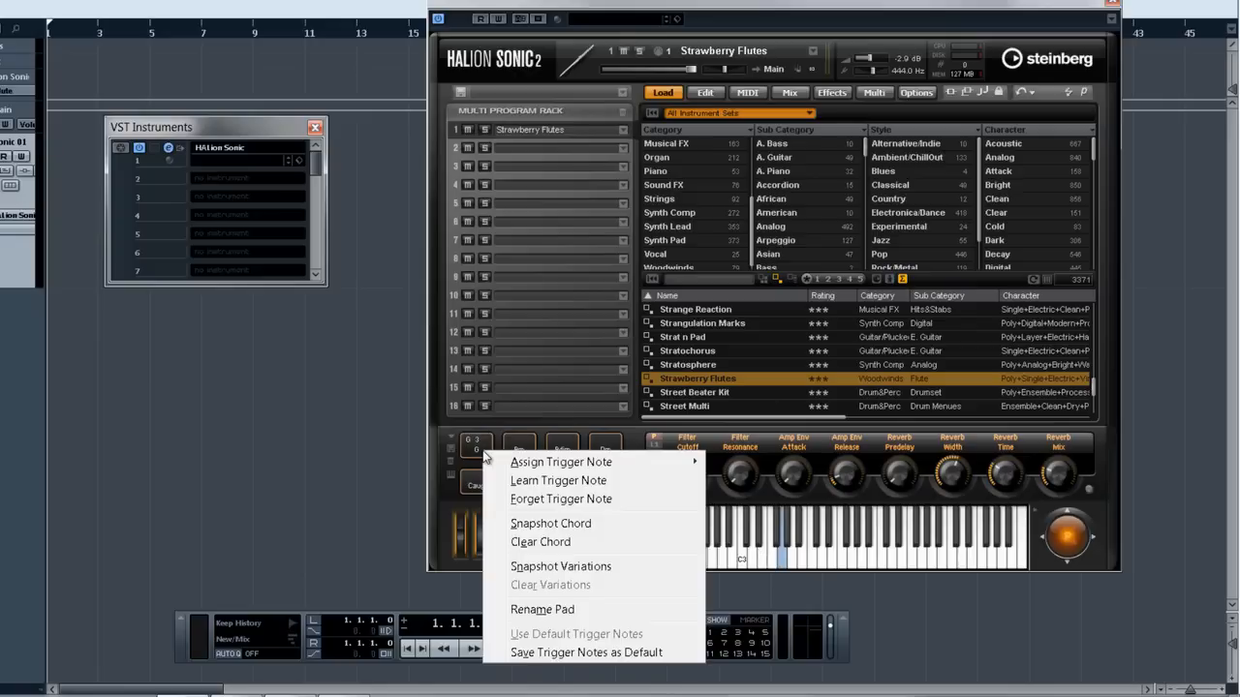
left_click(621, 524)
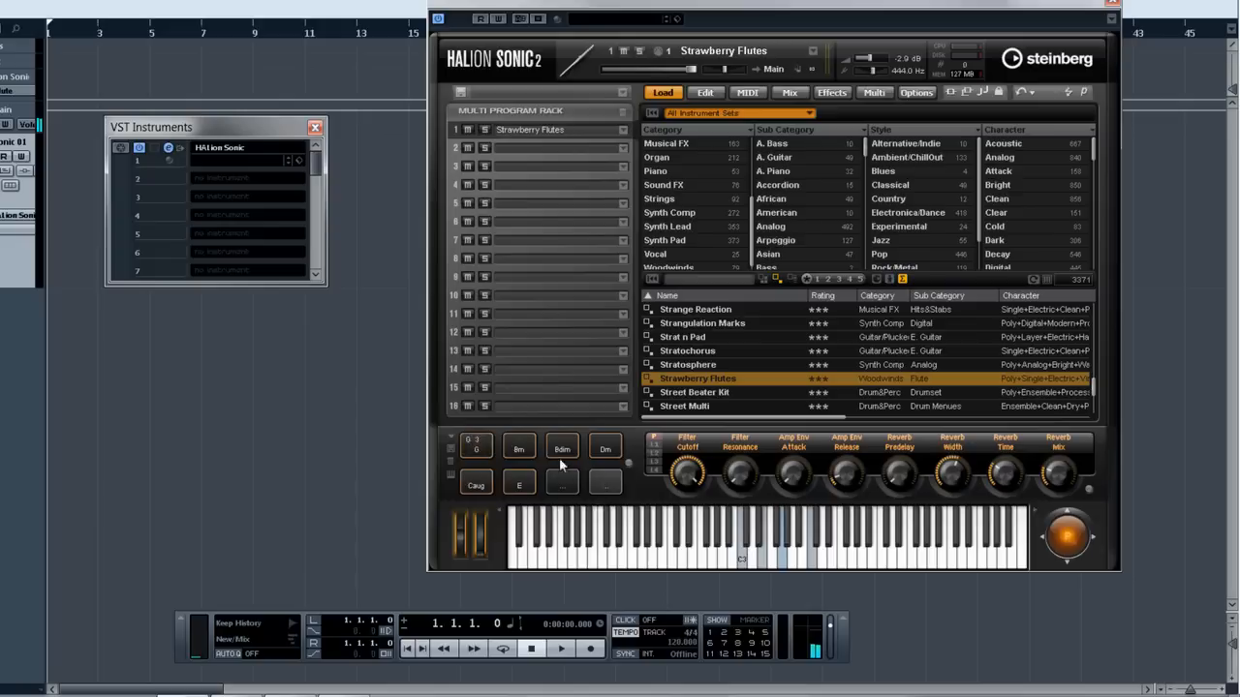
right_click(474, 452)
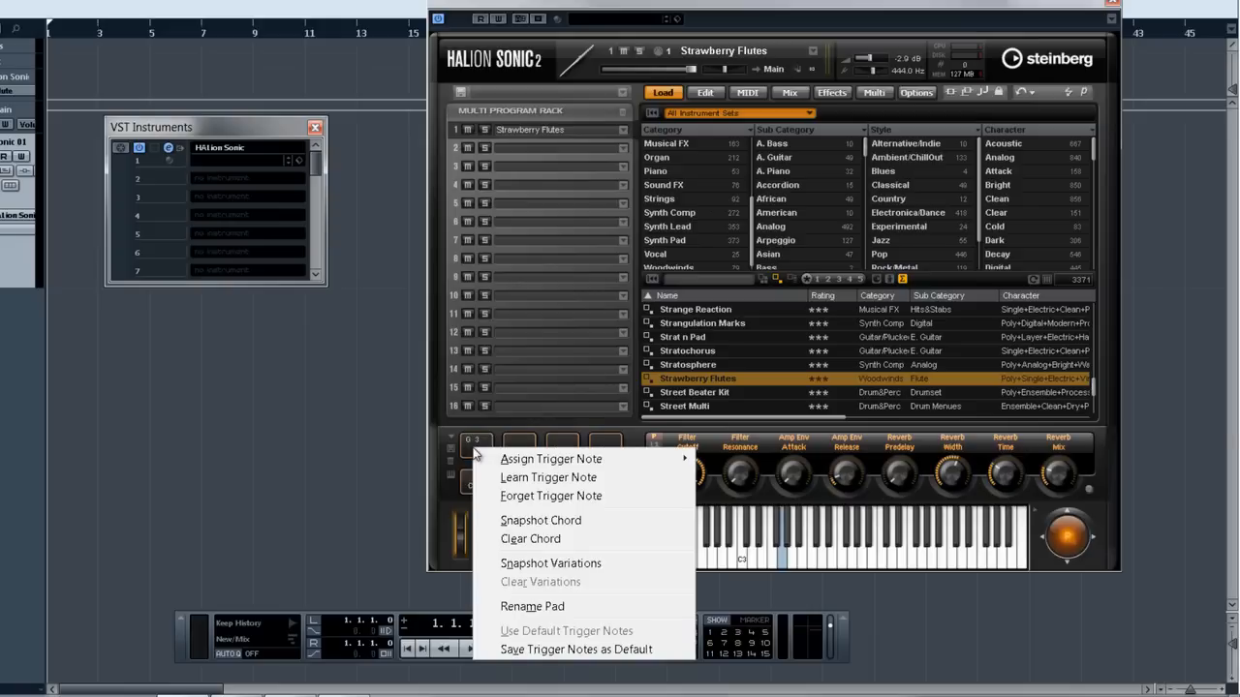
left_click(497, 607)
type("Maj")
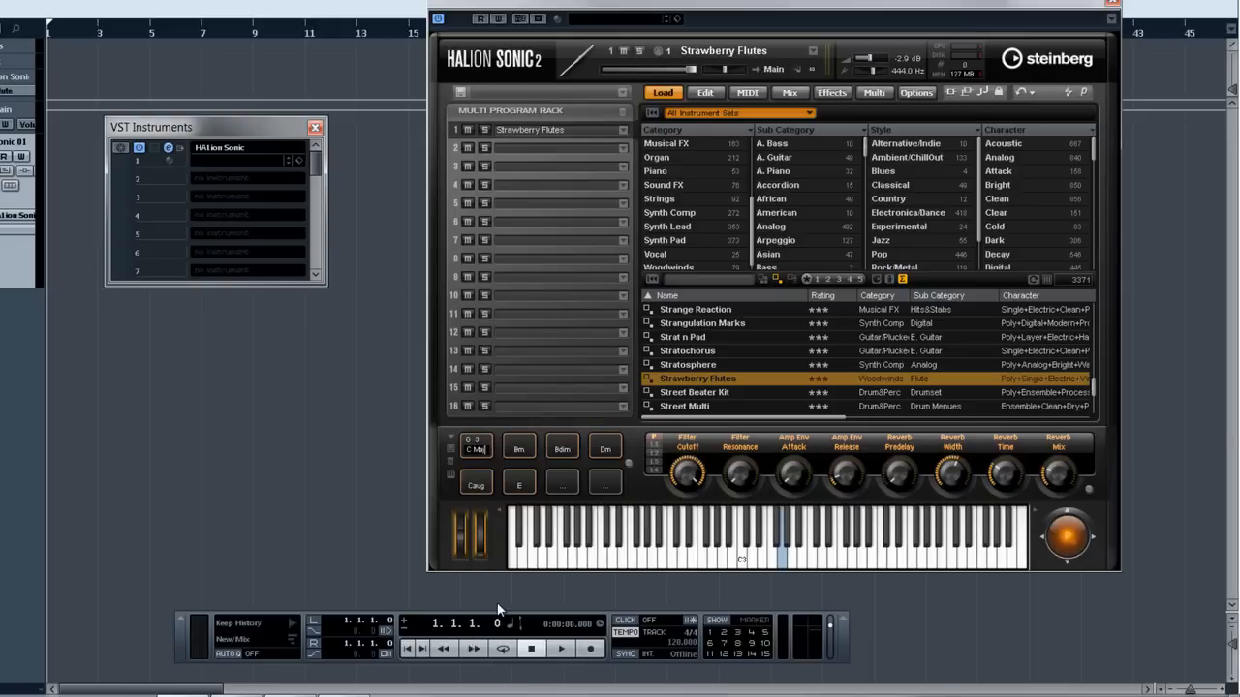
key("Return")
Make the program's Filter Cutoff quick control learn MIDI controller 85, and show its automation track in the project.
left_click(655, 451)
left_click(655, 441)
right_click(686, 471)
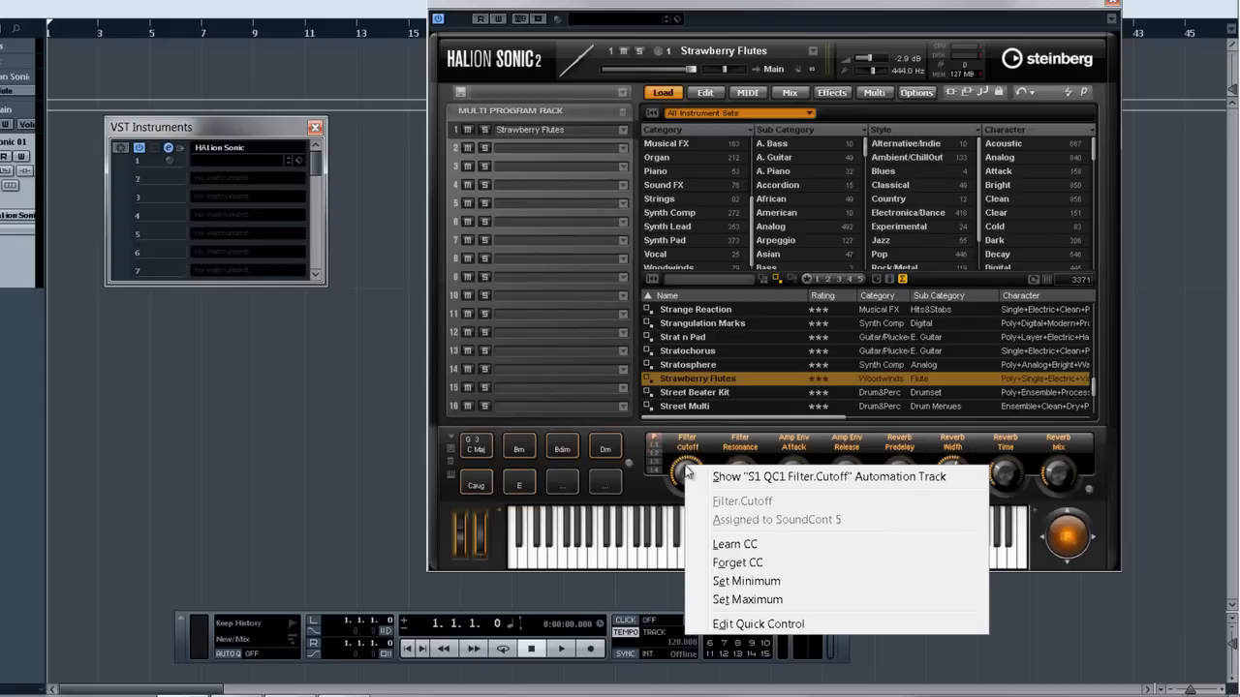
left_click(755, 545)
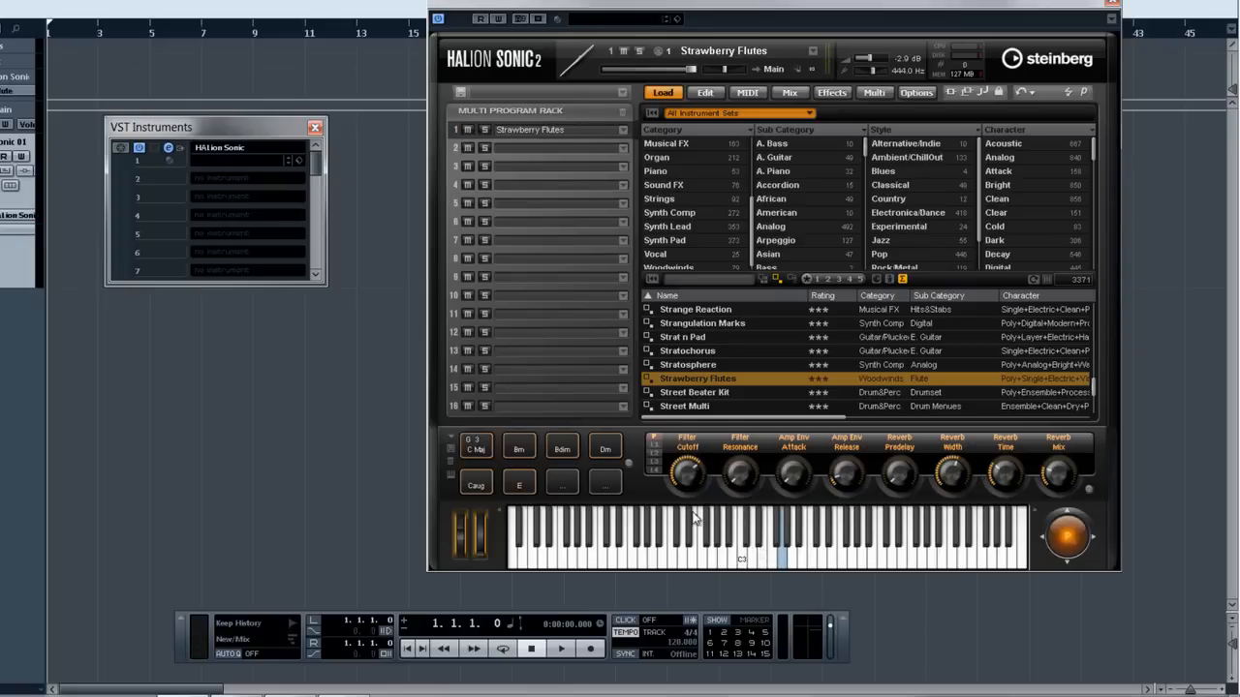
right_click(684, 474)
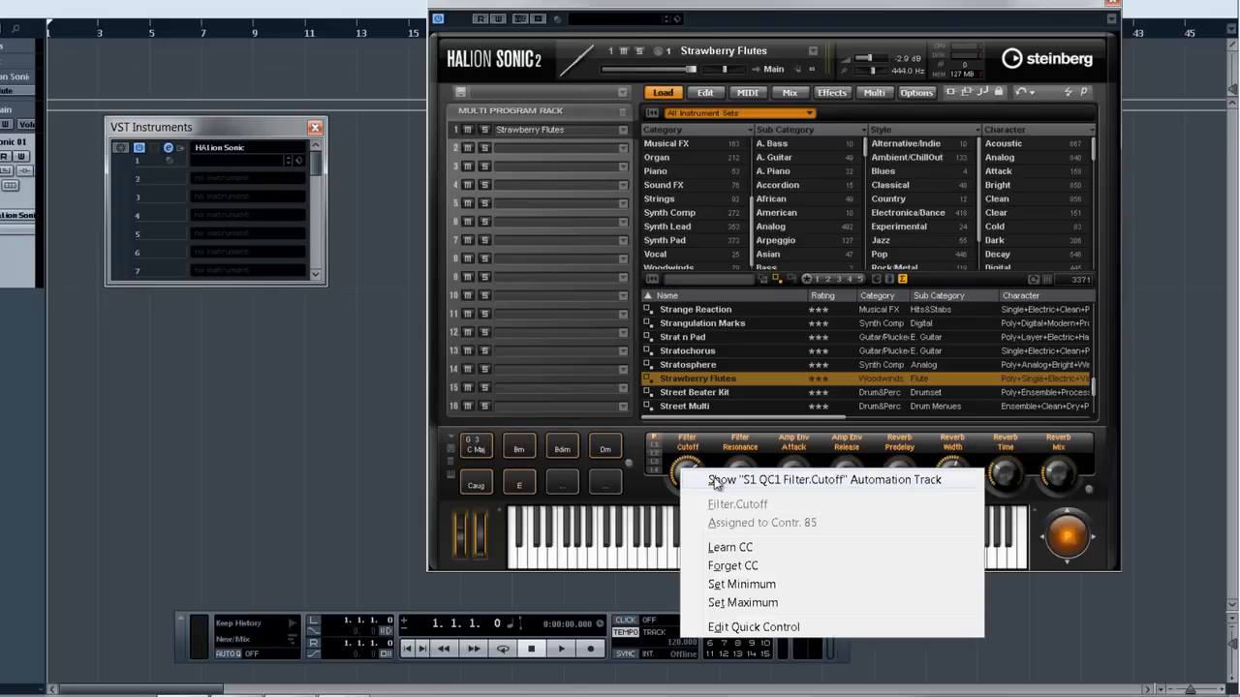
left_click(715, 481)
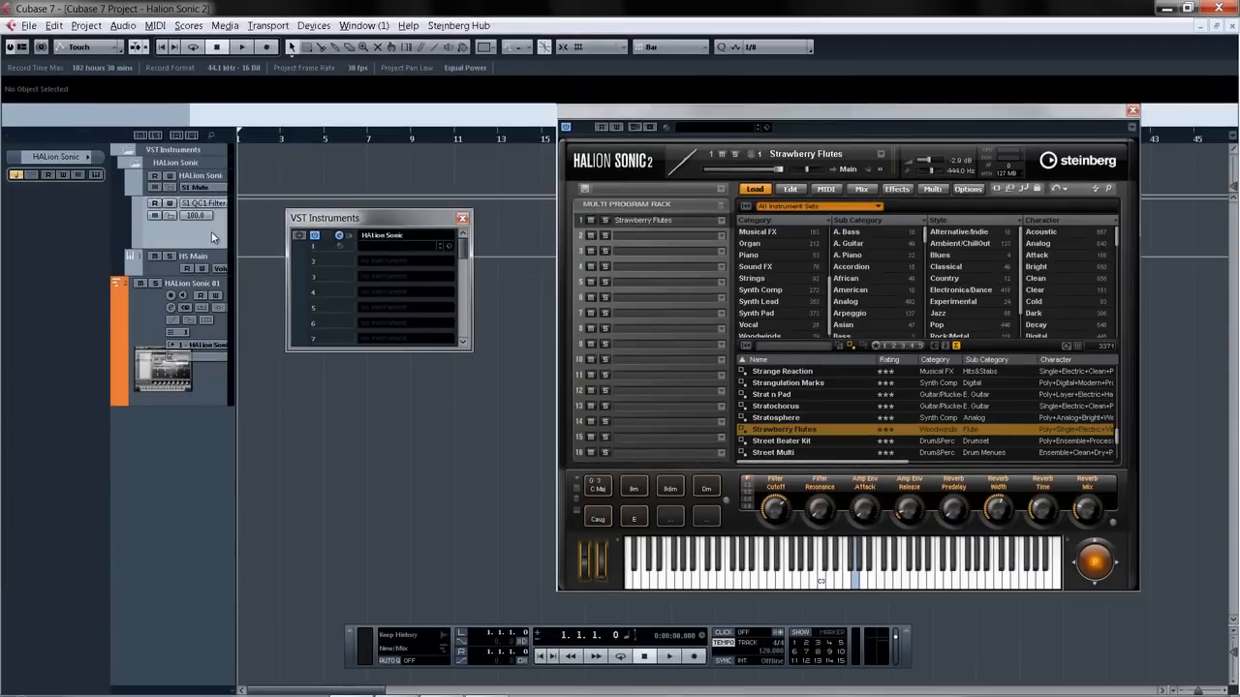
Edit the Filter Cutoff quick control assignment: bend its response curve upward and set its mode to Absolute.
right_click(771, 506)
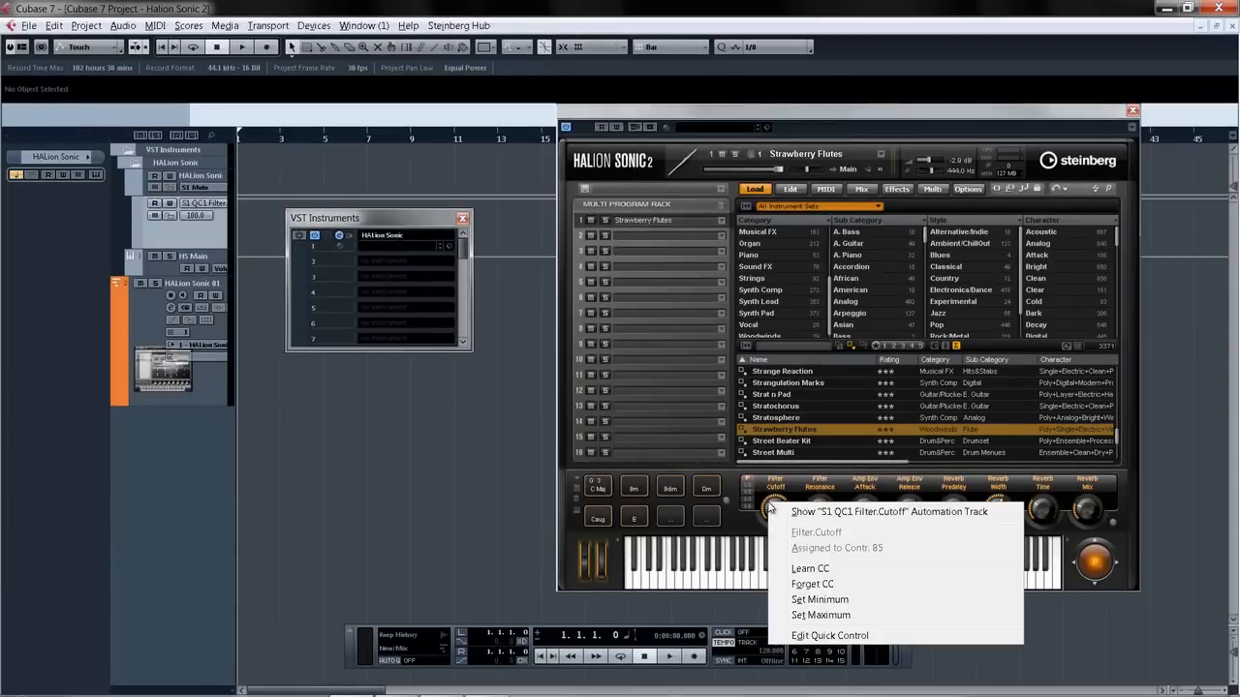
left_click(874, 635)
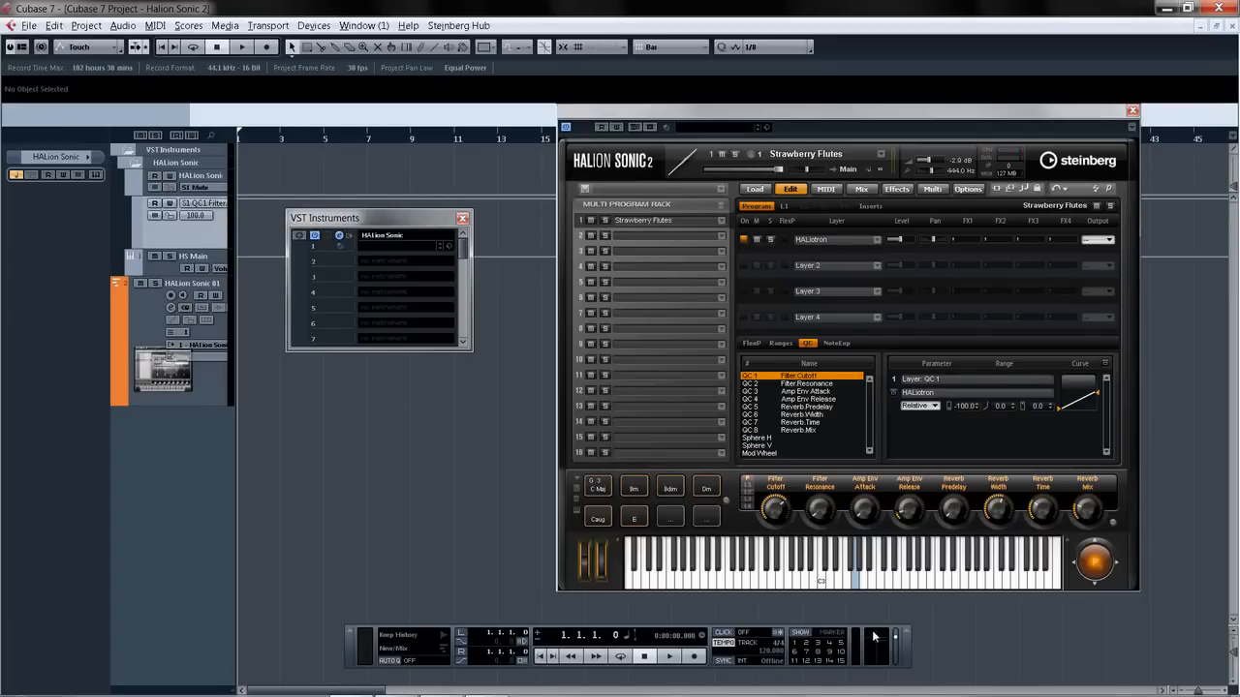
left_click_drag(1098, 392, 1076, 287)
left_click(934, 407)
left_click(933, 418)
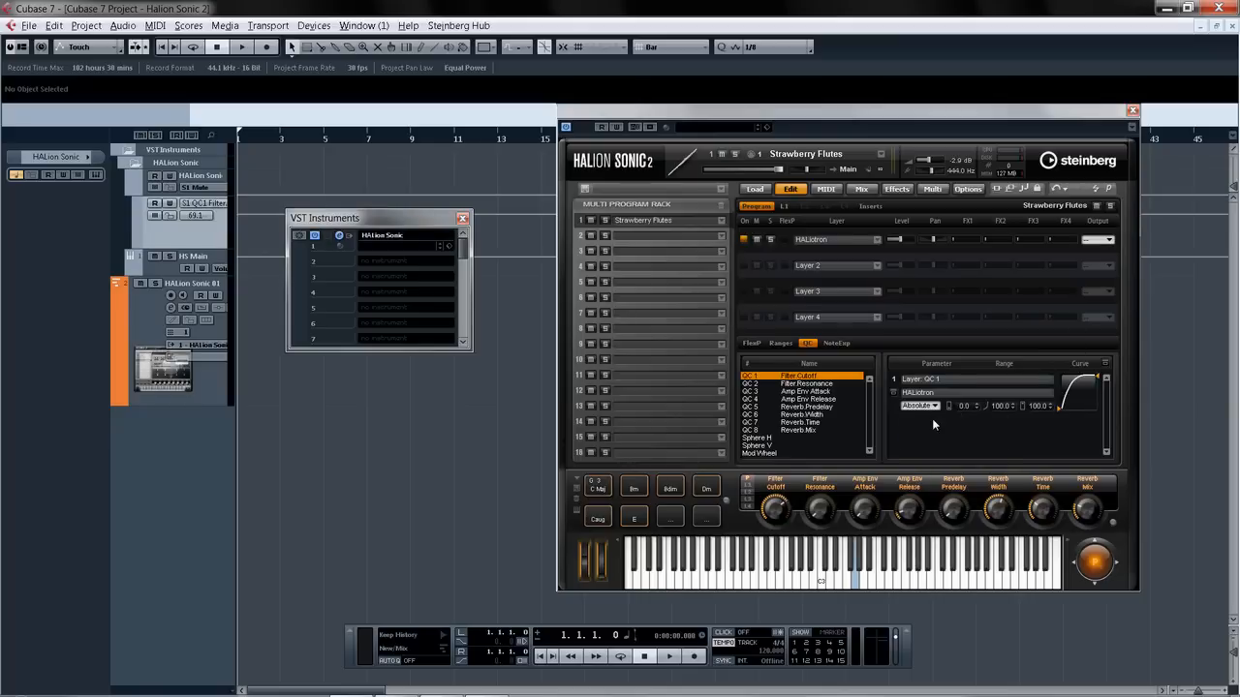